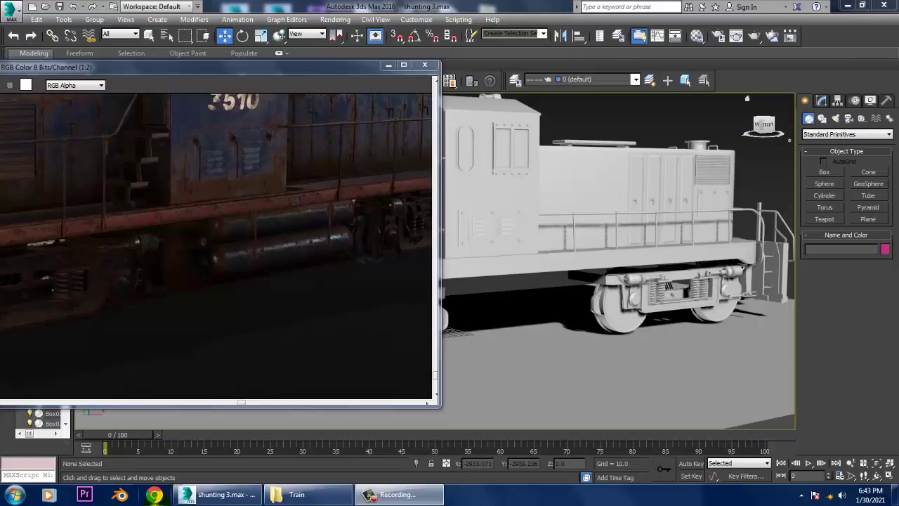
Step: Orbit and zoom in on the front truck's underframe, moving the reference photo aside
alt+middle_drag(542, 281, 659, 217)
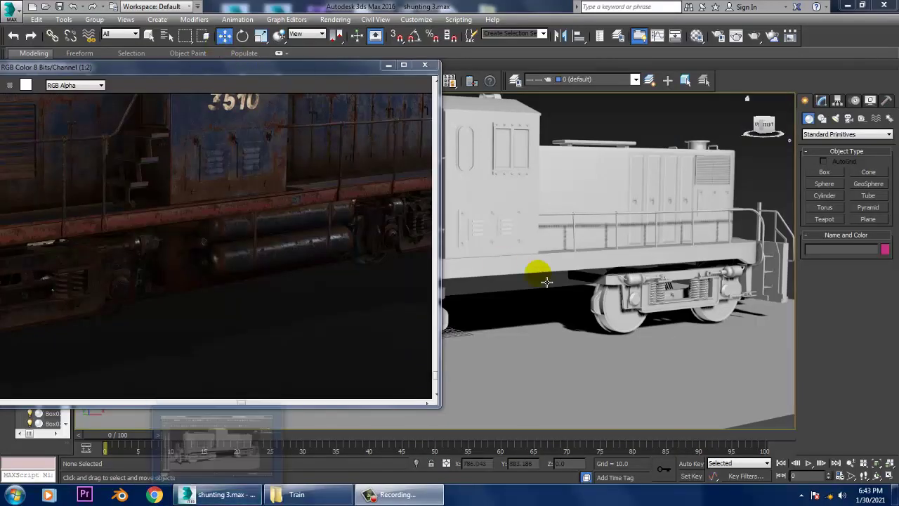
scroll(659, 217, up, 2)
scroll(641, 210, up, 2)
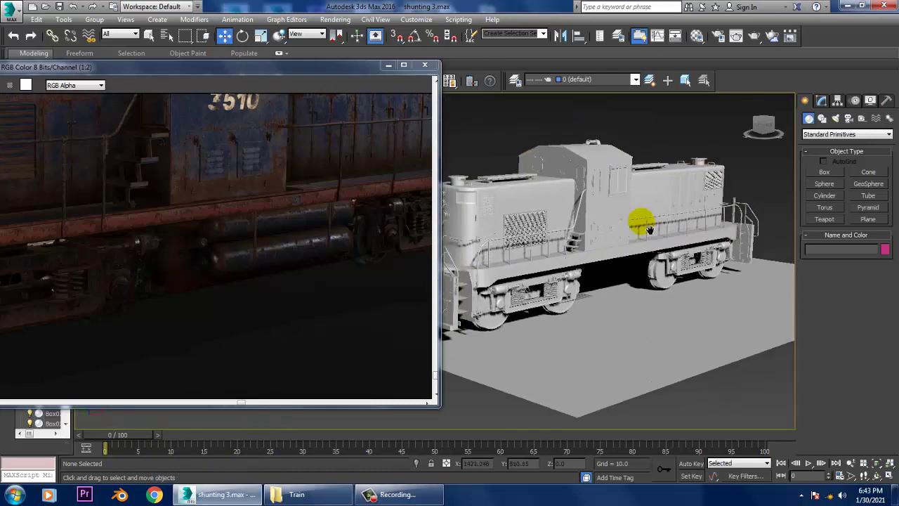
scroll(639, 220, up, 2)
scroll(628, 234, up, 3)
click(220, 190)
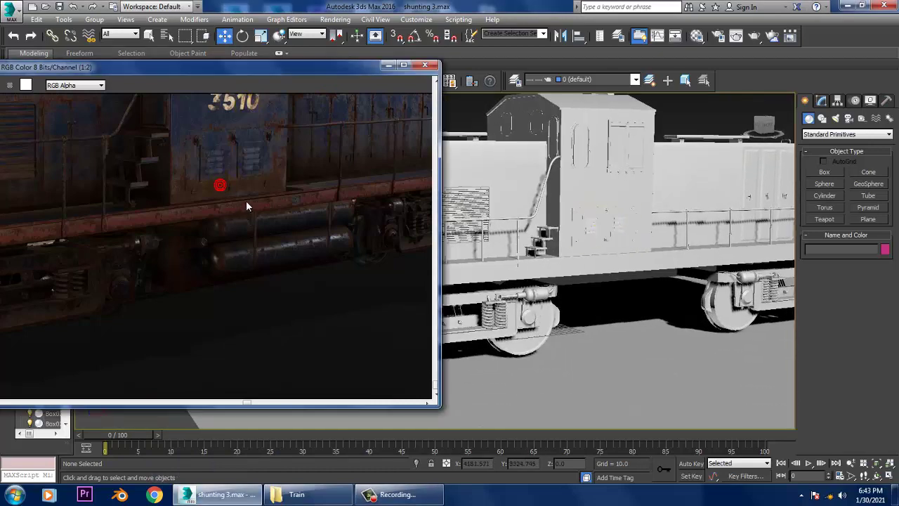
scroll(232, 207, up, 2)
scroll(533, 200, down, 6)
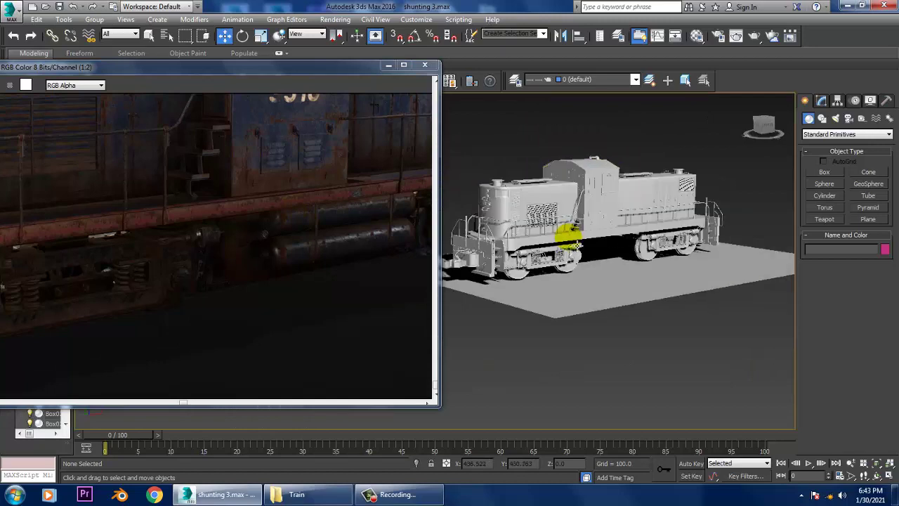
scroll(577, 244, up, 5)
drag(208, 70, 275, 52)
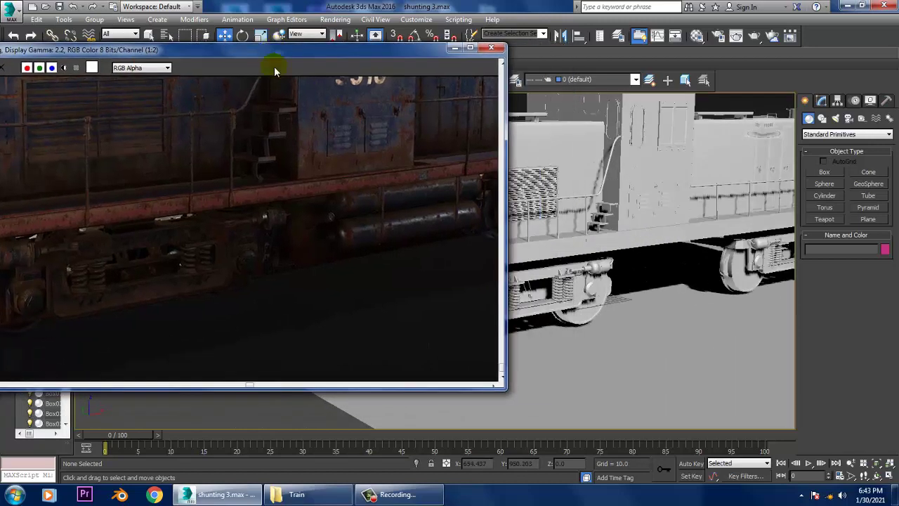
alt+middle_drag(651, 256, 649, 237)
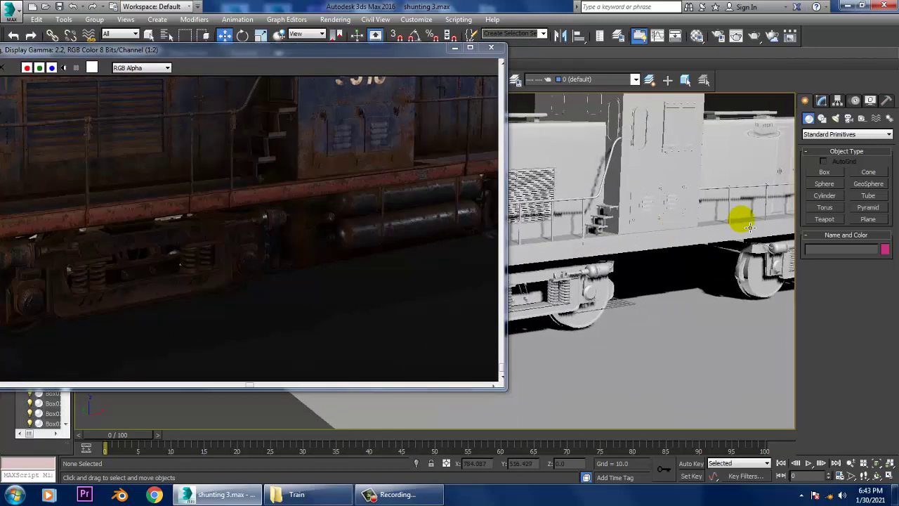
mouse_move(628, 289)
alt+middle_down()
mouse_move(654, 294)
mouse_move(693, 281)
mouse_move(611, 257)
alt+middle_up()
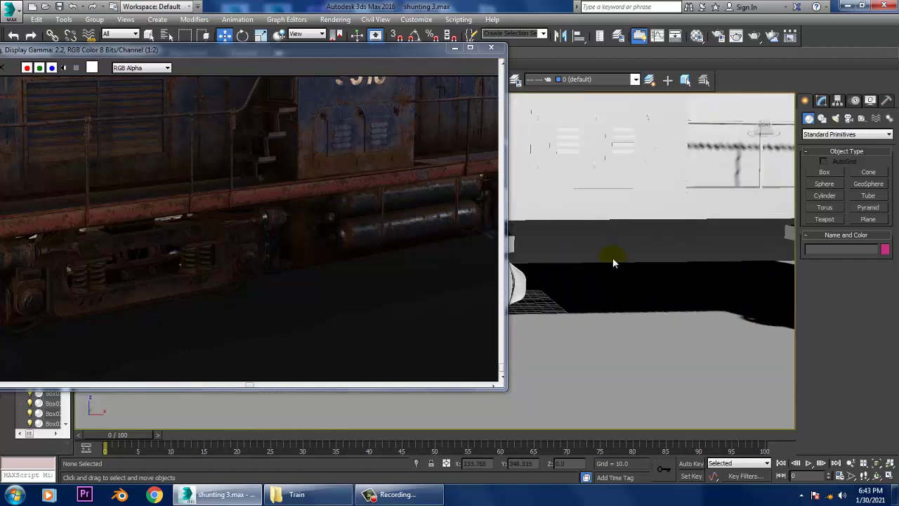
drag(357, 49, 316, 45)
scroll(304, 213, up, 1)
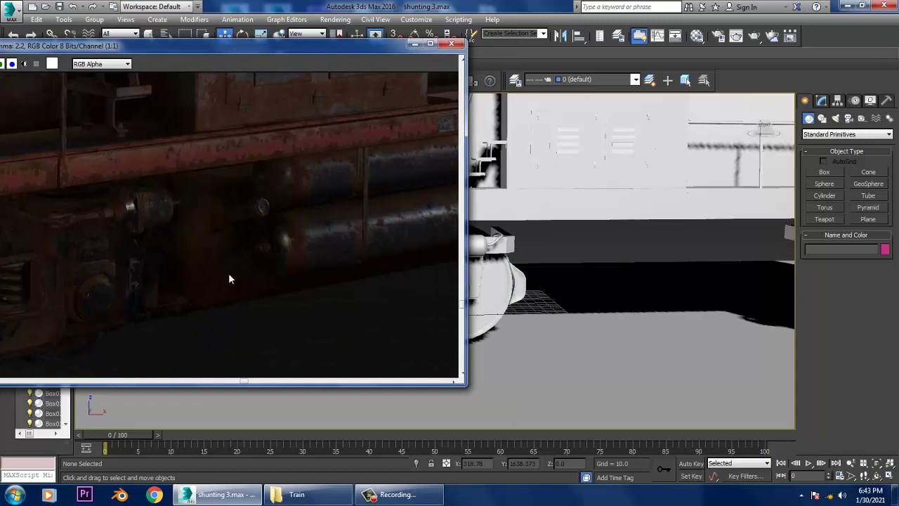
mouse_move(228, 279)
middle_down()
mouse_move(302, 236)
mouse_move(145, 234)
middle_up()
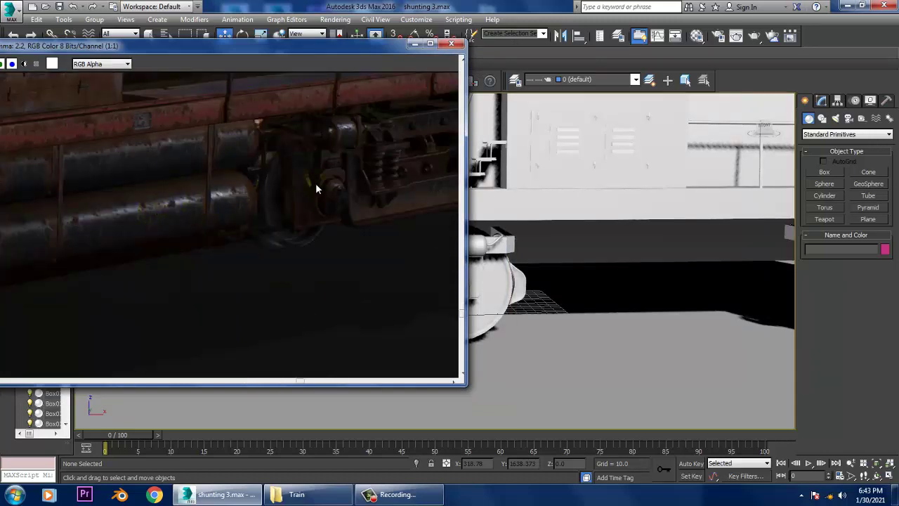
mouse_move(315, 182)
middle_down()
mouse_move(208, 184)
mouse_move(321, 169)
middle_up()
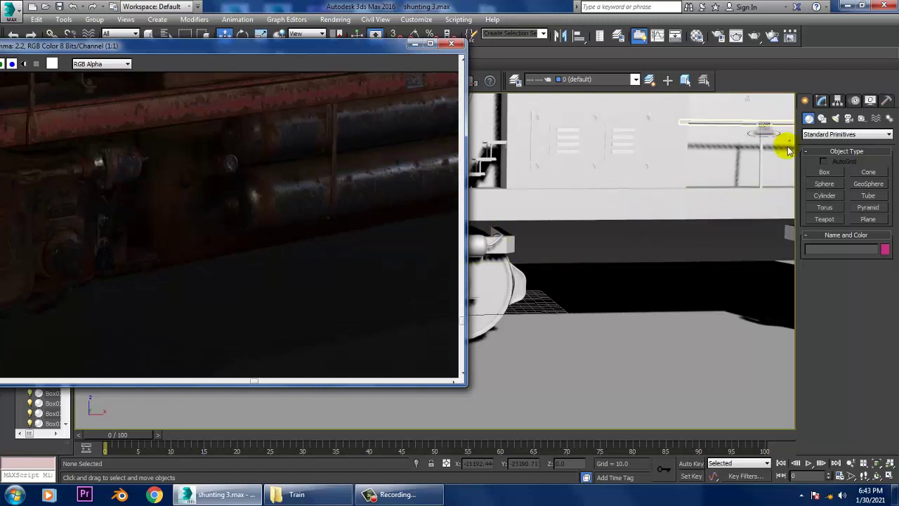
Step: Pick ChamferCyl from Extended Primitives and maximize the Front view on the coil springs
click(828, 135)
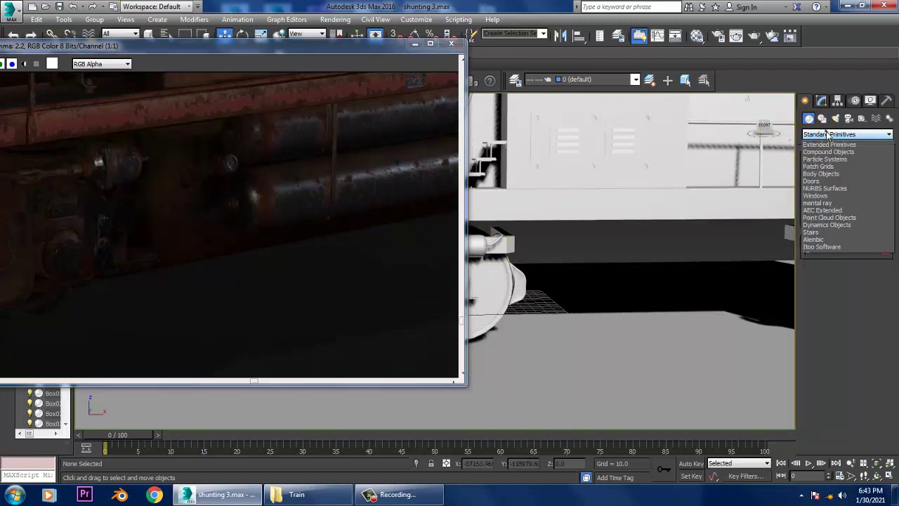
click(827, 140)
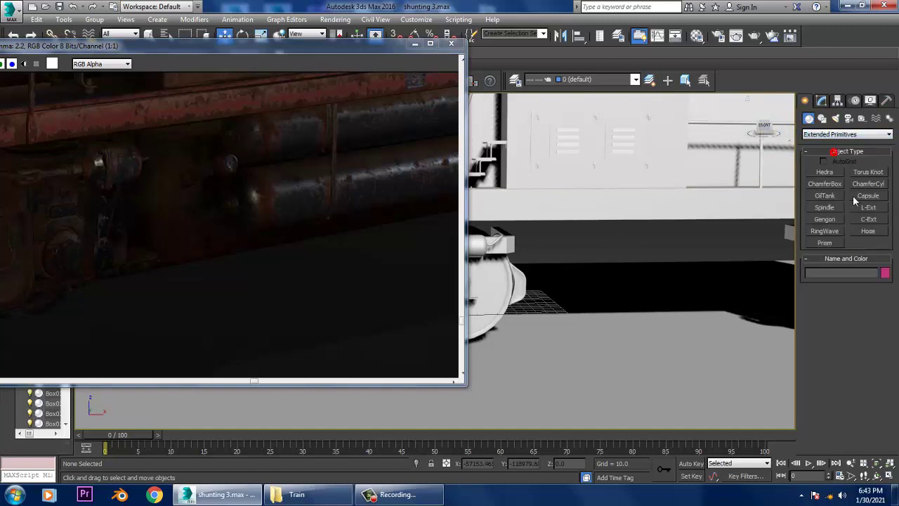
click(869, 184)
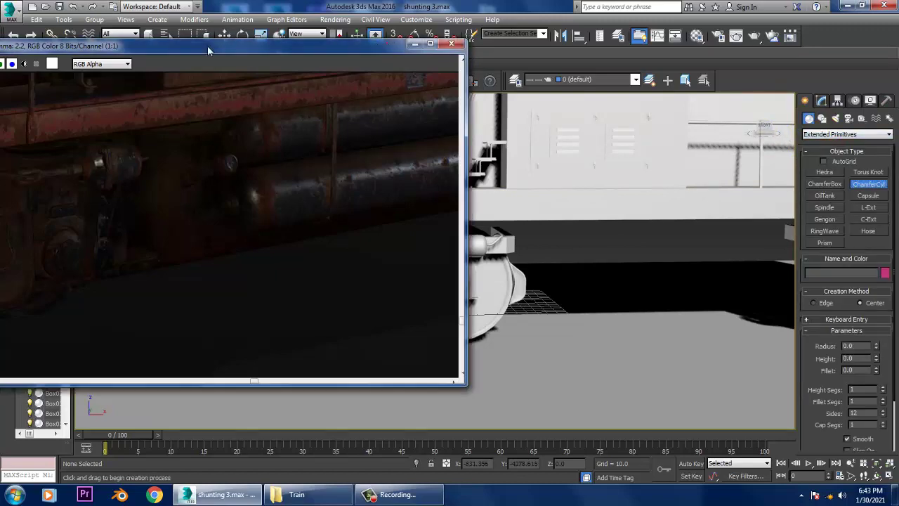
drag(392, 43, 133, 55)
key(alt+w)
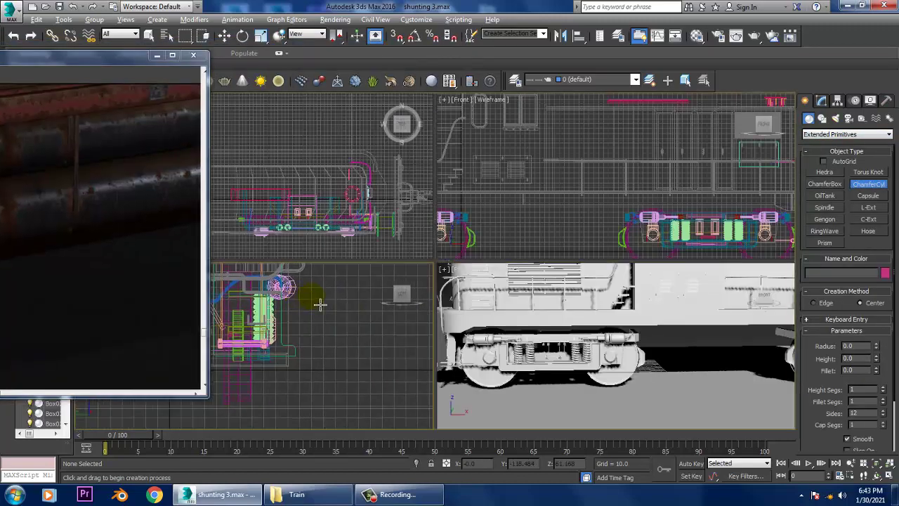
key(alt+w)
scroll(472, 274, up, 5)
middle_drag(525, 325, 538, 251)
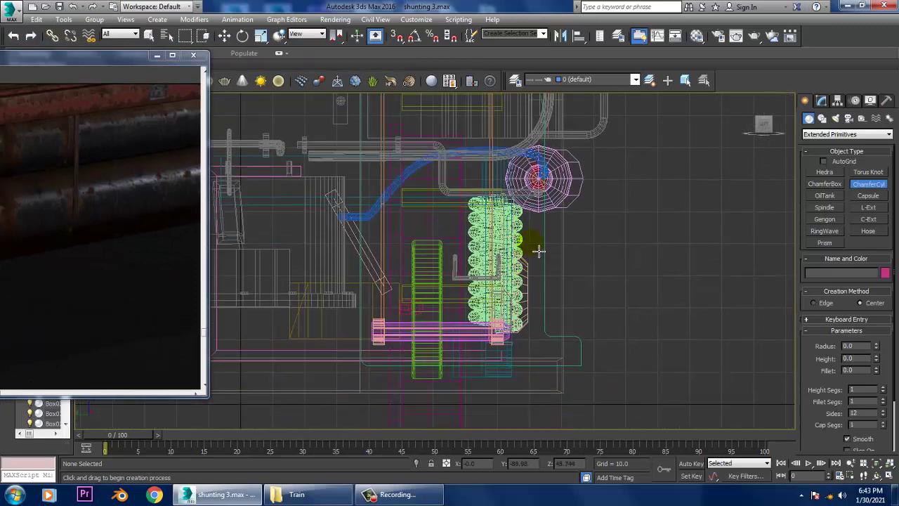
Step: Draw the chamfer cylinder ChamferCyl005 beside the coil springs, redoing a cancelled first attempt
drag(523, 246, 537, 261)
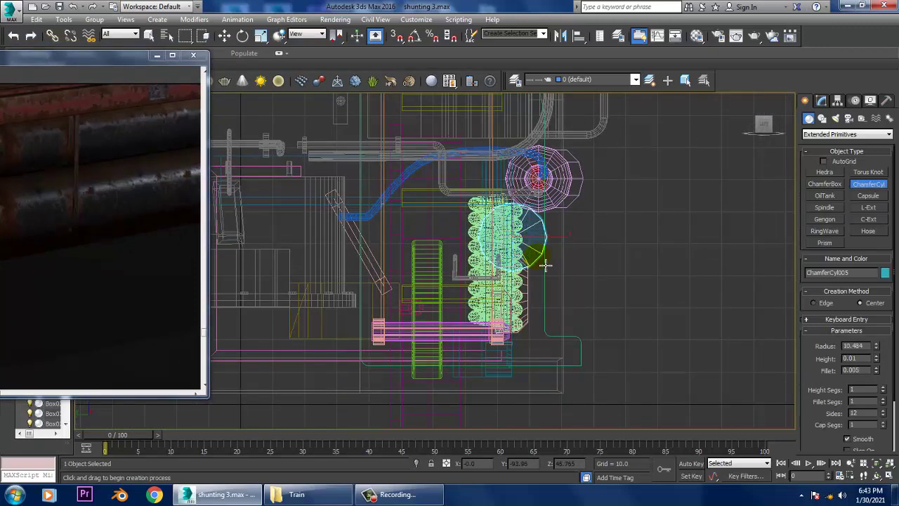
right_click(500, 132)
key(alt+w)
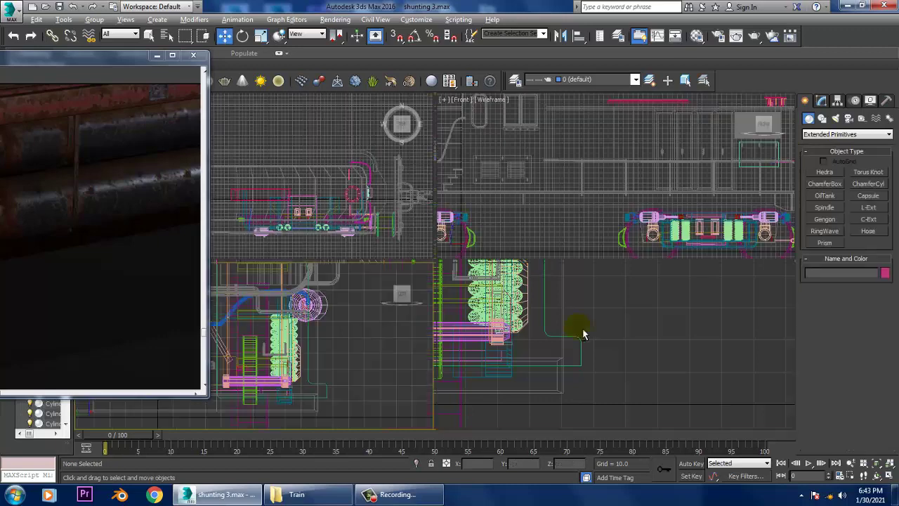
key(alt+w)
mouse_move(445, 337)
middle_down()
mouse_move(421, 333)
mouse_move(498, 316)
middle_up()
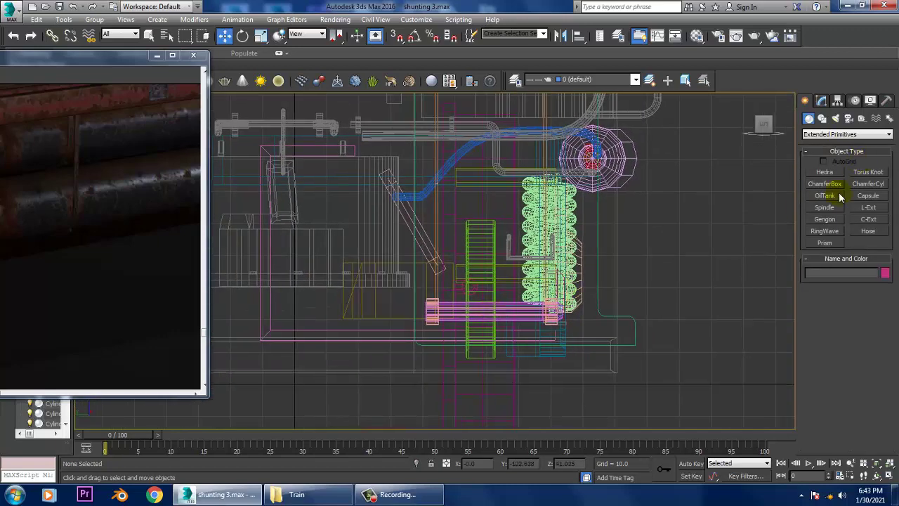
click(869, 183)
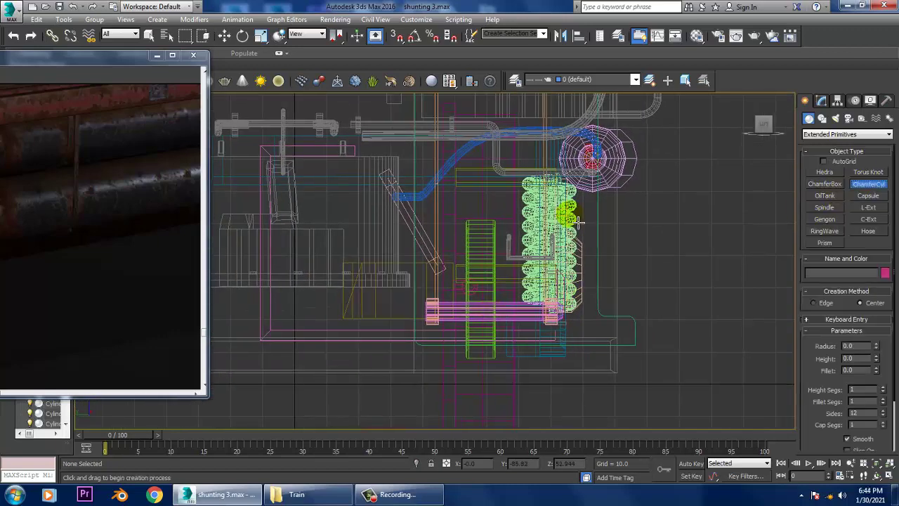
drag(576, 220, 594, 237)
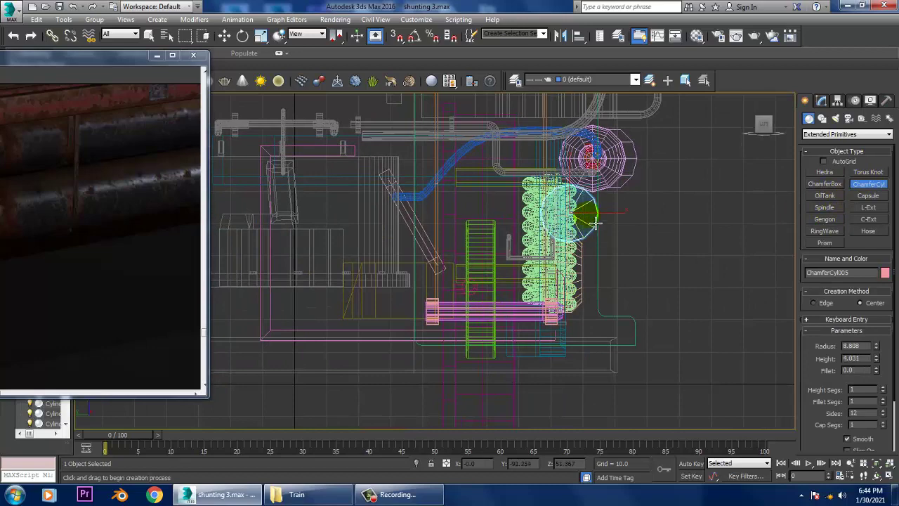
key(w)
Step: Return to the maximized Perspective view and bring up the new cylinder's parameters
key(alt+w)
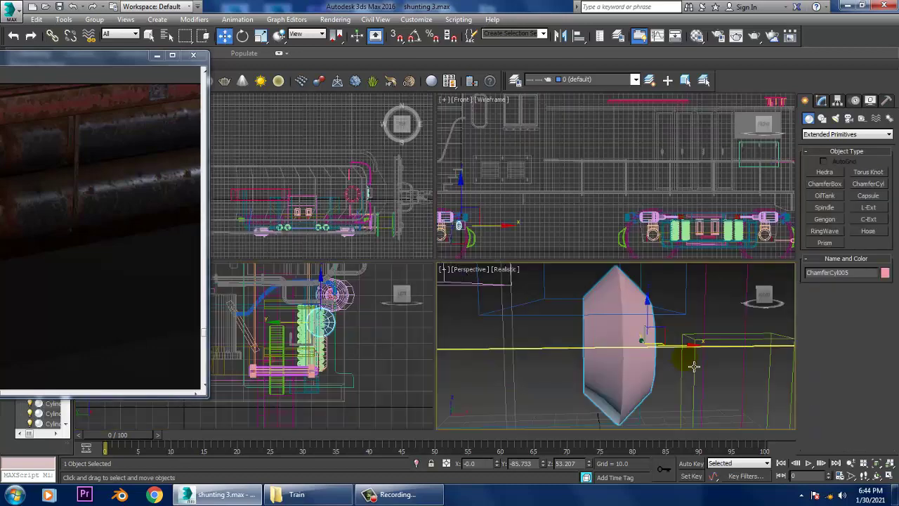
key(alt+w)
scroll(651, 339, down, 1)
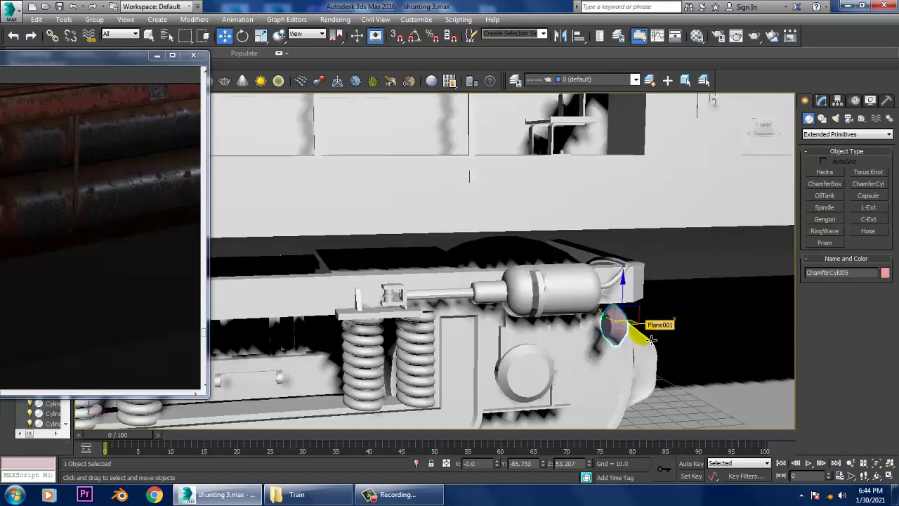
scroll(632, 337, down, 4)
scroll(556, 335, up, 3)
scroll(556, 335, up, 2)
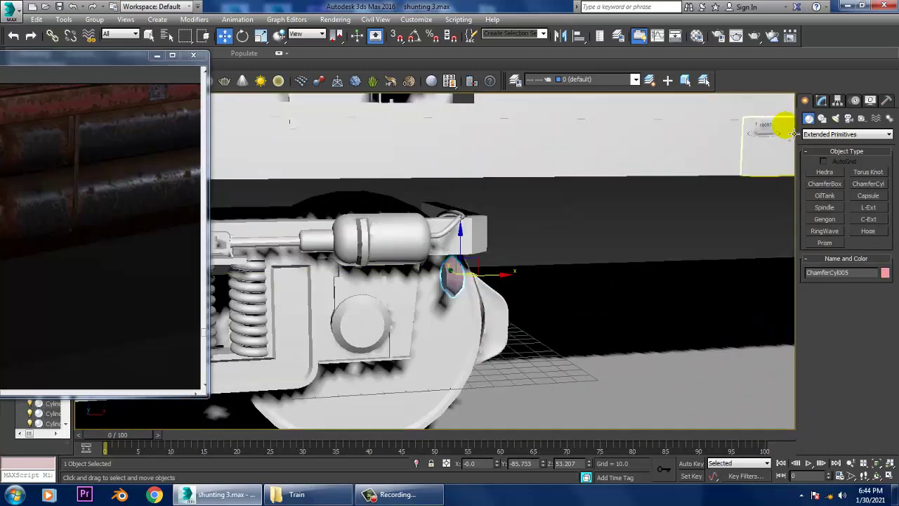
click(822, 101)
Step: Set the cylinder's radius to 13.564 and lengthen it, with a 6.941 fillet and 16 fillet segments
key(F4)
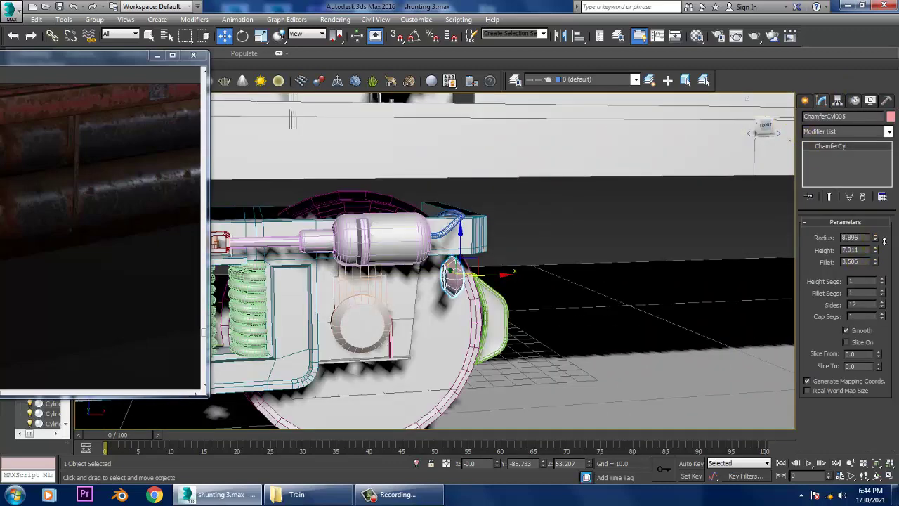
drag(874, 238, 871, 255)
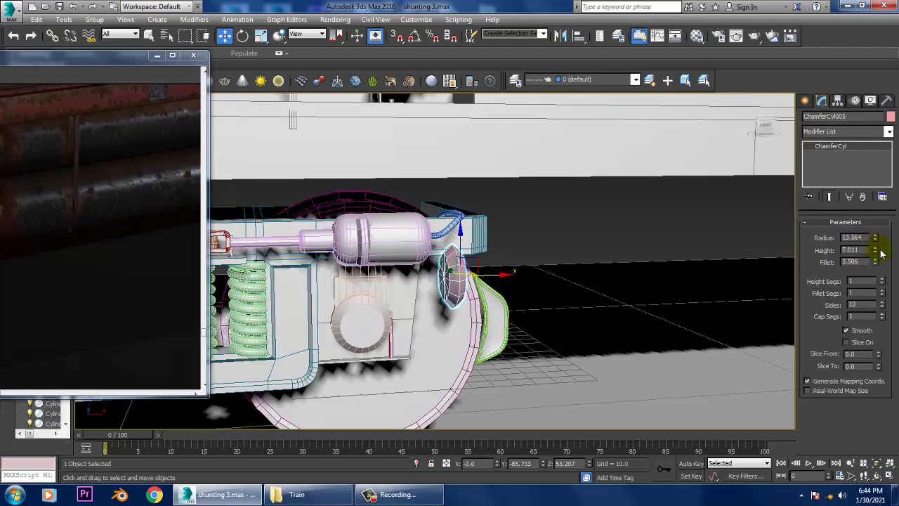
drag(875, 250, 797, 260)
click(878, 340)
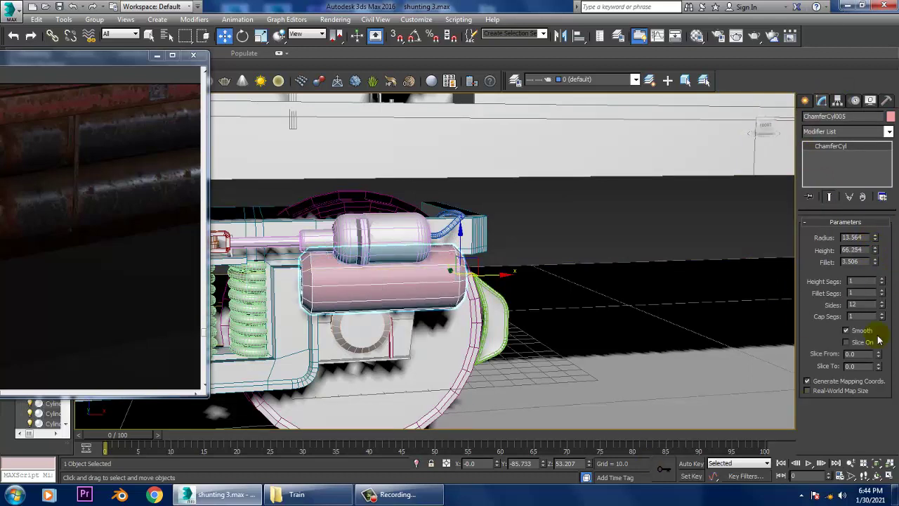
drag(882, 250, 882, 232)
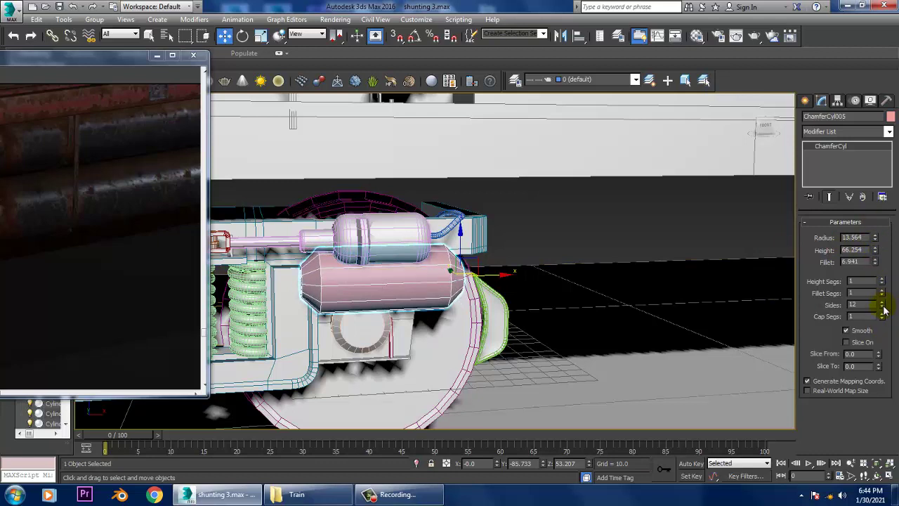
drag(882, 297, 895, 290)
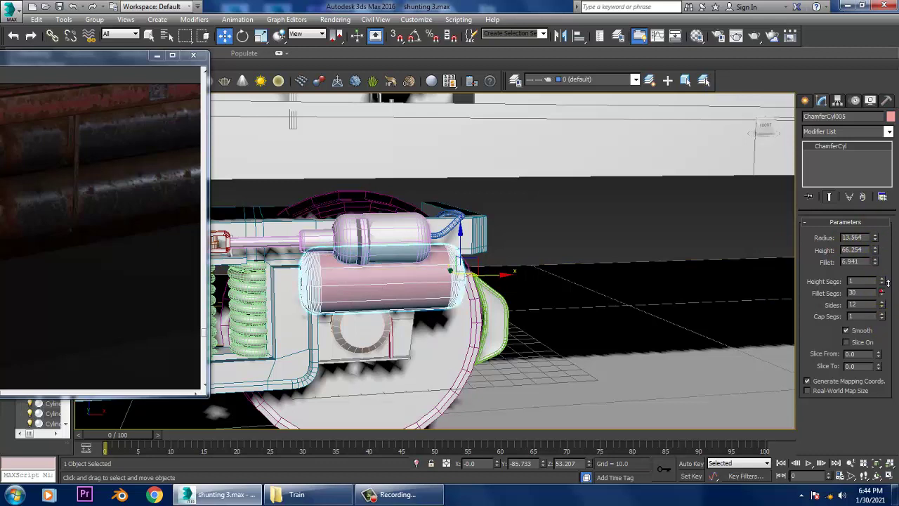
Step: Stretch the tank along the underframe and move it beneath the locomotive frame
click(67, 75)
drag(101, 68, 184, 68)
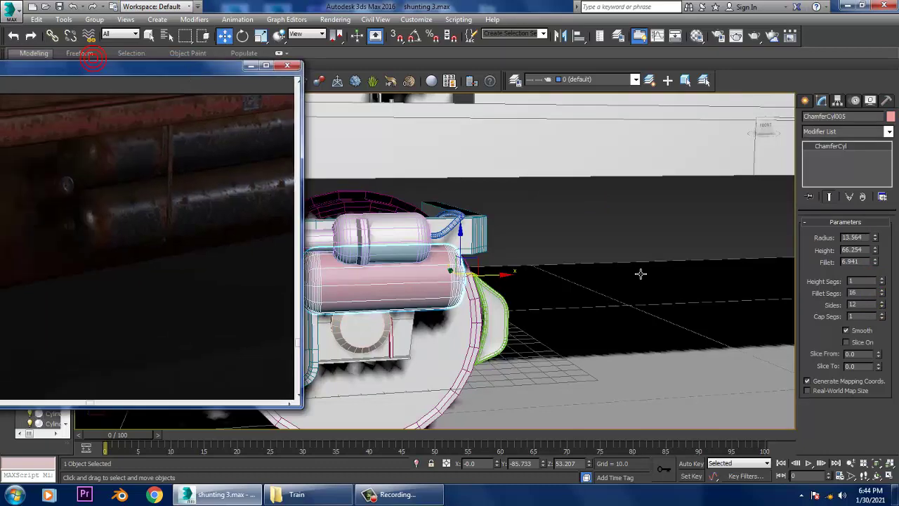
middle_drag(582, 274, 627, 278)
drag(875, 250, 815, 488)
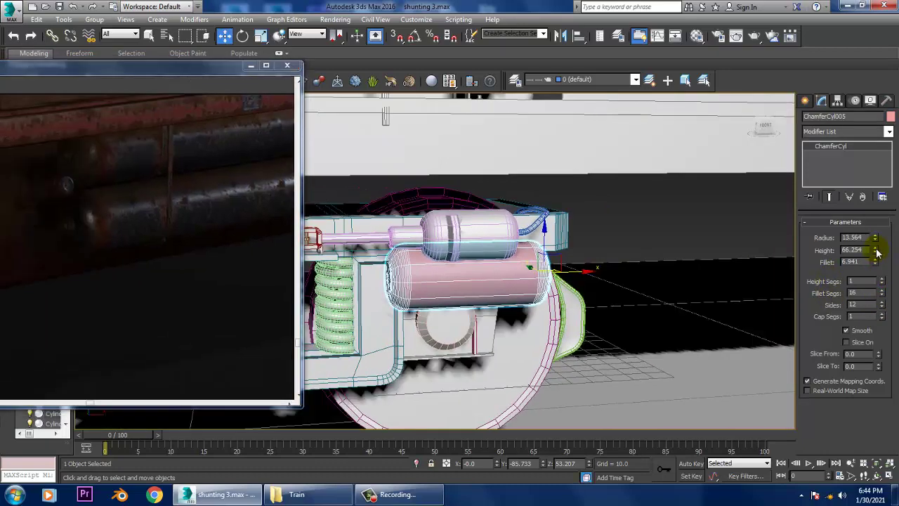
scroll(718, 341, down, 5)
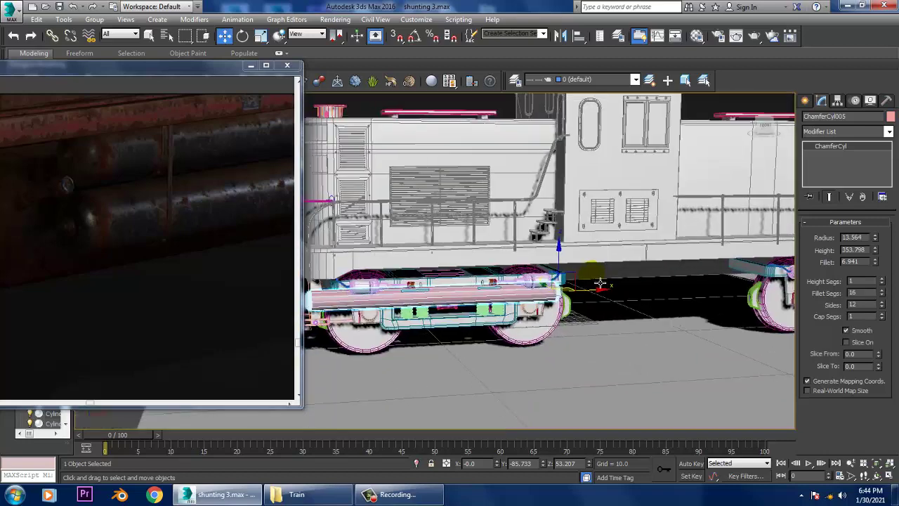
scroll(121, 236, down, 2)
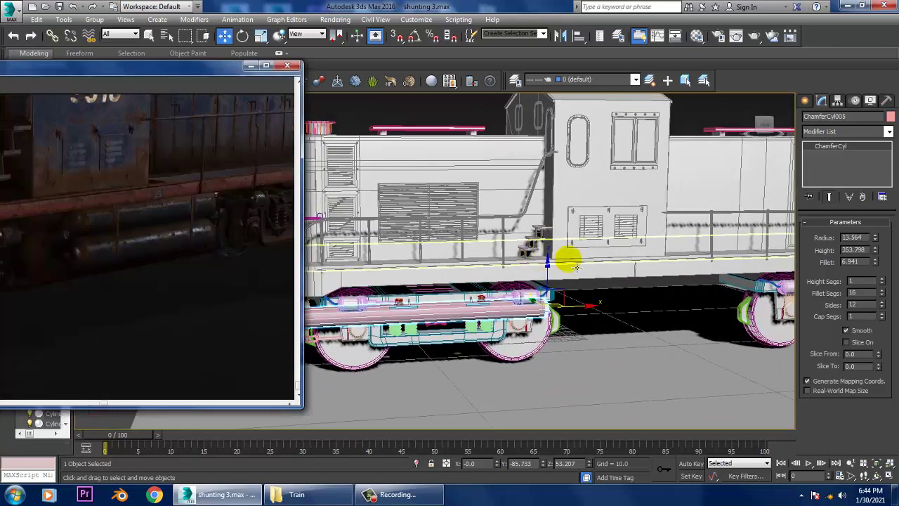
scroll(572, 255, up, 3)
drag(592, 324, 537, 288)
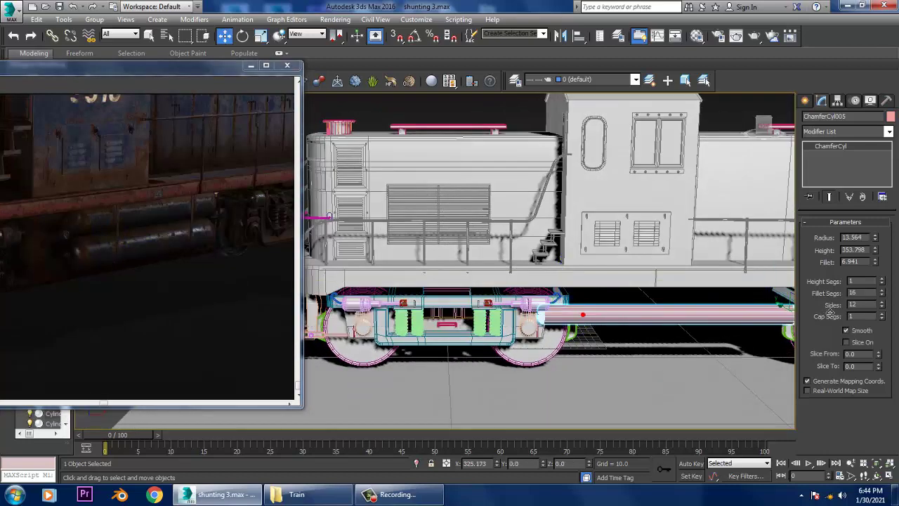
Step: Resize the tank to radius 19.938 and height 229.969
alt+middle_drag(665, 315, 775, 324)
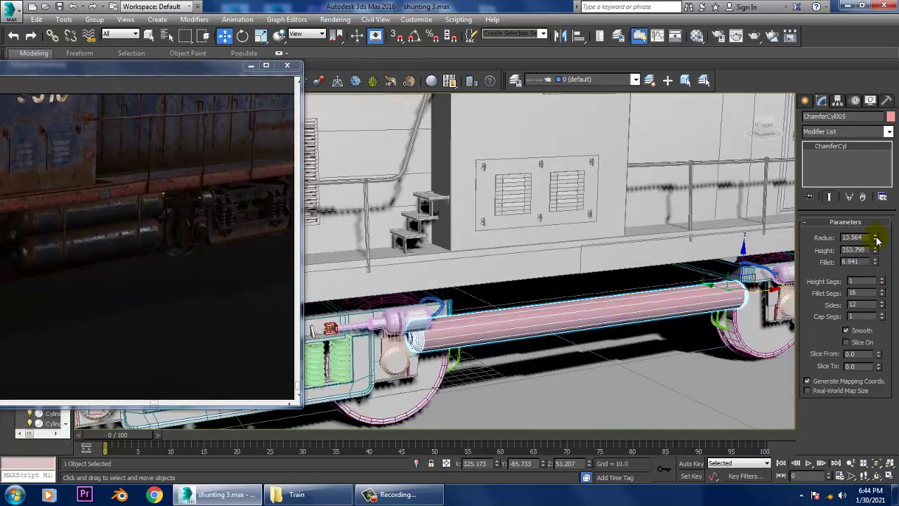
drag(876, 240, 885, 218)
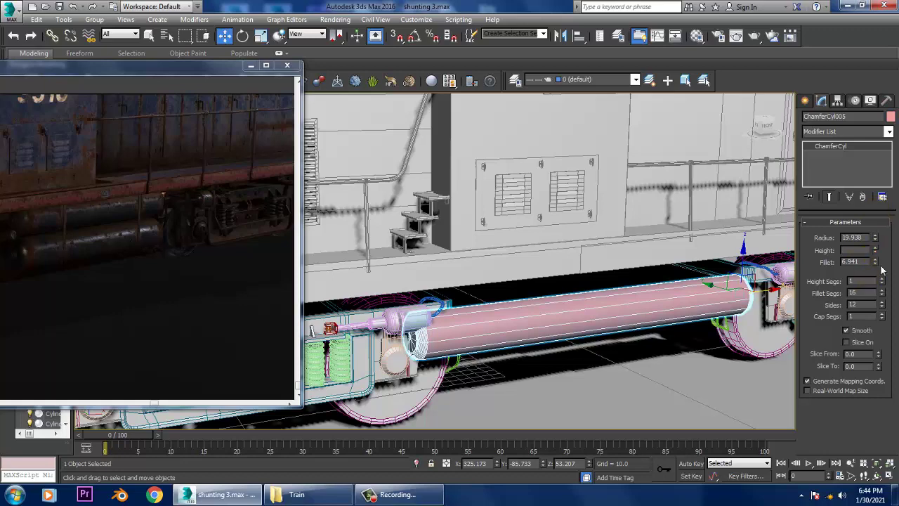
drag(882, 270, 888, 281)
mouse_move(672, 293)
middle_down()
mouse_move(712, 302)
mouse_move(646, 291)
middle_up()
Step: In the Front view, centre the tank between the two bogies and raise it toward the frame
key(alt+w)
middle_drag(608, 172, 581, 176)
key(alt+w)
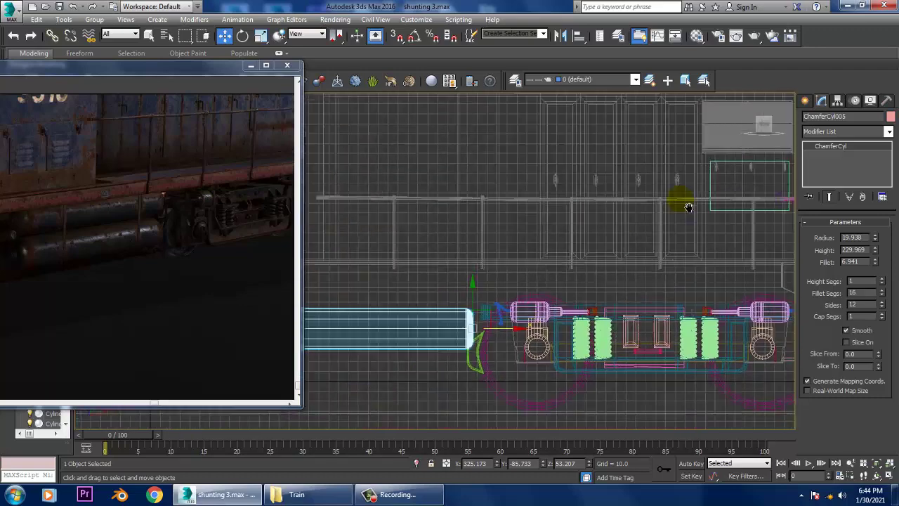
scroll(631, 231, down, 3)
scroll(611, 256, up, 3)
middle_drag(618, 255, 602, 271)
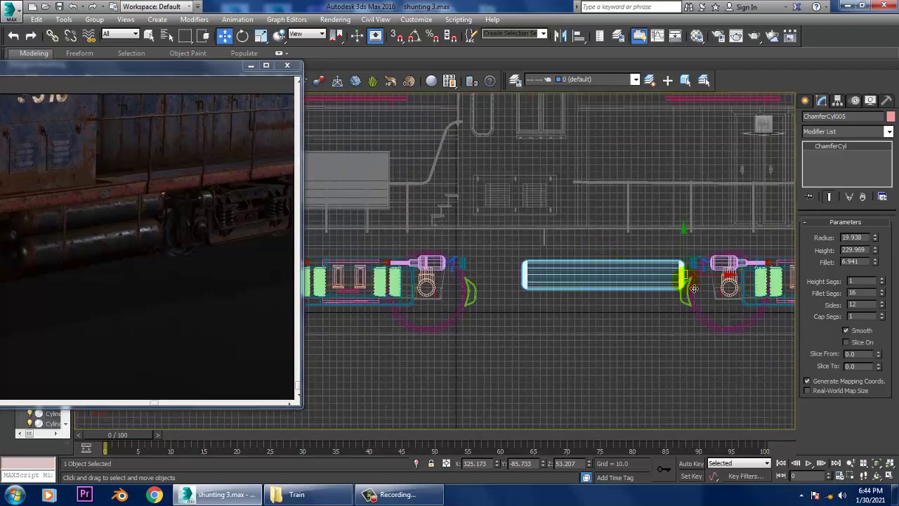
drag(715, 284, 692, 283)
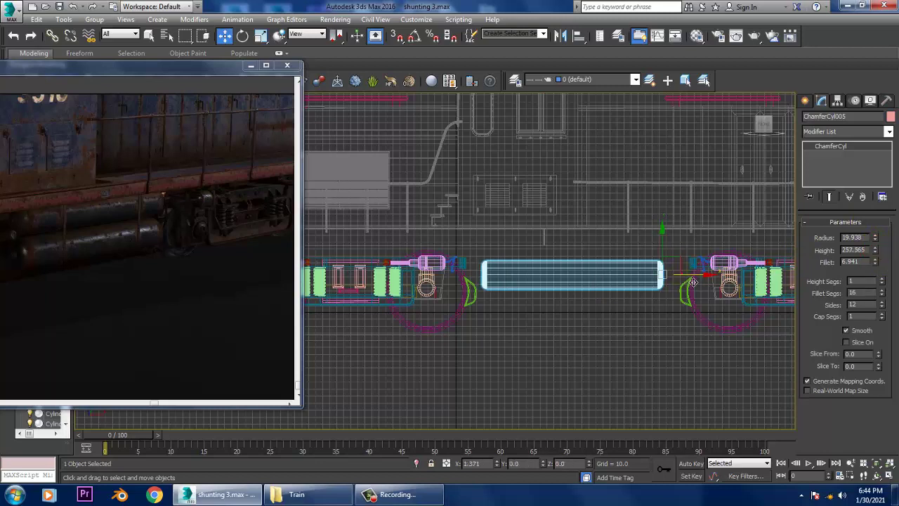
drag(692, 283, 699, 283)
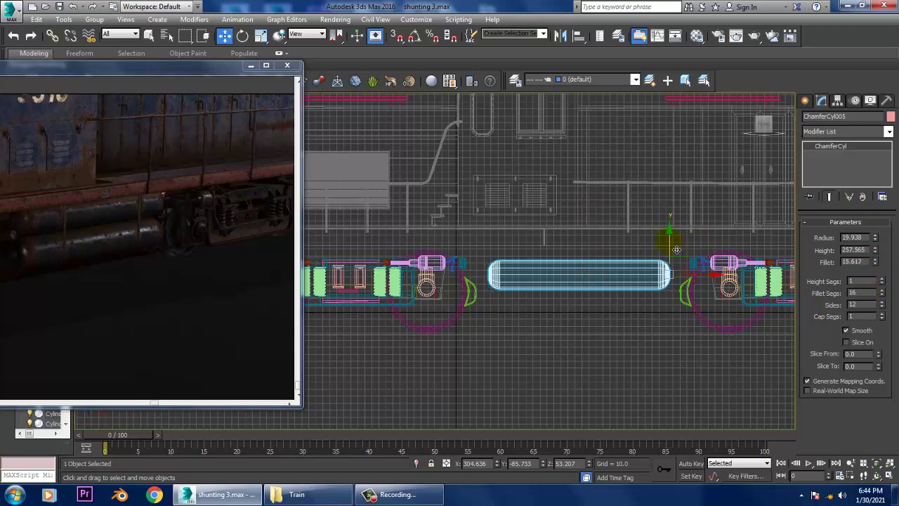
drag(675, 249, 673, 240)
middle_drag(651, 236, 670, 237)
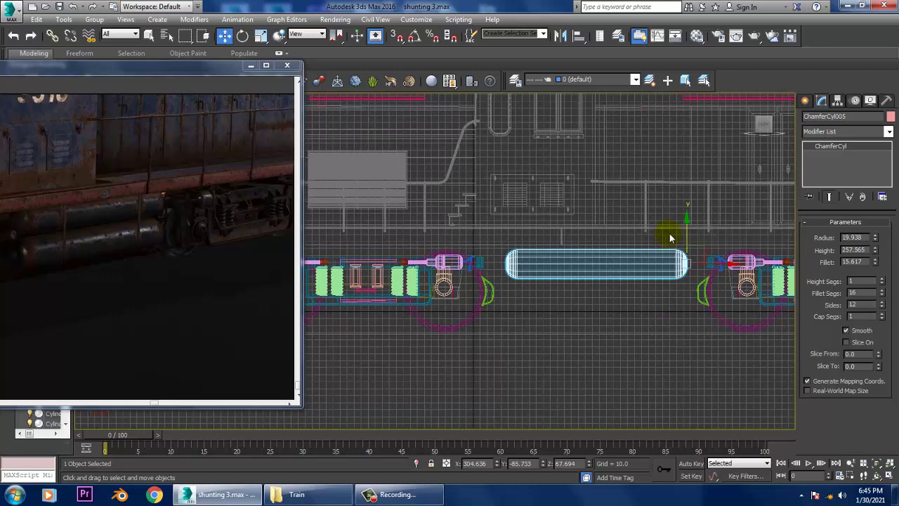
drag(695, 241, 694, 242)
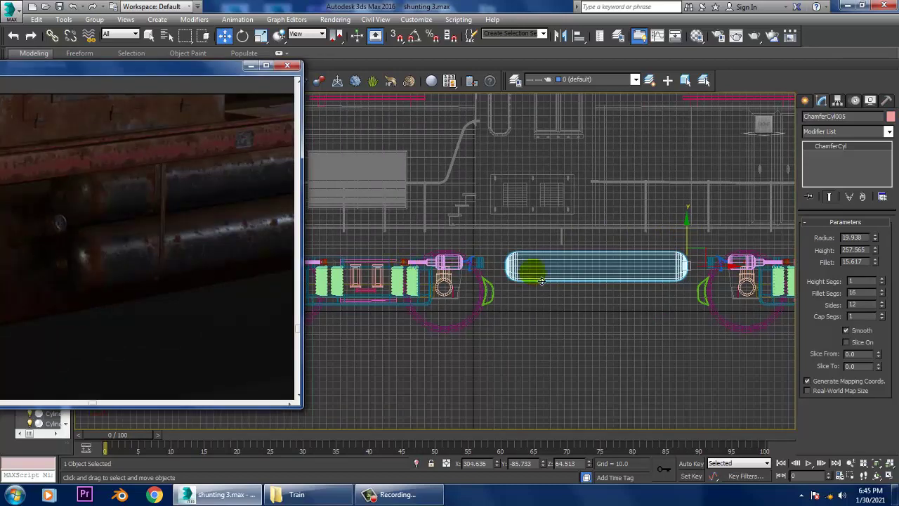
Step: Check the tank in Perspective and thicken it to radius 22.132
key(alt+w)
key(alt+w)
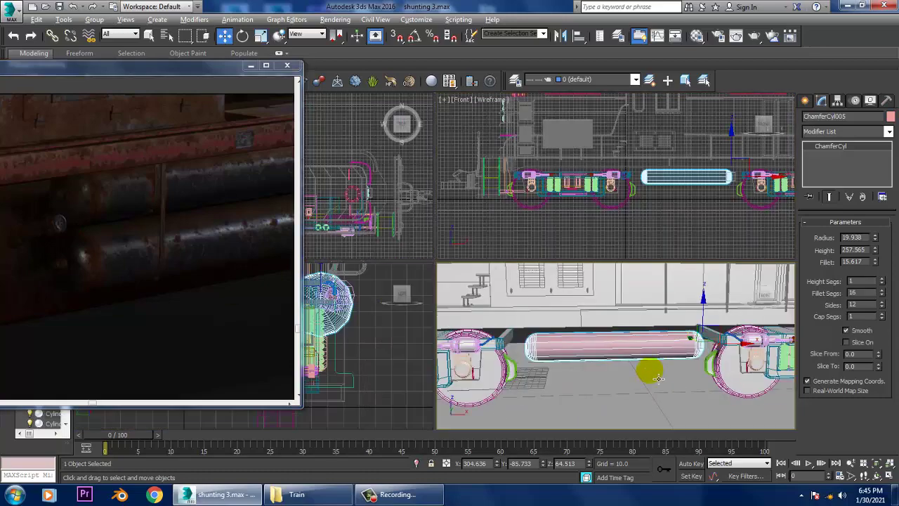
mouse_move(450, 299)
alt+middle_down()
mouse_move(382, 267)
mouse_move(421, 271)
alt+middle_up()
scroll(451, 271, up, 3)
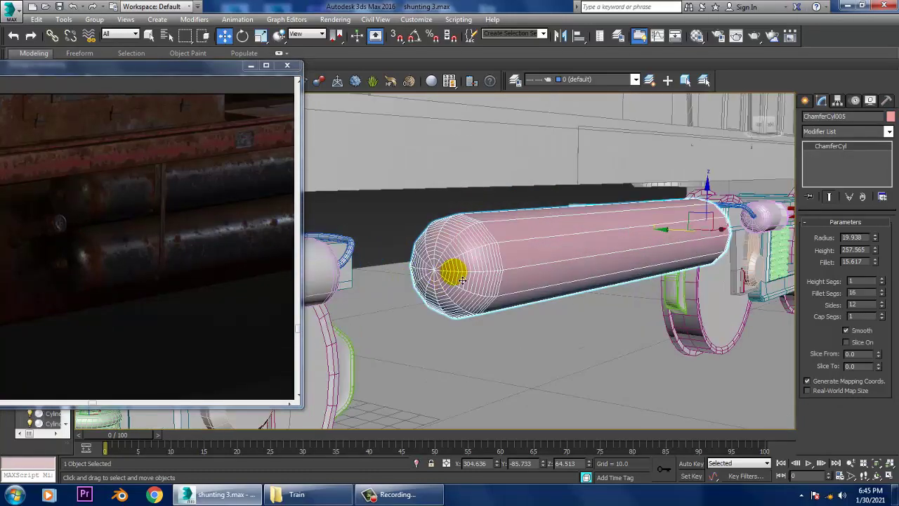
mouse_move(570, 250)
alt+middle_down()
mouse_move(515, 245)
mouse_move(555, 245)
mouse_move(527, 245)
mouse_move(735, 190)
mouse_move(625, 237)
alt+middle_up()
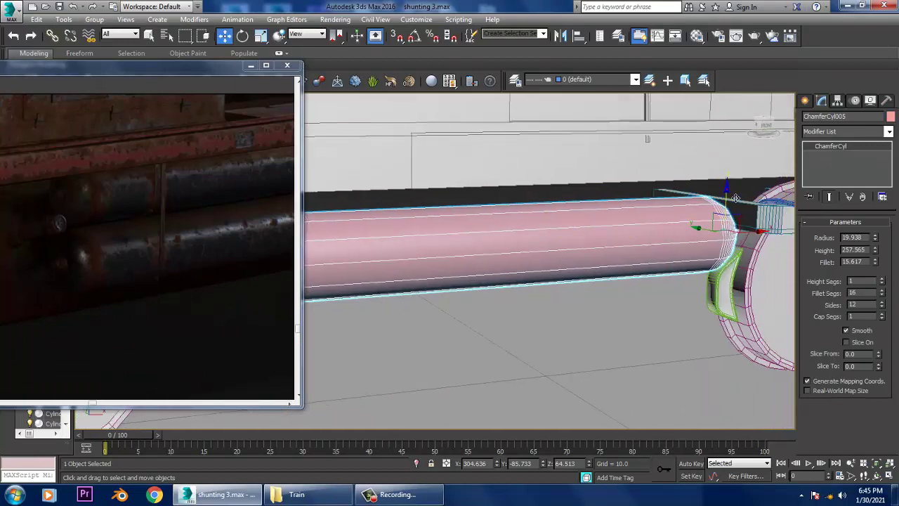
alt+middle_drag(735, 197, 696, 207)
scroll(660, 236, down, 3)
alt+middle_drag(658, 236, 646, 237)
scroll(646, 237, up, 2)
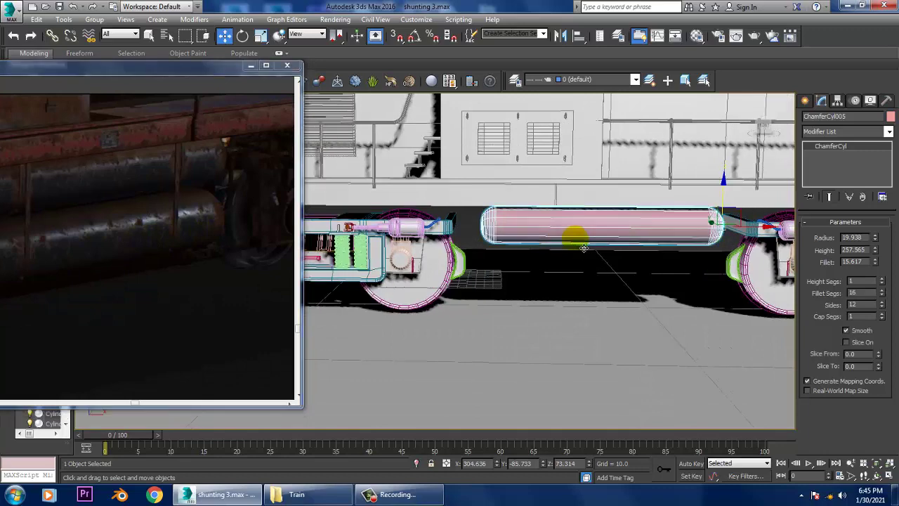
alt+middle_drag(584, 248, 794, 238)
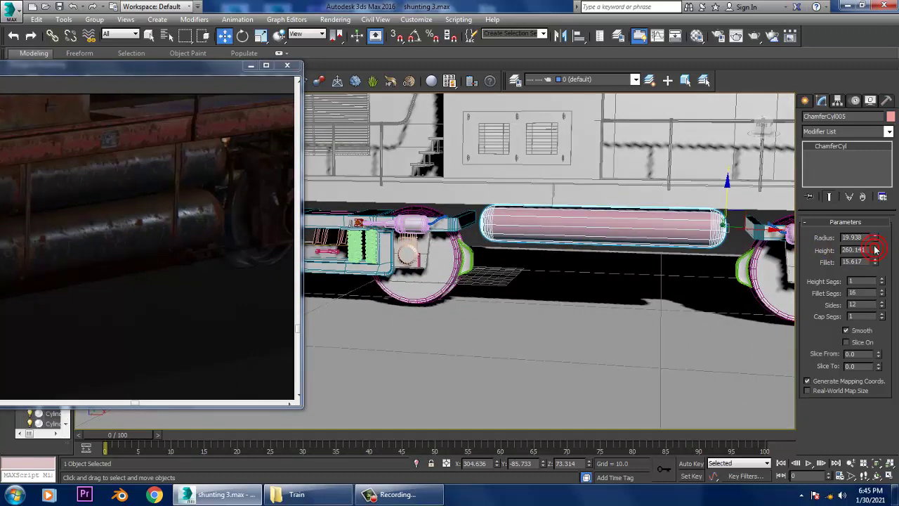
drag(876, 238, 876, 232)
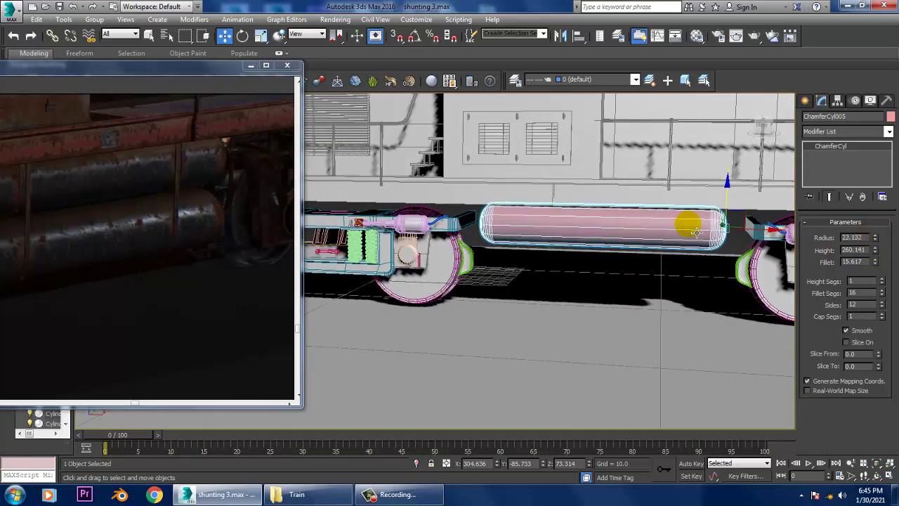
mouse_move(689, 225)
alt+middle_down()
mouse_move(557, 234)
mouse_move(606, 237)
mouse_move(590, 254)
alt+middle_up()
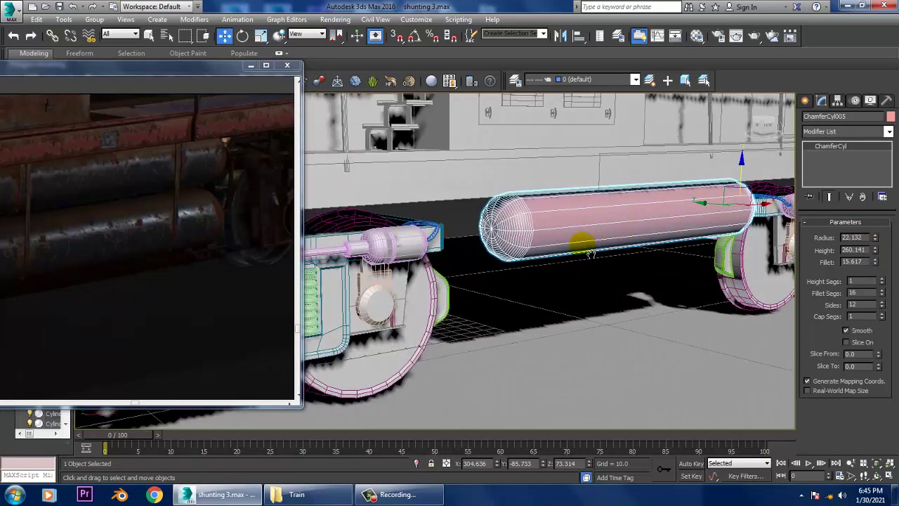
Step: Convert the tank ChamferCyl005 to an Editable Poly
right_click(573, 229)
click(732, 341)
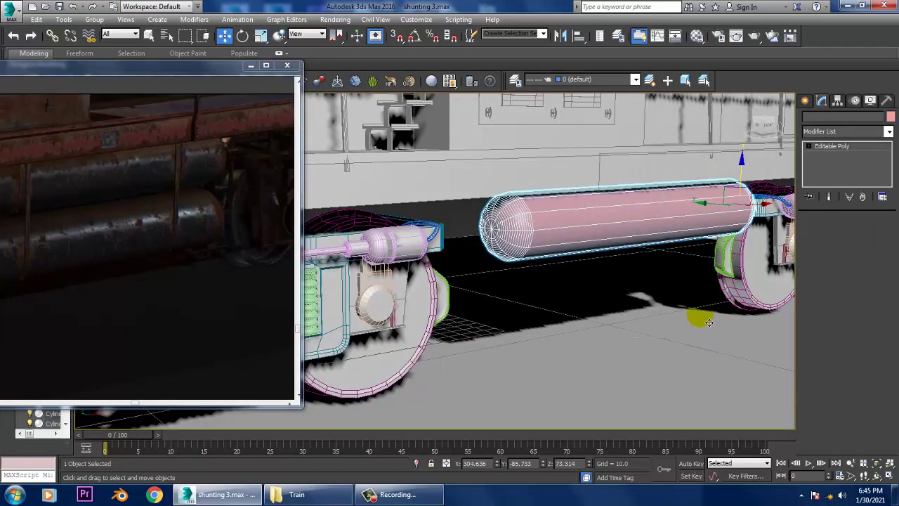
alt+middle_drag(698, 317, 612, 245)
scroll(616, 249, up, 5)
Step: Extrude the tank's end-cap polygons outward into a short stub
key(4)
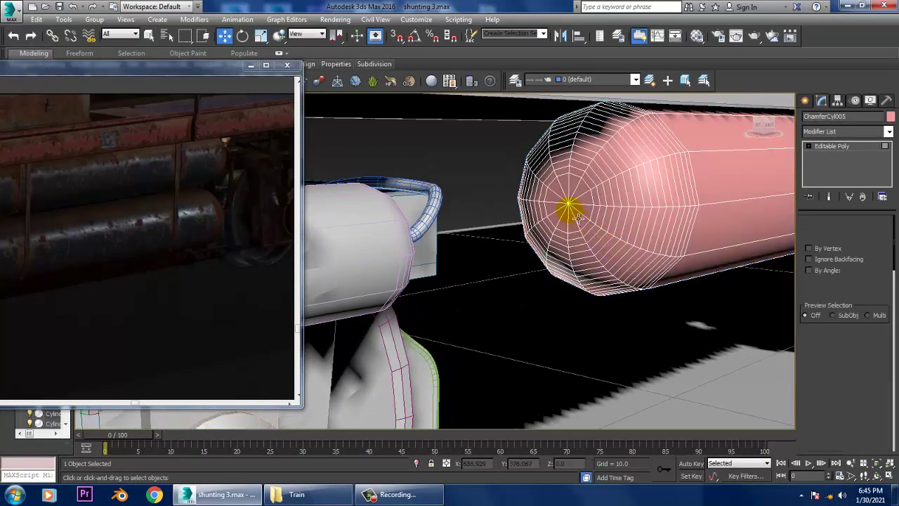
click(574, 193)
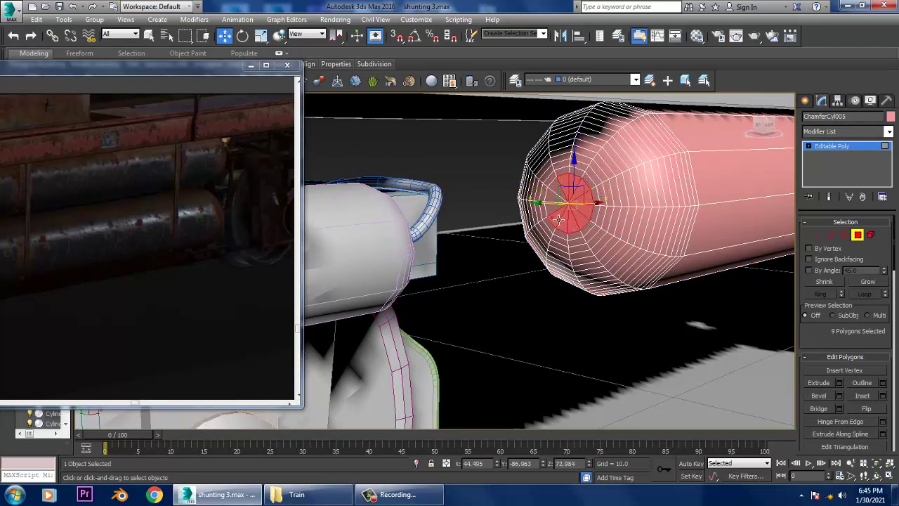
click(839, 382)
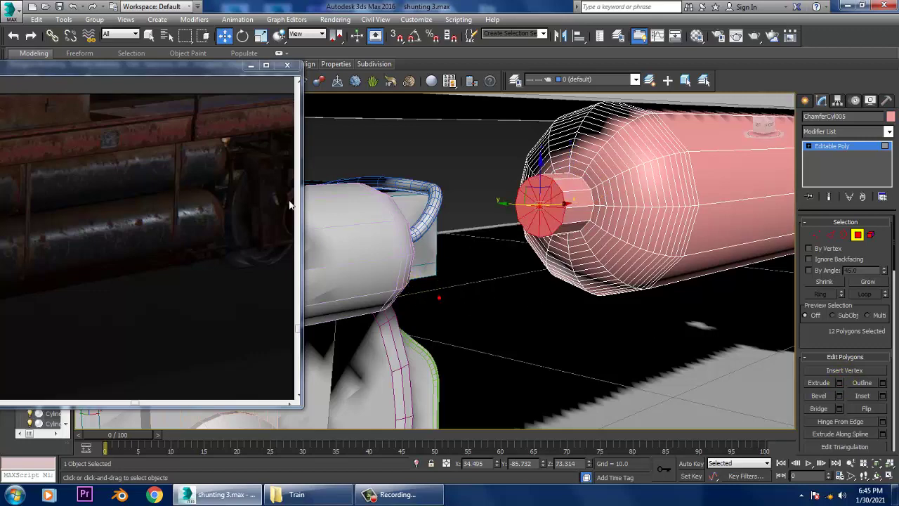
mouse_move(654, 253)
alt+middle_down()
mouse_move(608, 242)
mouse_move(563, 211)
mouse_move(597, 203)
mouse_move(562, 231)
alt+middle_up()
scroll(582, 231, down, 5)
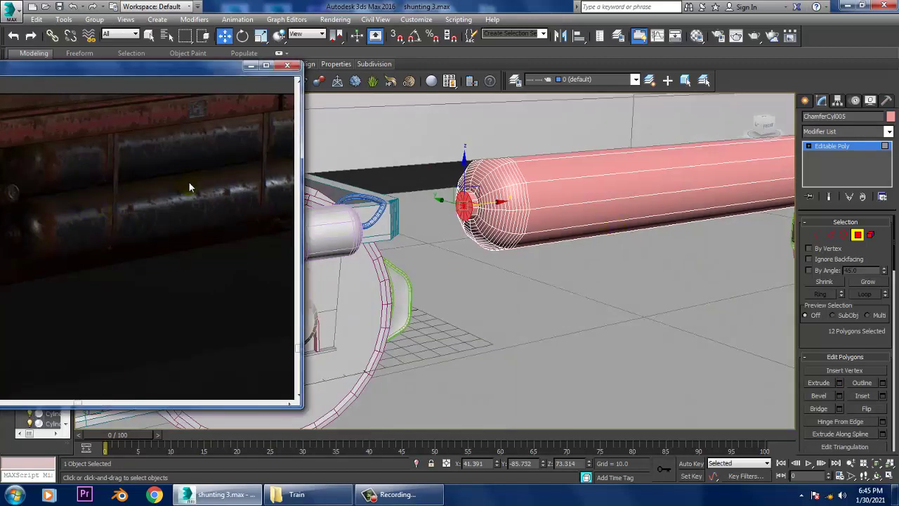
mouse_move(622, 212)
alt+middle_down()
mouse_move(611, 228)
mouse_move(583, 229)
alt+middle_up()
Step: Exit Polygon mode and clone the tank as a copy, ChamferCyl006, directly below it
key(4)
key(alt+w)
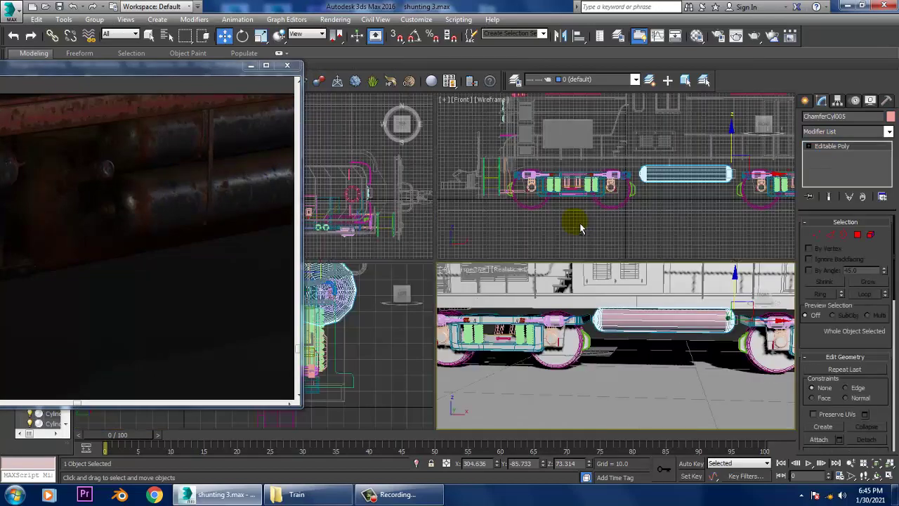
key(alt+w)
shift+drag(658, 203, 672, 237)
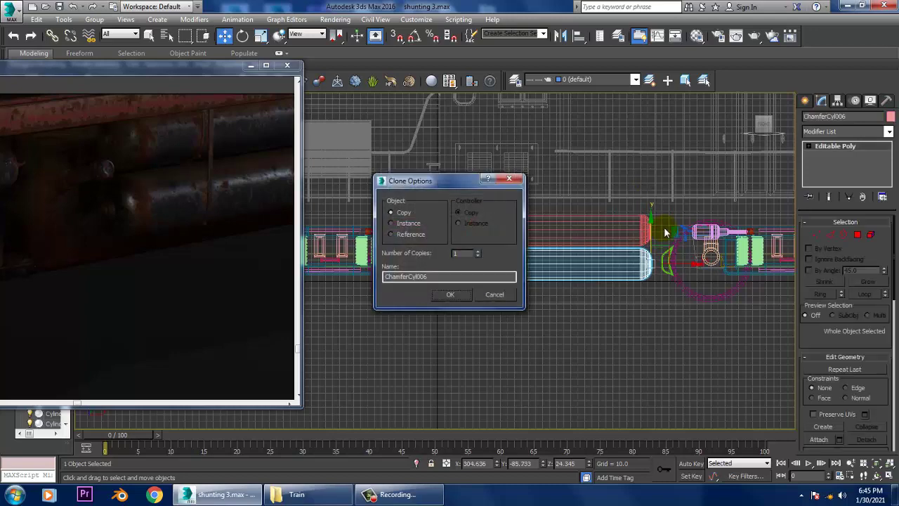
click(453, 303)
Step: Select both tanks and shift them together sideways along Y under the frame
key(alt+w)
key(alt+w)
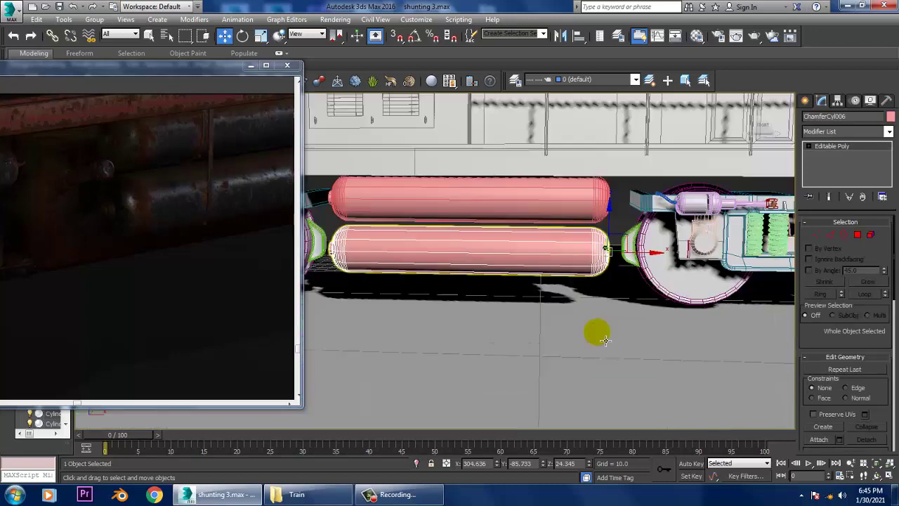
mouse_move(595, 330)
alt+middle_down()
mouse_move(641, 317)
mouse_move(464, 218)
alt+middle_up()
ctrl+click(464, 218)
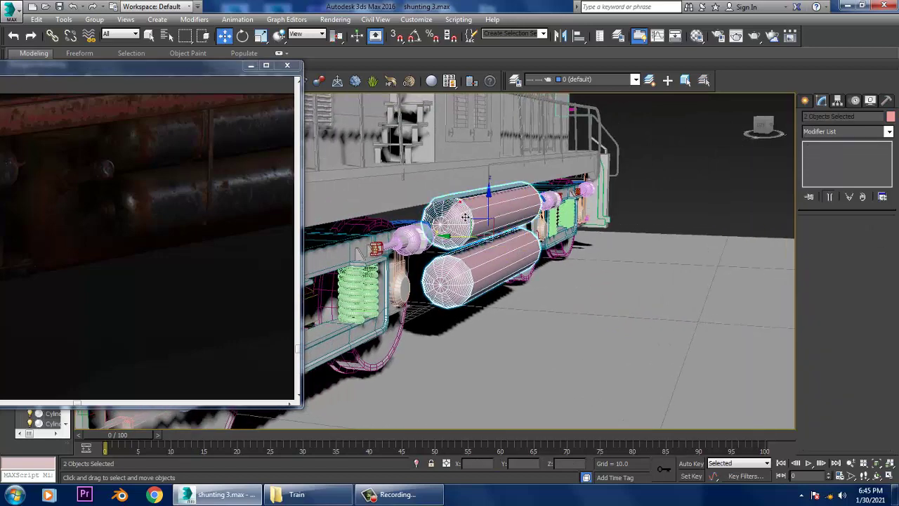
drag(465, 244, 454, 244)
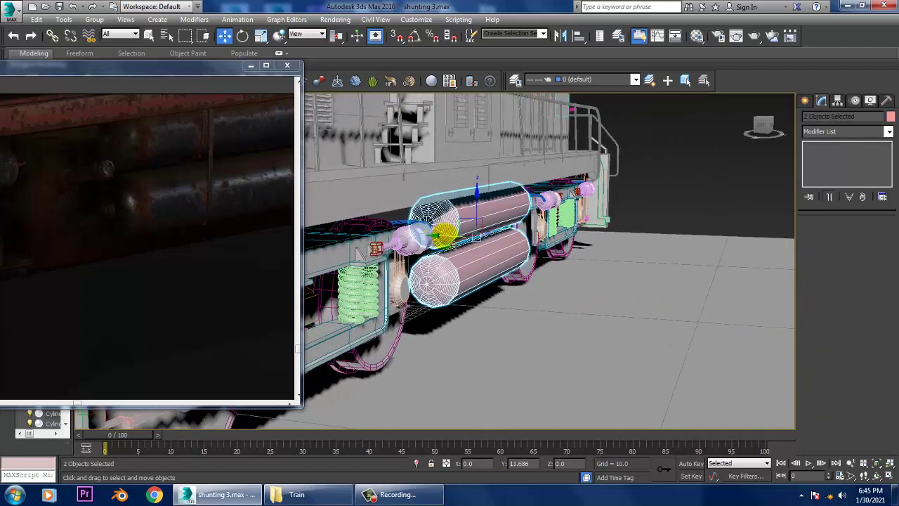
alt+middle_drag(653, 219, 42, 234)
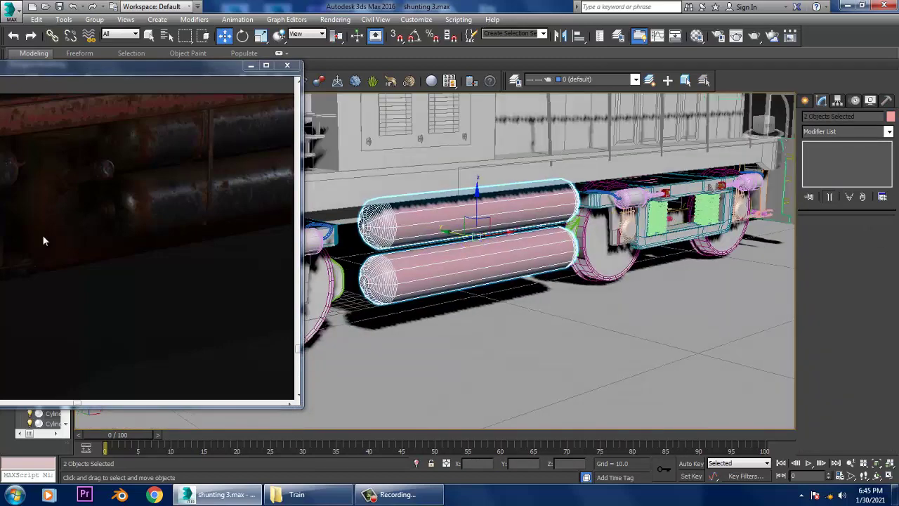
mouse_move(646, 238)
alt+middle_down()
mouse_move(618, 274)
mouse_move(592, 261)
mouse_move(621, 294)
mouse_move(618, 255)
alt+middle_up()
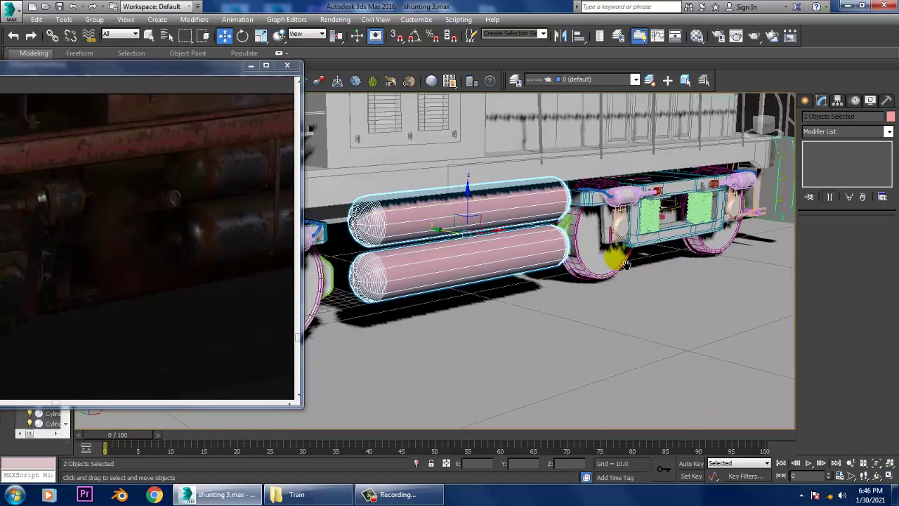
key(alt+w)
key(alt+w)
Step: Draw a Standard Primitives box over the two tanks in the side view
click(805, 101)
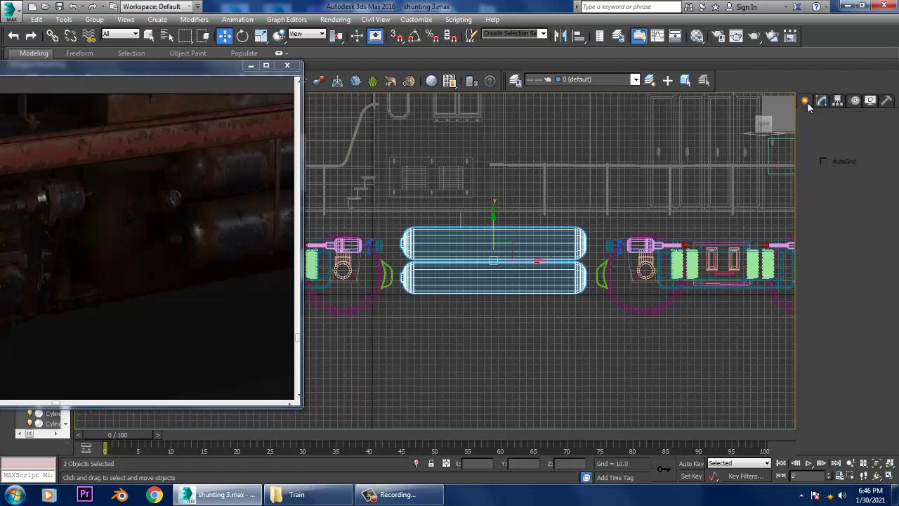
click(836, 134)
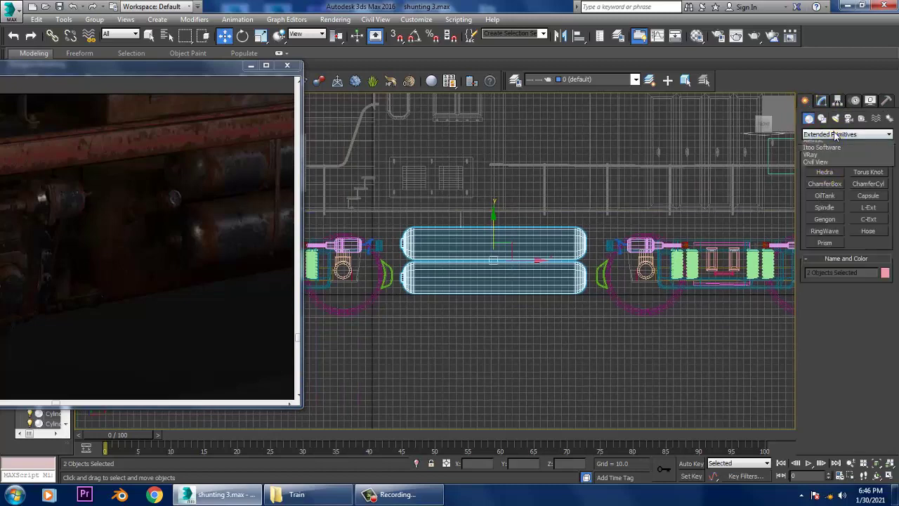
click(839, 143)
click(825, 173)
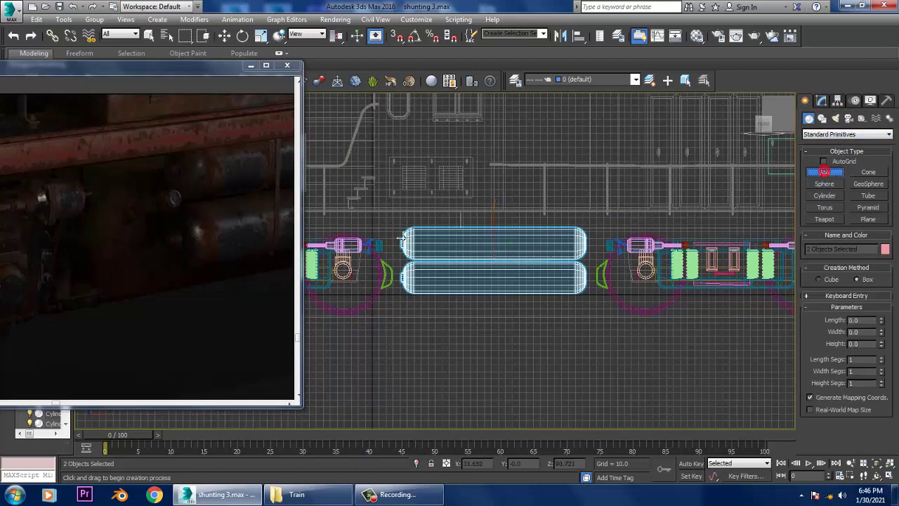
drag(407, 223, 604, 304)
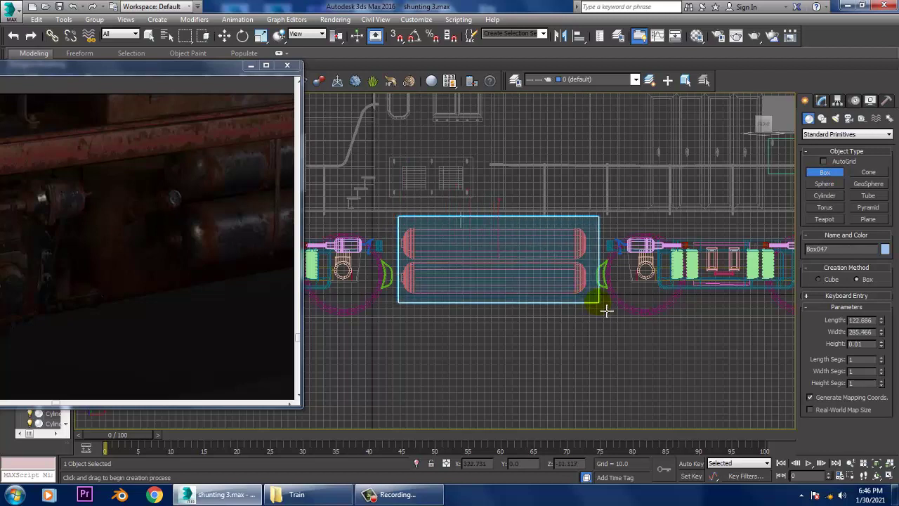
drag(604, 304, 602, 312)
click(602, 252)
Step: Size the box to 123.488 × 279.853 × 122.927 and move it over the tanks
key(alt+w)
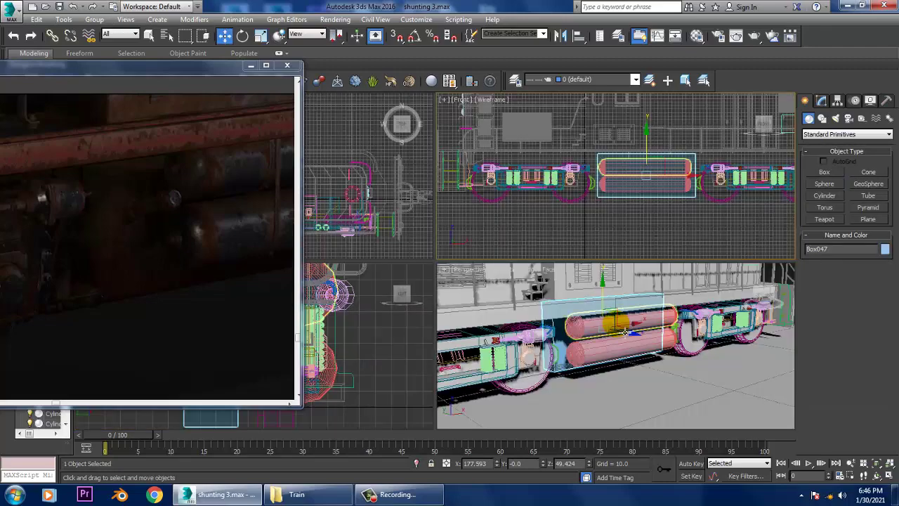
key(alt+w)
key(z)
scroll(600, 316, down, 5)
scroll(607, 323, up, 2)
key(F3)
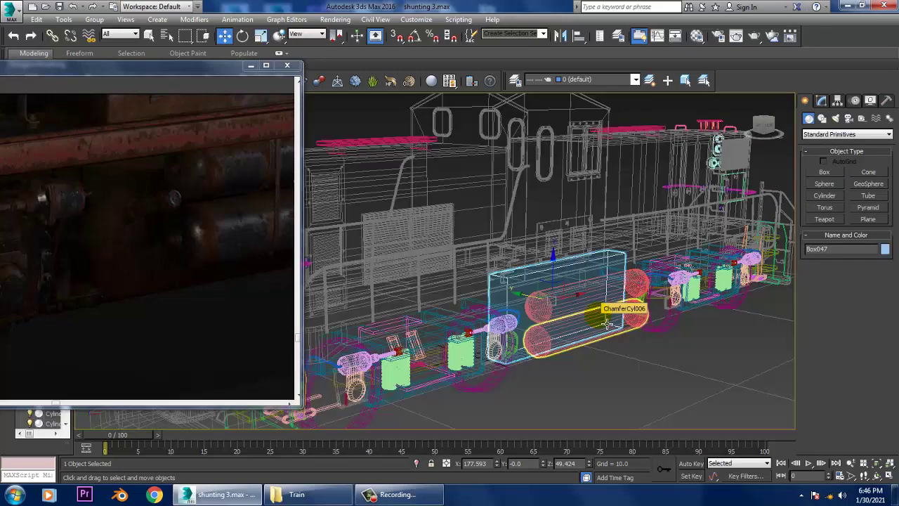
click(824, 102)
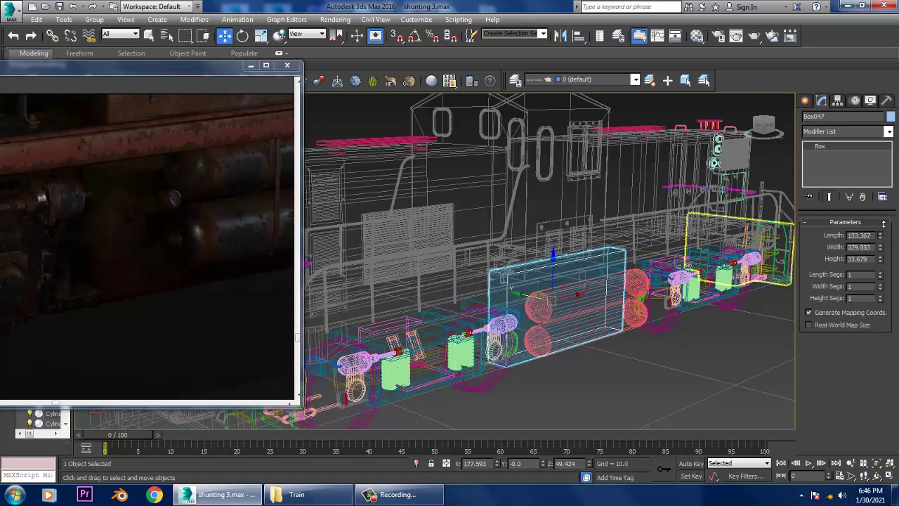
mouse_move(880, 236)
mouse_down()
mouse_move(873, 254)
mouse_move(592, 307)
mouse_up()
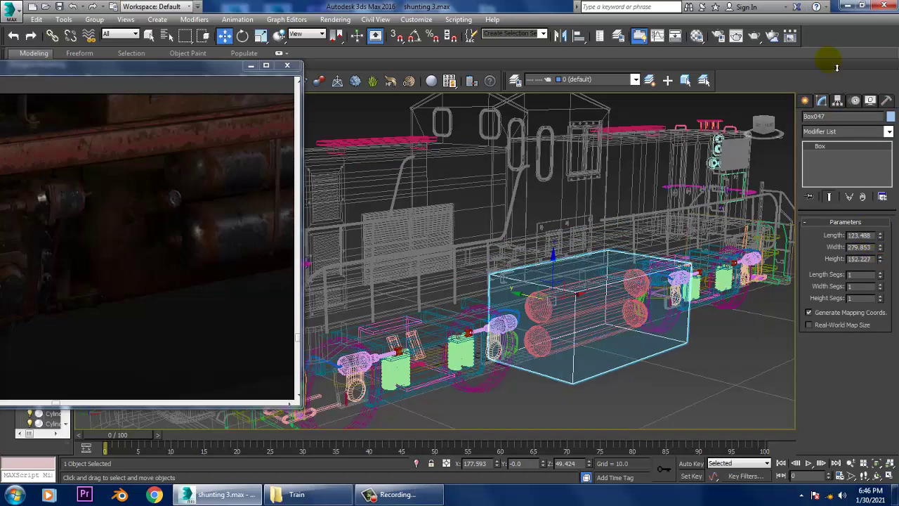
drag(535, 307, 489, 292)
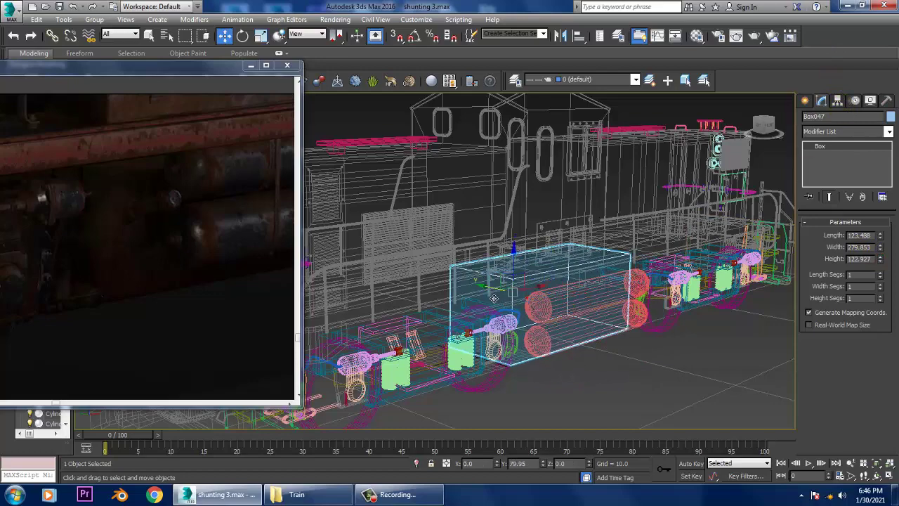
key(F3)
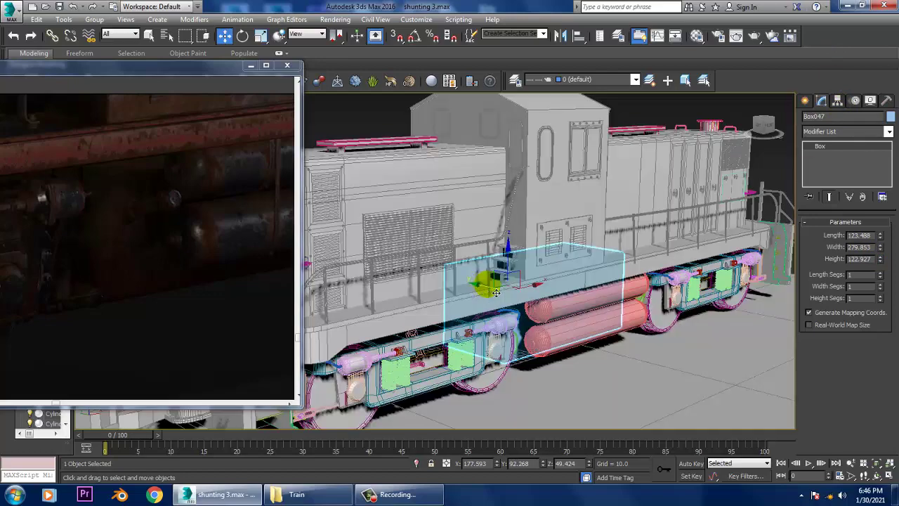
Step: Scale the box non-uniformly along X so it fully encloses both tanks
alt+middle_drag(564, 318, 532, 316)
scroll(523, 318, up, 3)
scroll(506, 319, up, 2)
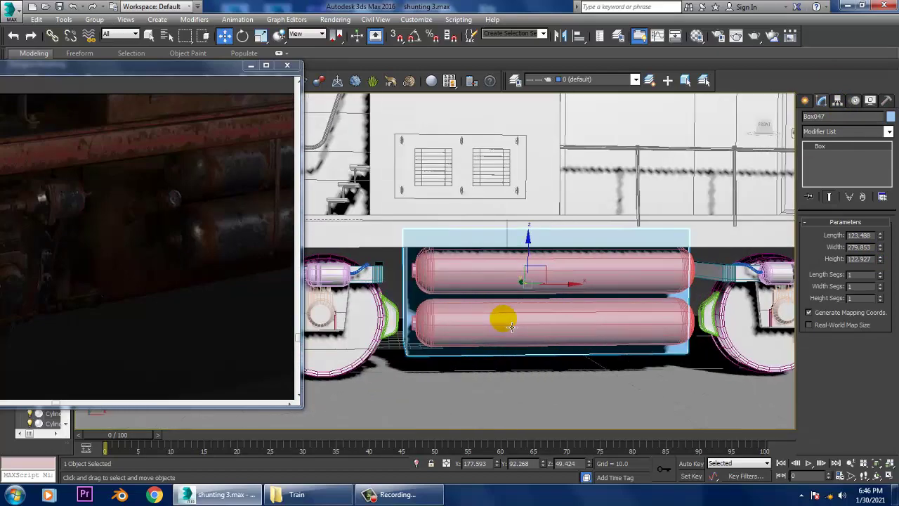
scroll(519, 313, up, 3)
key(r)
alt+middle_drag(582, 301, 618, 315)
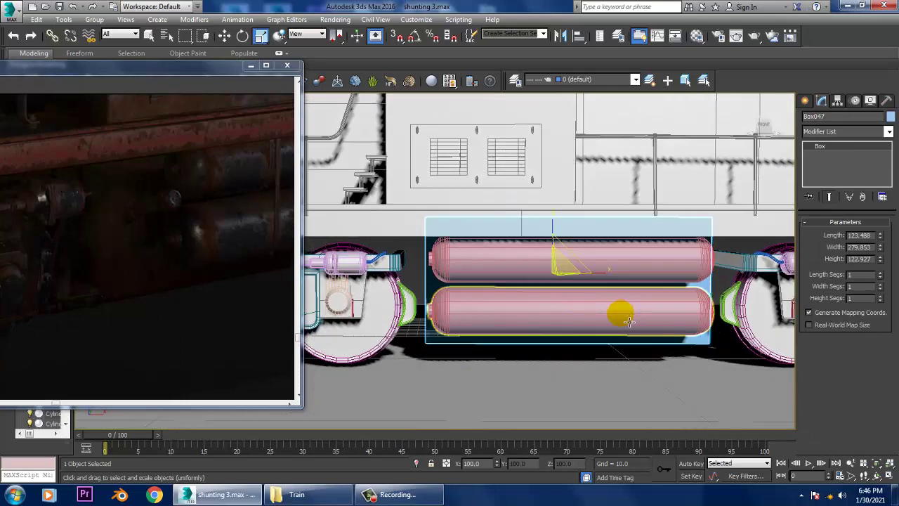
drag(611, 288, 617, 288)
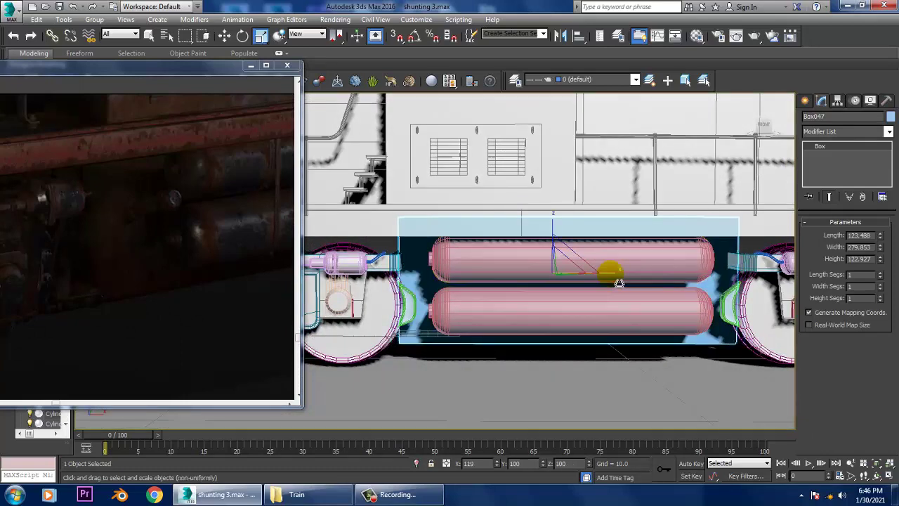
alt+middle_drag(618, 287, 578, 271)
key(w)
drag(73, 65, 144, 46)
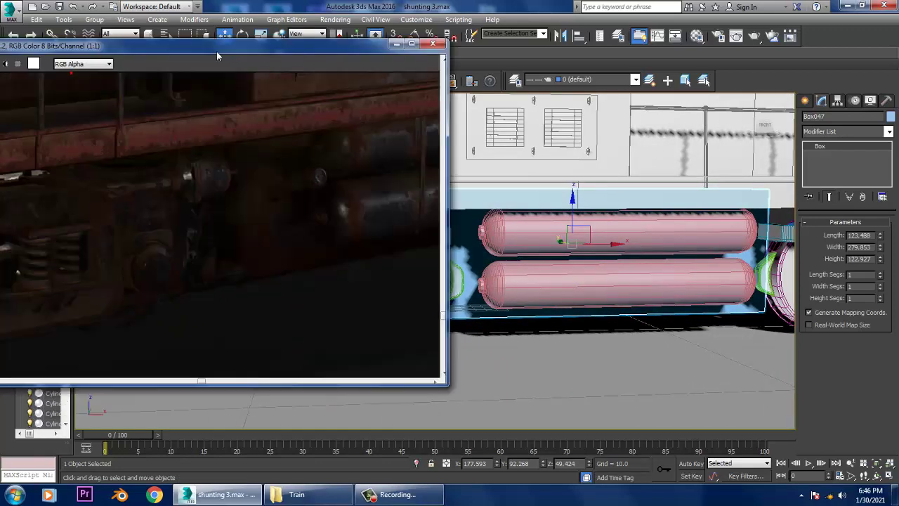
Step: Convert Box047 to an Editable Poly and chamfer its bottom long edge with 7 segments
right_click(467, 227)
mouse_move(657, 358)
click(614, 349)
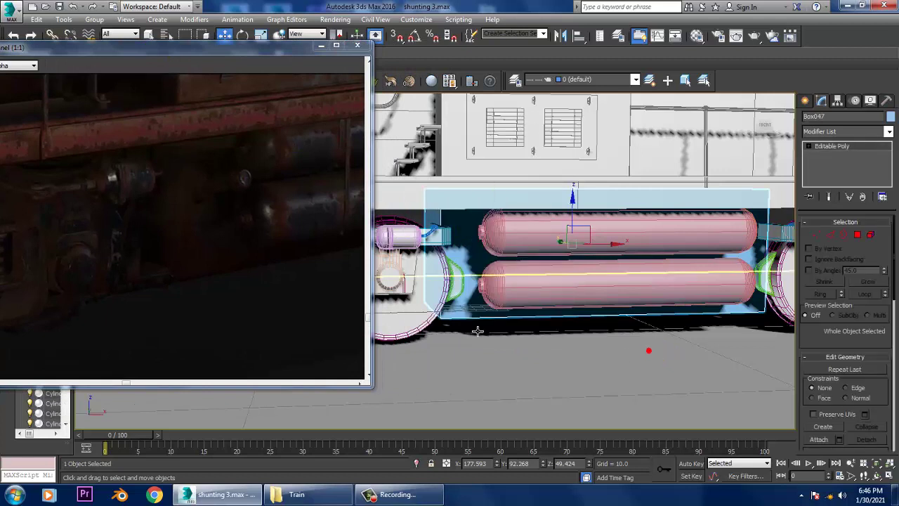
key(2)
click(483, 324)
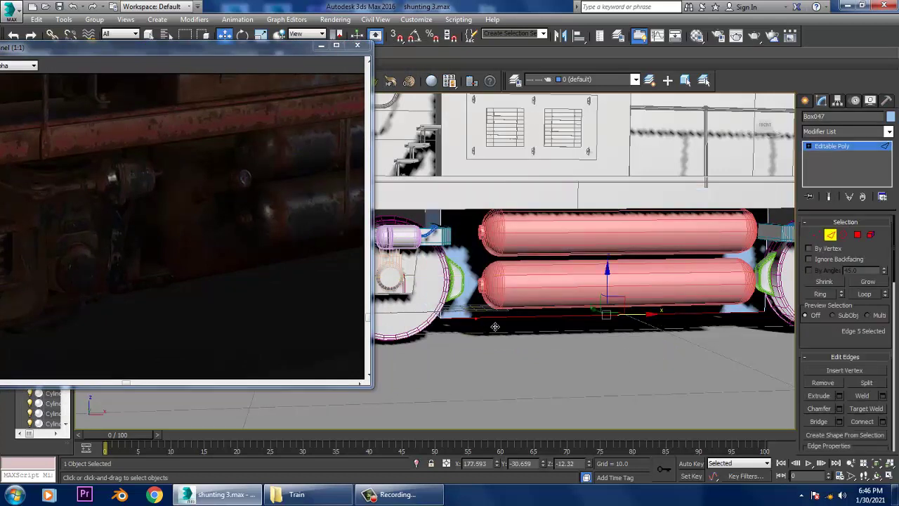
click(839, 409)
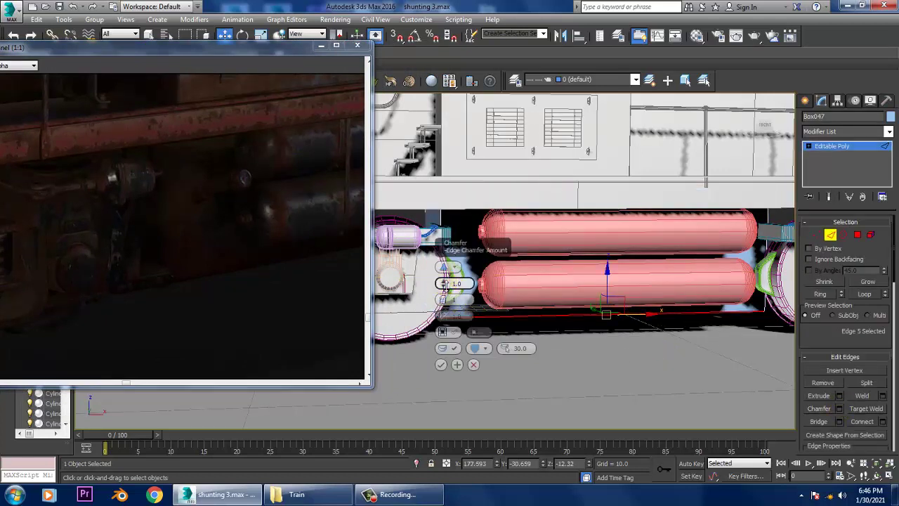
mouse_move(443, 283)
mouse_down()
mouse_move(430, 302)
mouse_move(444, 294)
mouse_up()
mouse_move(693, 293)
alt+middle_down()
mouse_move(704, 302)
mouse_move(415, 373)
alt+middle_up()
click(440, 365)
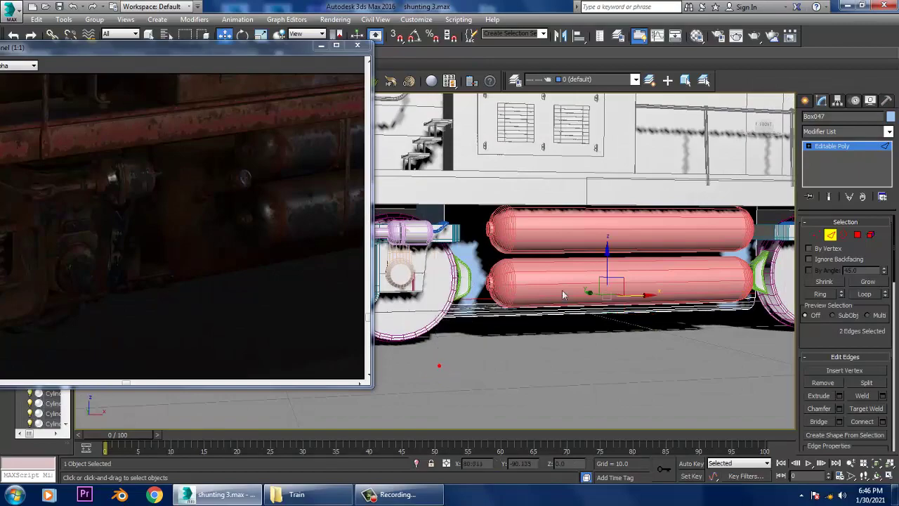
Step: Widen the chamfer on the selected edge to 27.277
key(F3)
mouse_move(616, 237)
alt+middle_down()
mouse_move(588, 246)
mouse_move(465, 232)
alt+middle_up()
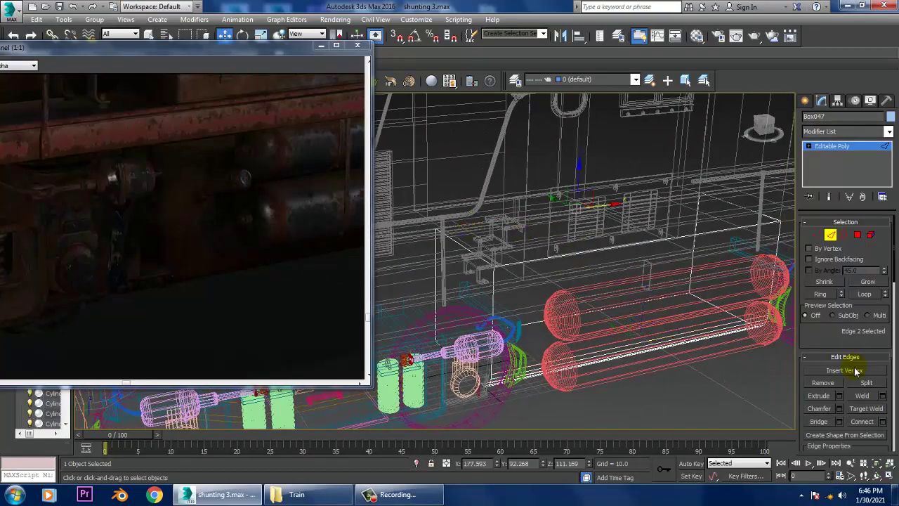
click(840, 408)
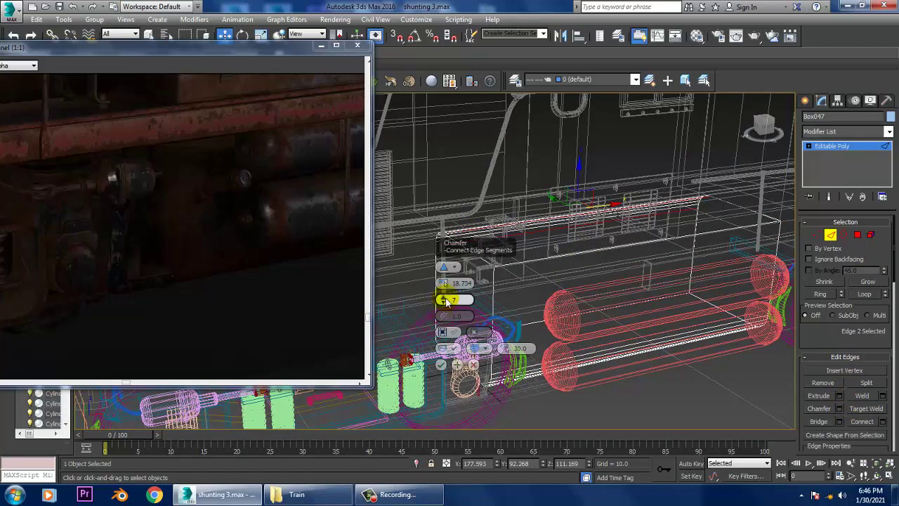
drag(443, 281, 443, 270)
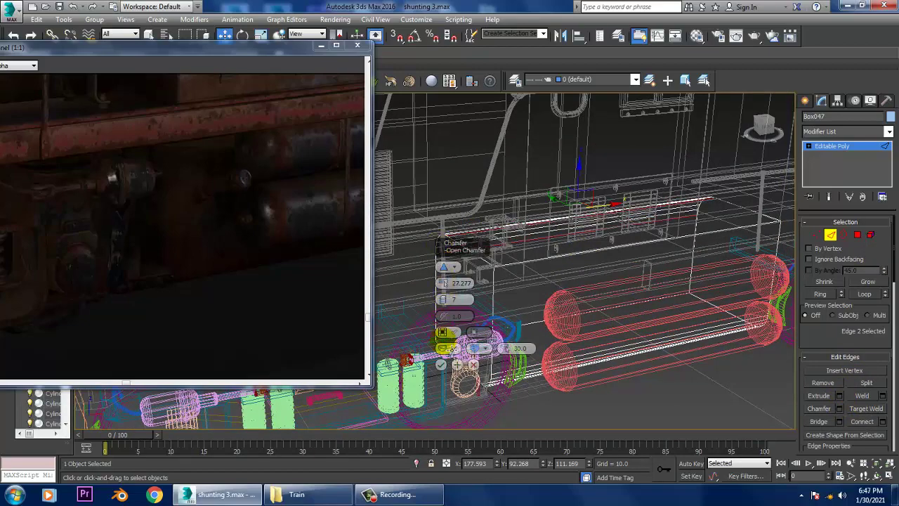
click(440, 364)
Step: Apply the same 27.277, 7-segment chamfer to the box's other bottom edge and its upper edge
mouse_move(441, 364)
alt+middle_down()
mouse_move(519, 274)
mouse_move(515, 265)
alt+middle_up()
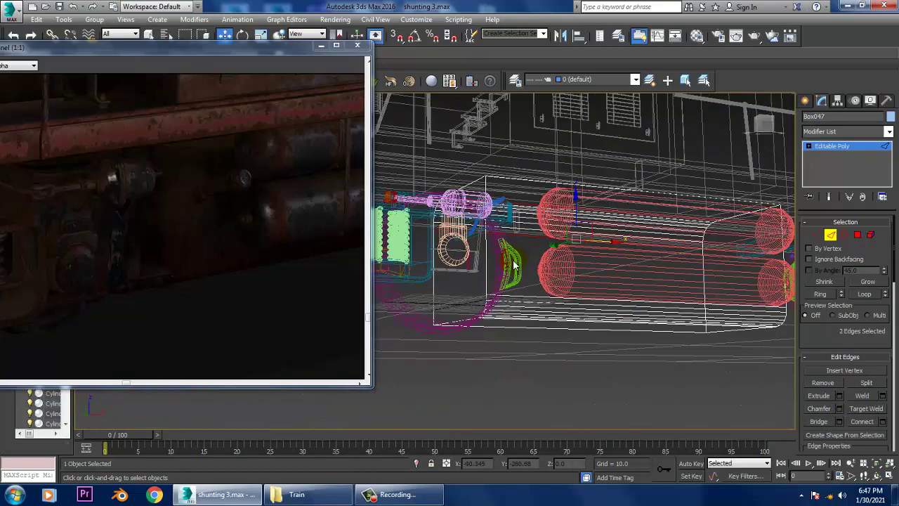
click(497, 334)
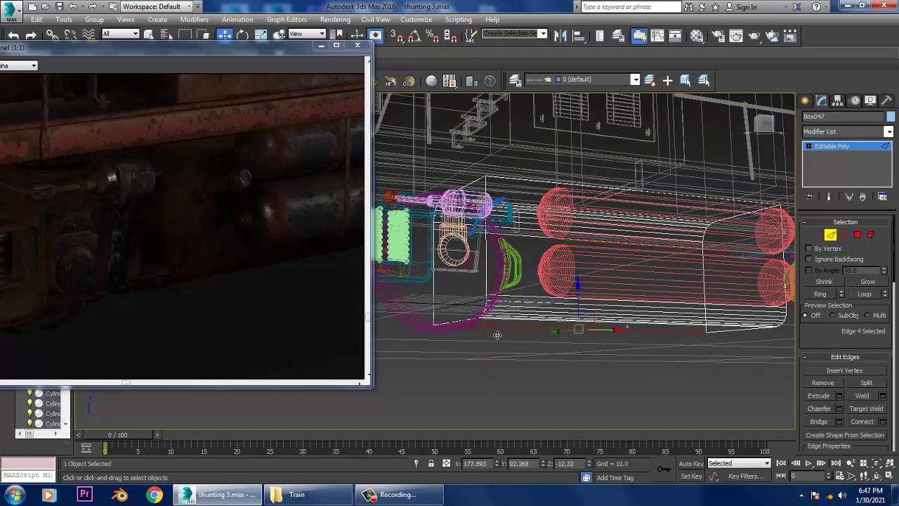
click(839, 409)
click(441, 363)
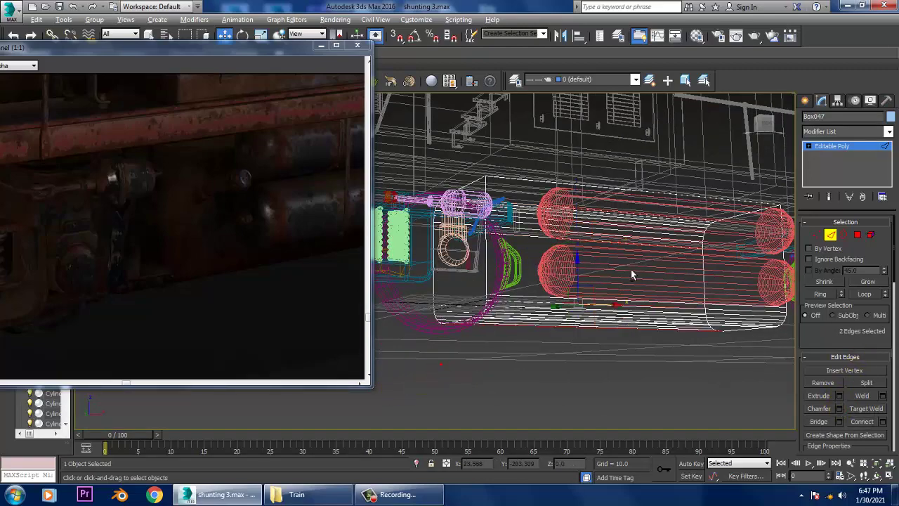
mouse_move(631, 269)
alt+middle_down()
mouse_move(622, 281)
mouse_move(648, 272)
alt+middle_up()
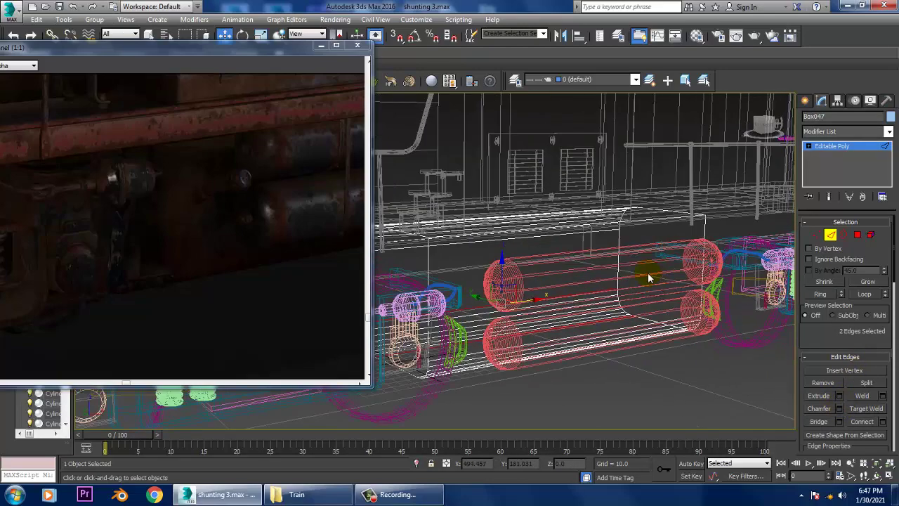
click(671, 225)
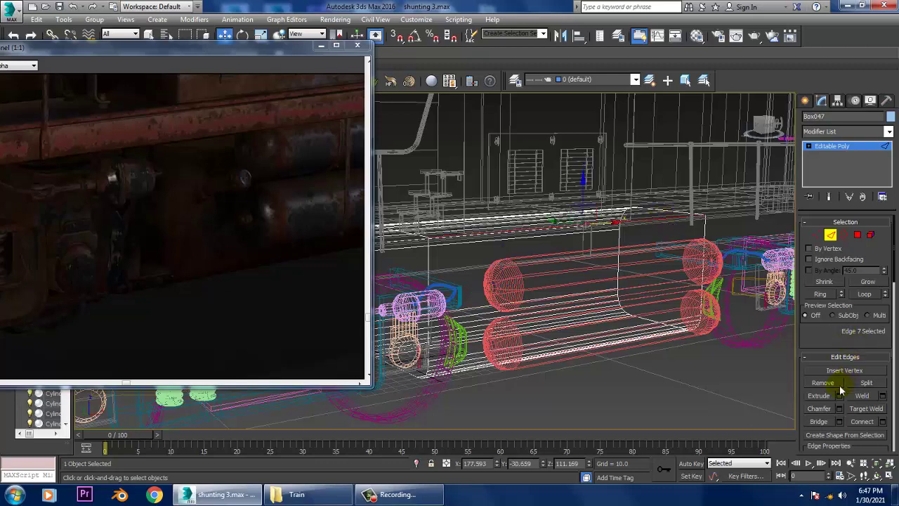
click(839, 409)
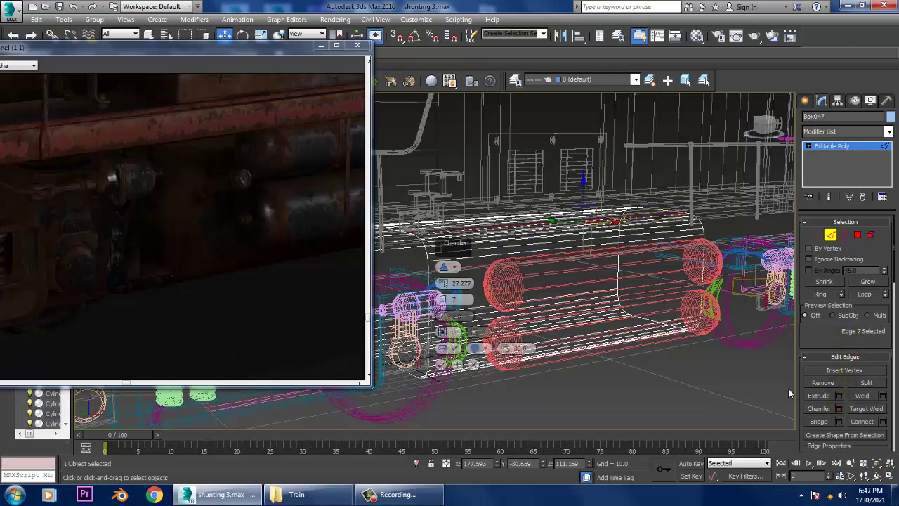
click(441, 364)
key(F3)
scroll(585, 281, up, 5)
mouse_move(585, 281)
alt+middle_down()
mouse_move(585, 261)
mouse_move(632, 269)
mouse_move(597, 275)
alt+middle_up()
scroll(587, 276, up, 2)
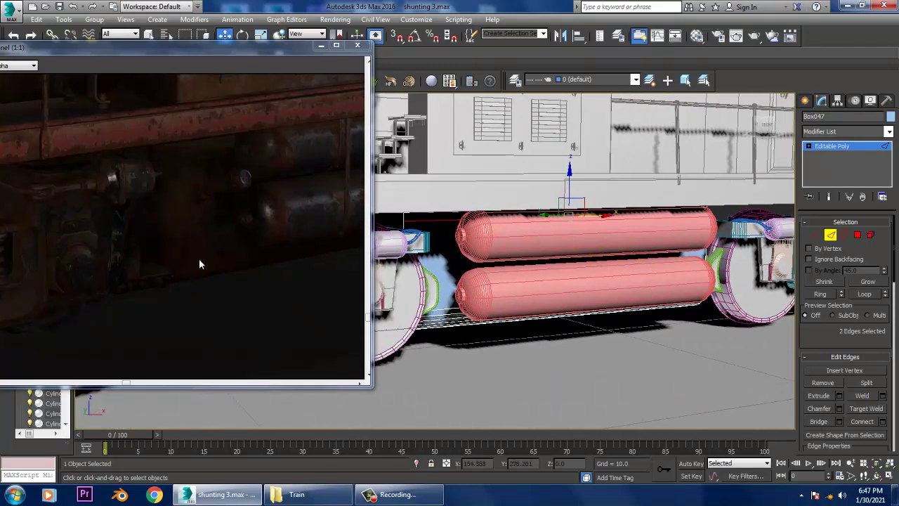
Step: Shorten the upper tank by moving its left-end vertices to the right
scroll(168, 207, right, 3)
mouse_move(538, 277)
middle_down()
mouse_move(577, 288)
mouse_move(588, 266)
mouse_move(579, 266)
middle_up()
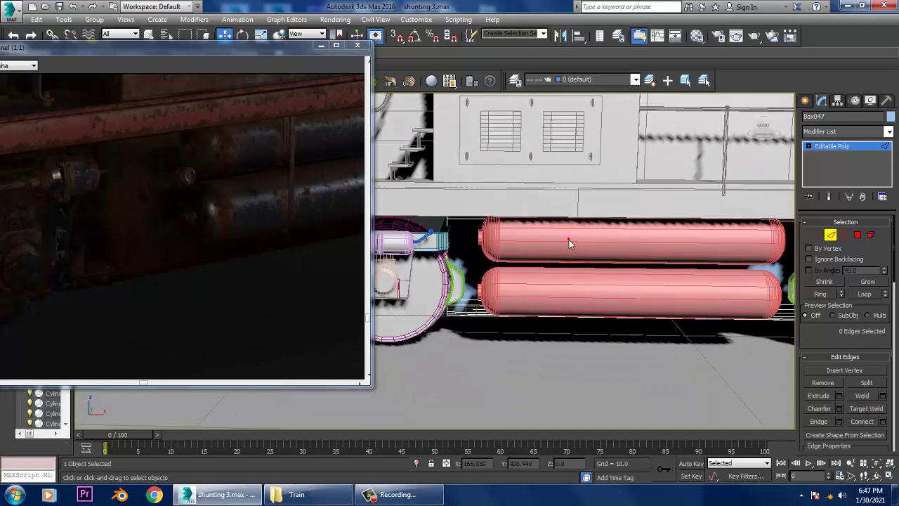
click(505, 235)
key(1)
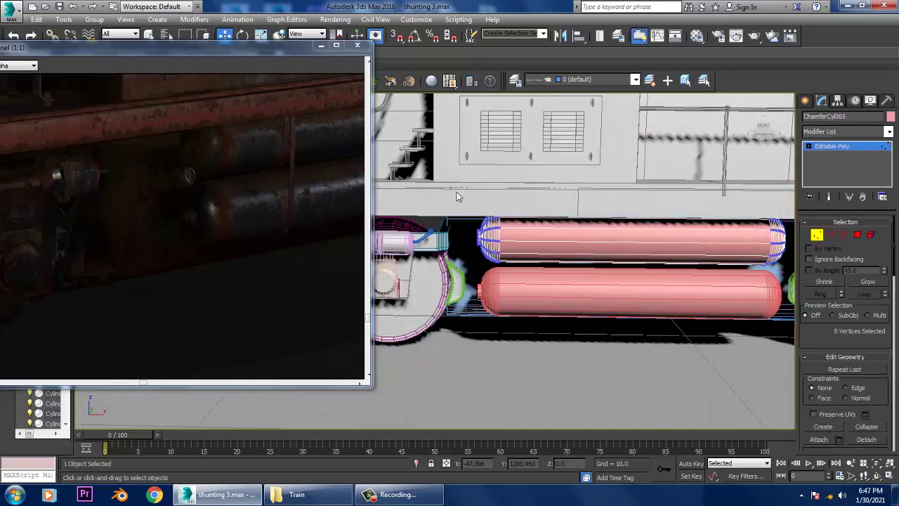
drag(562, 246, 592, 246)
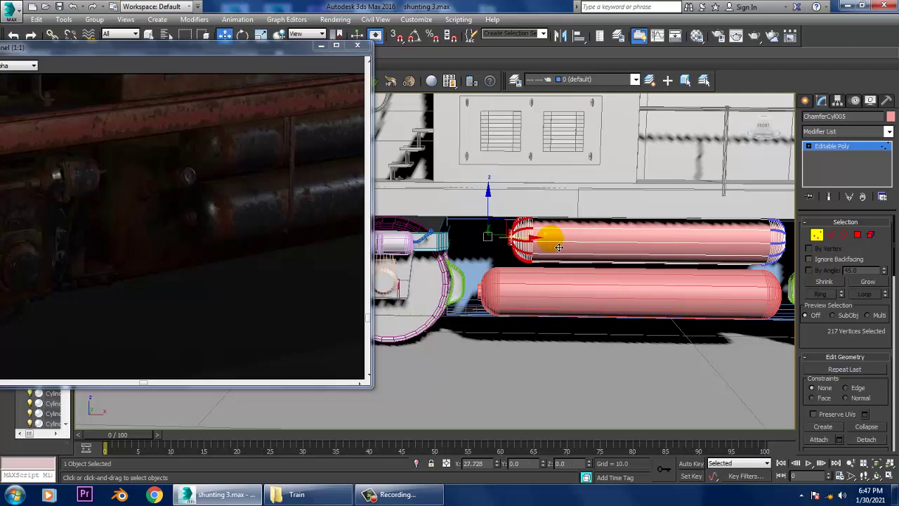
click(834, 153)
Step: Shorten the lower tank the same way by moving its left-end vertices right
click(531, 283)
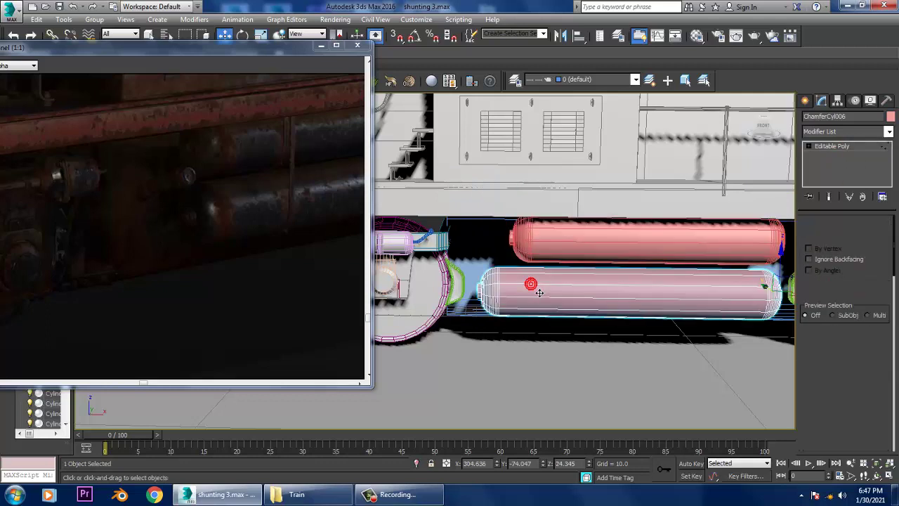
key(1)
mouse_move(453, 260)
mouse_down()
mouse_move(509, 319)
mouse_move(570, 296)
mouse_up()
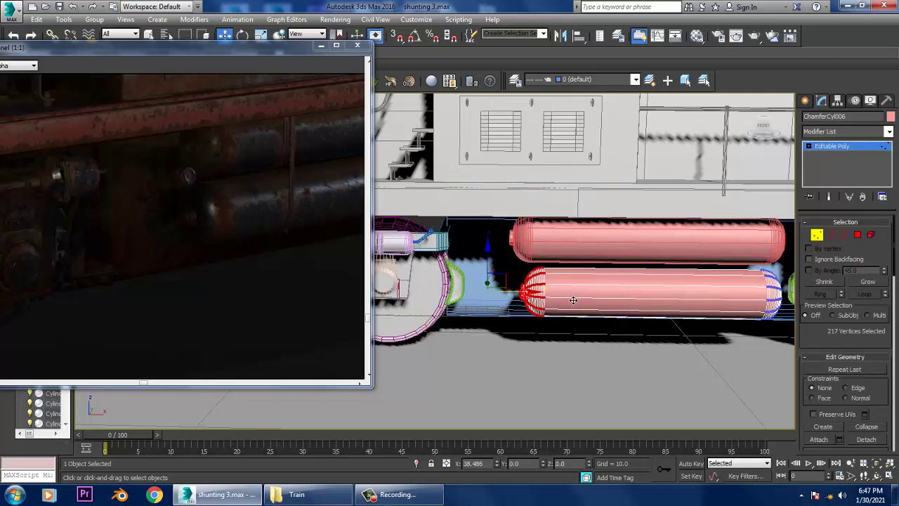
click(835, 152)
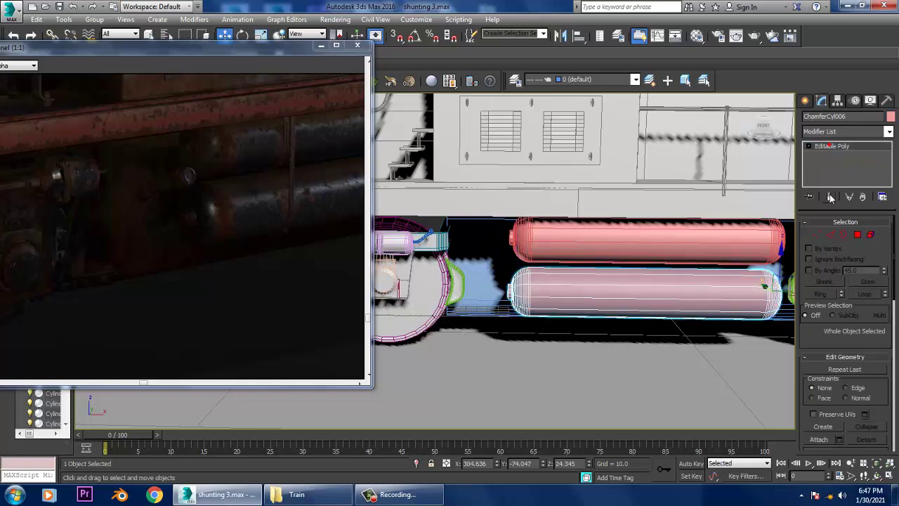
click(804, 100)
Step: Draw a small 18-sided cylinder (radius 6.167, height 4.213) between the bogie's pipe bend and the tanks
alt+middle_drag(770, 199, 773, 242)
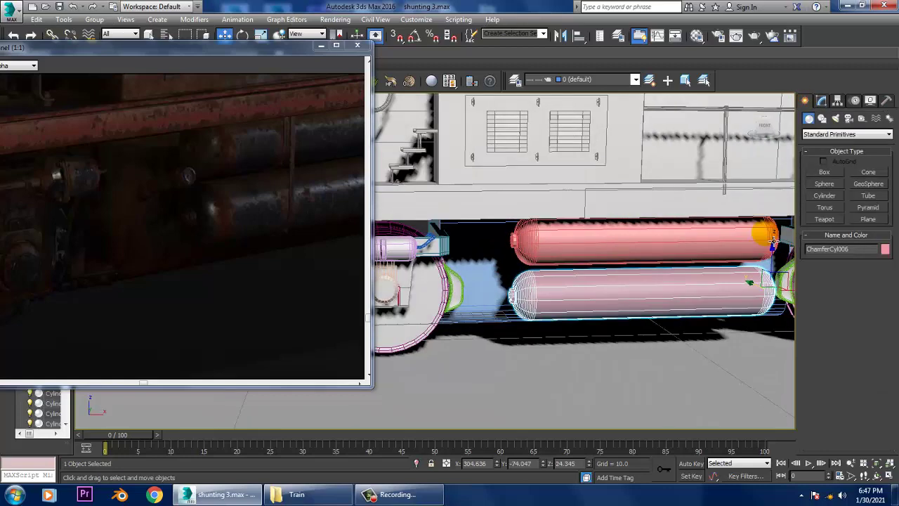
click(820, 195)
scroll(492, 245, up, 3)
scroll(492, 245, up, 3)
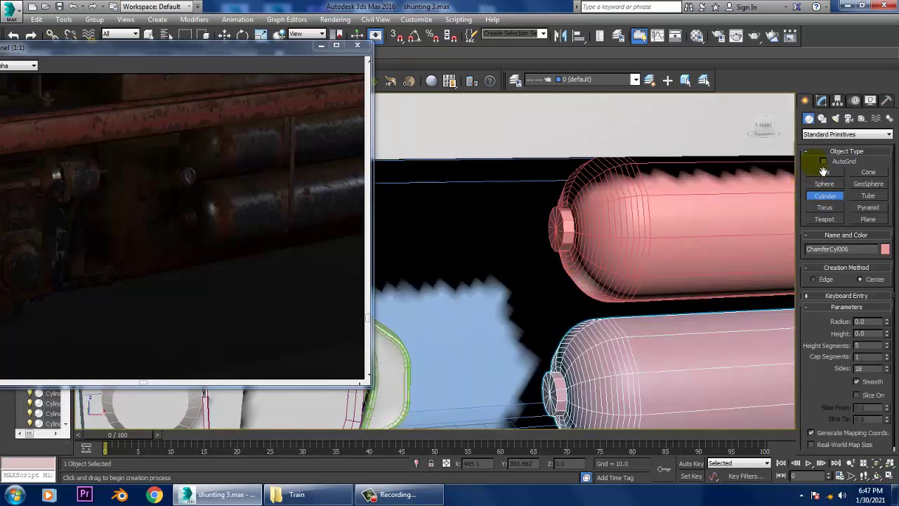
drag(497, 293, 509, 298)
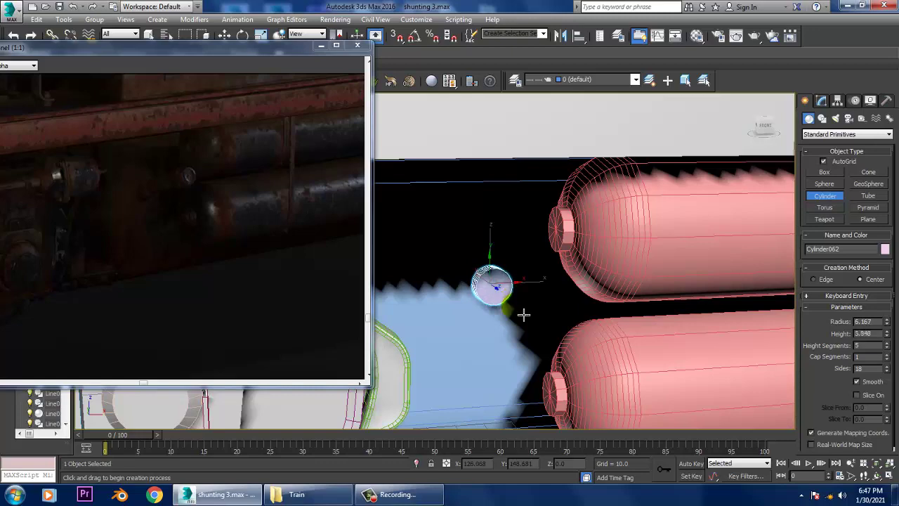
click(519, 311)
key(w)
alt+middle_drag(520, 311, 562, 295)
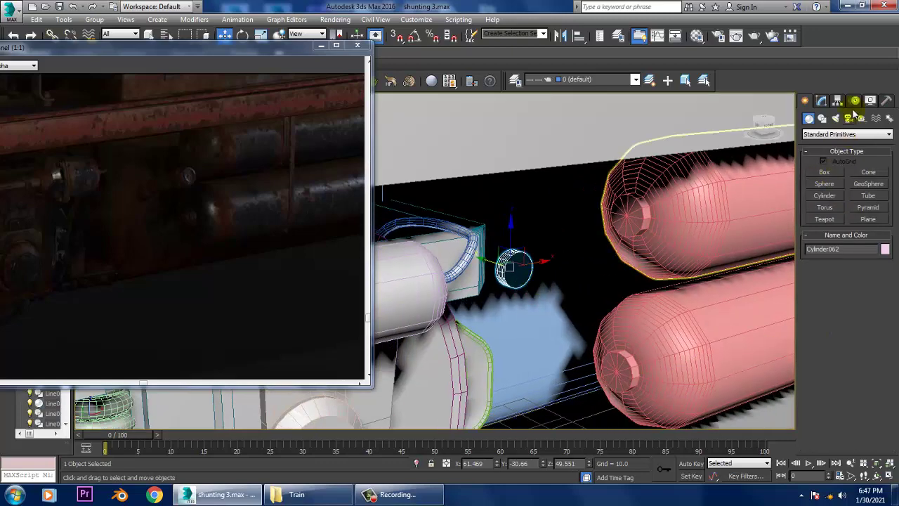
Step: Tilt the cylinder about -8.5°, slide it into position, and isolate it
click(822, 103)
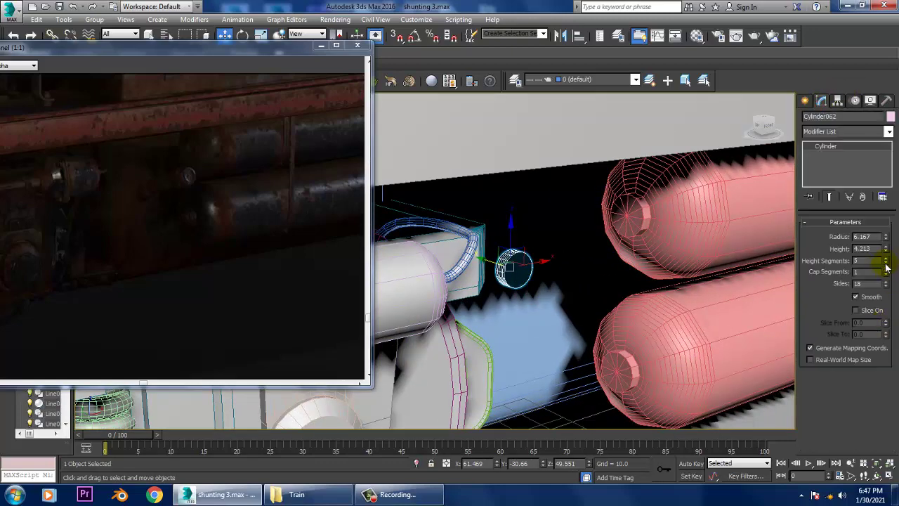
key(e)
drag(545, 265, 542, 254)
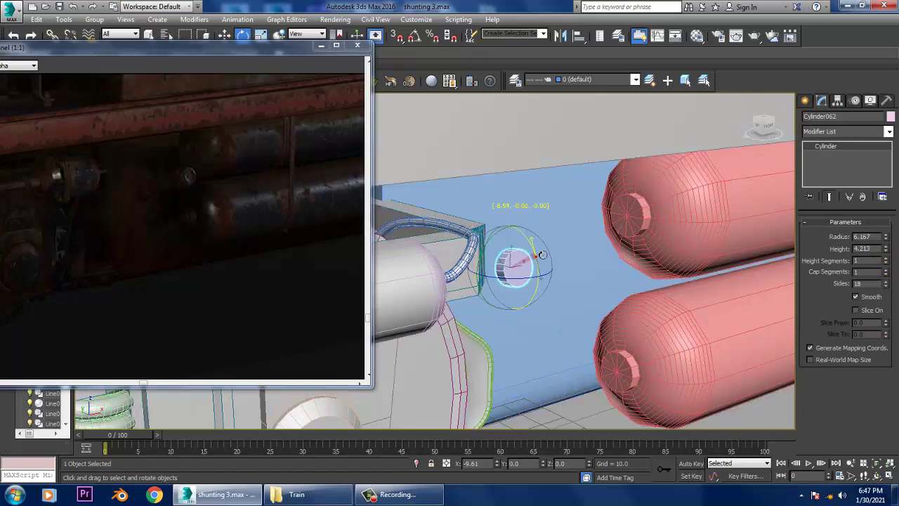
key(w)
alt+middle_drag(540, 251, 502, 273)
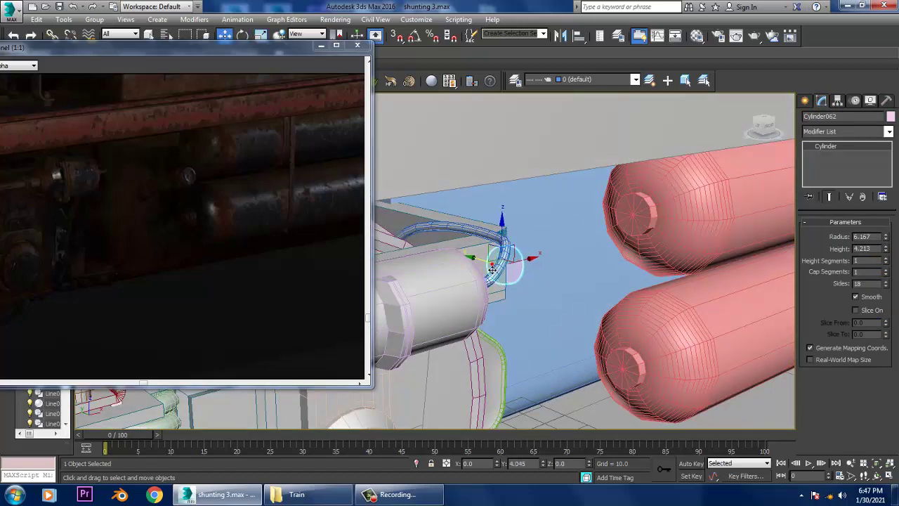
drag(493, 269, 501, 274)
key(alt+q)
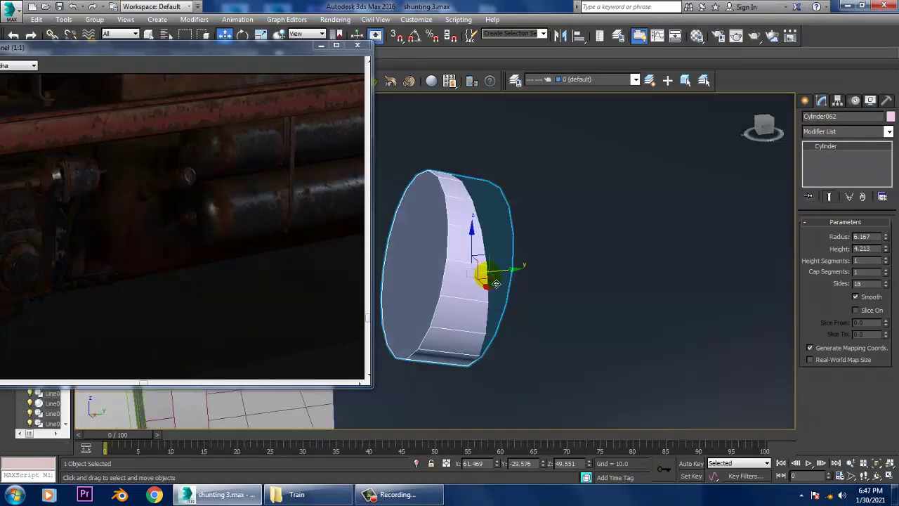
mouse_move(496, 283)
alt+middle_down()
mouse_move(494, 275)
mouse_move(609, 281)
alt+middle_up()
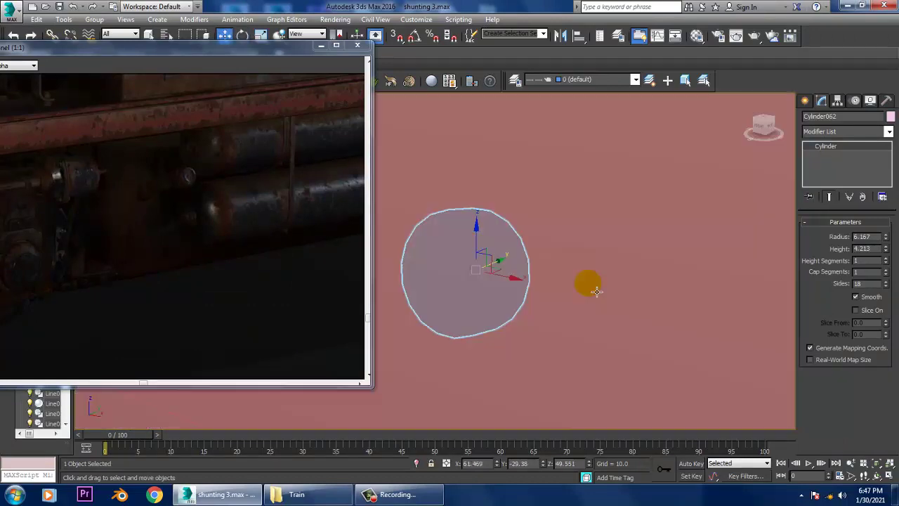
Step: Convert the cylinder to an Editable Poly and inset its end cap polygon
right_click(462, 240)
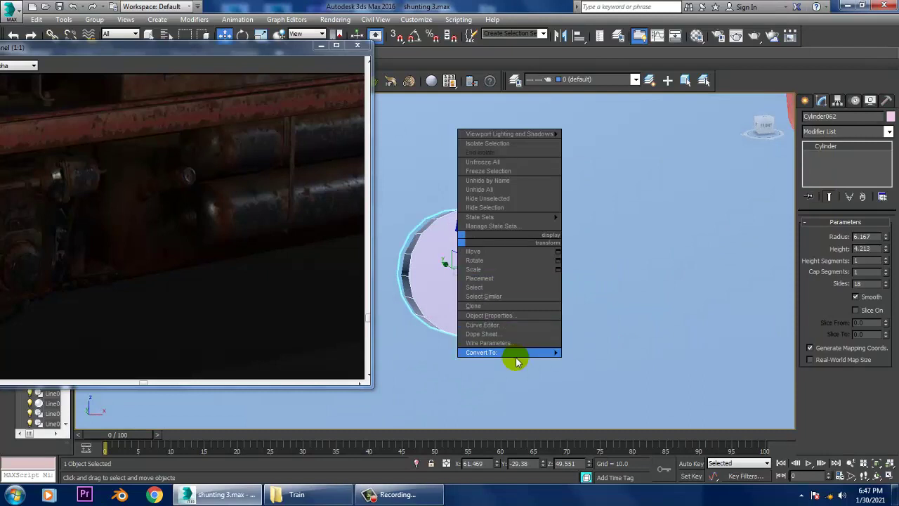
click(605, 364)
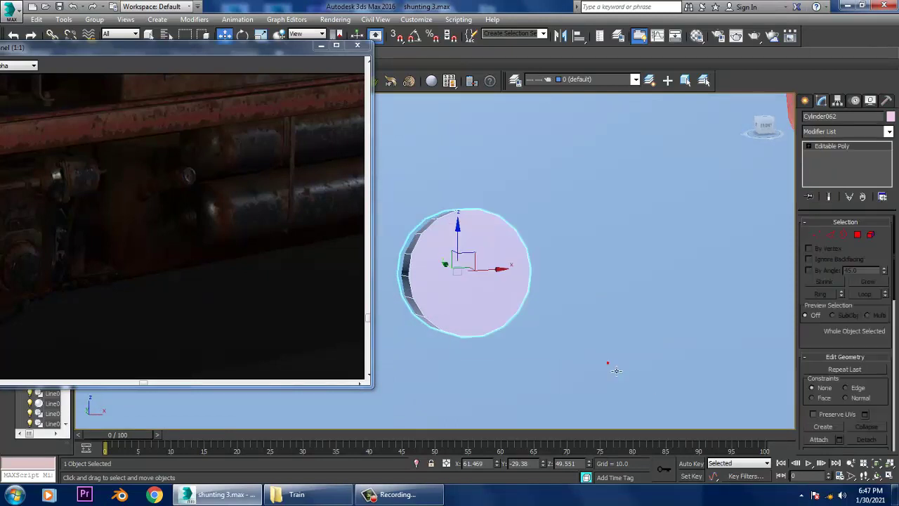
key(4)
click(502, 327)
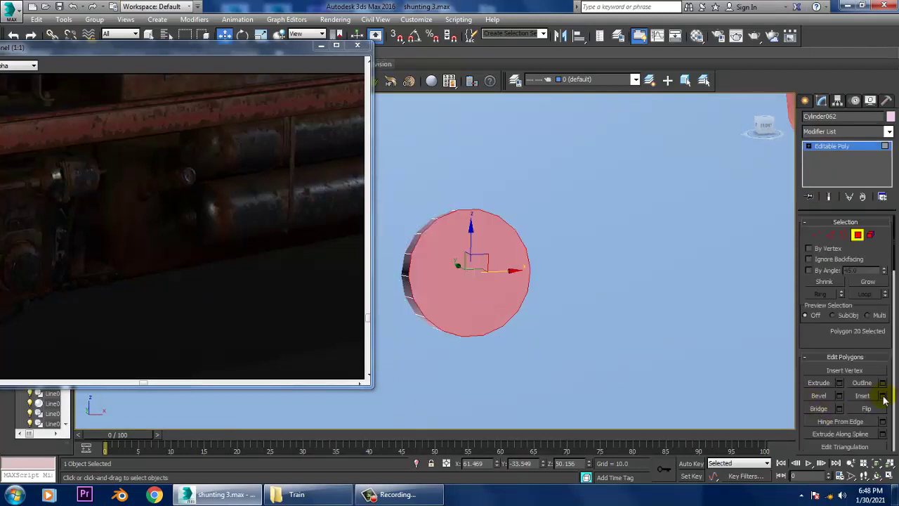
click(883, 396)
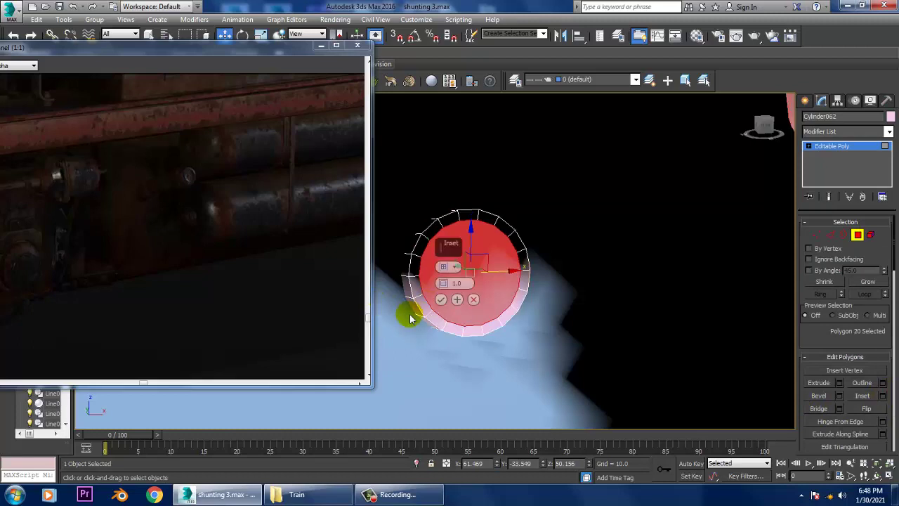
click(440, 299)
Step: Extrude the inset cap by 38.218 into a long rod reaching toward the tanks
alt+middle_drag(447, 305, 519, 302)
click(839, 383)
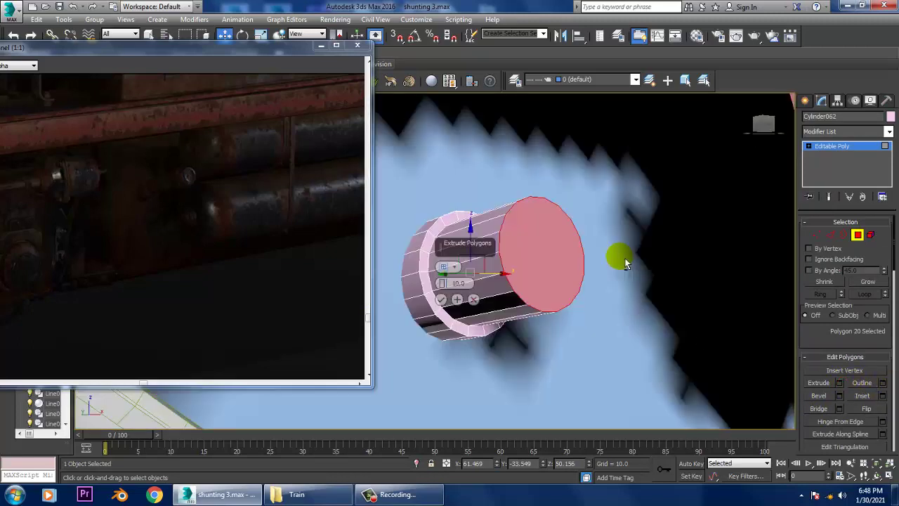
drag(444, 282, 437, 163)
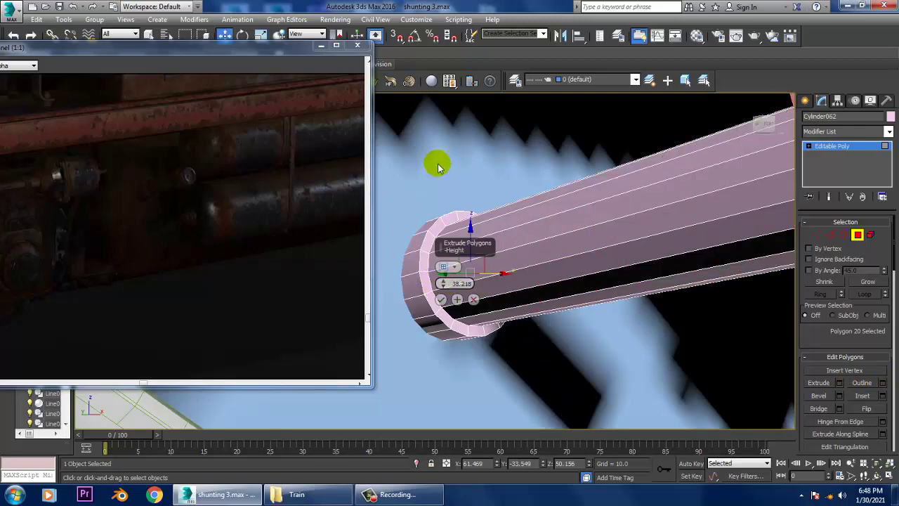
click(440, 299)
alt+middle_drag(620, 283, 625, 303)
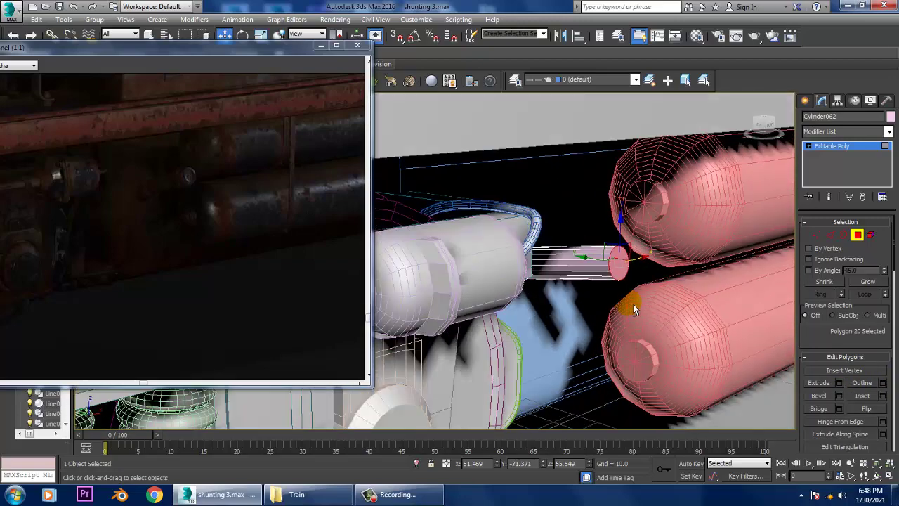
scroll(624, 295, up, 2)
scroll(619, 278, up, 2)
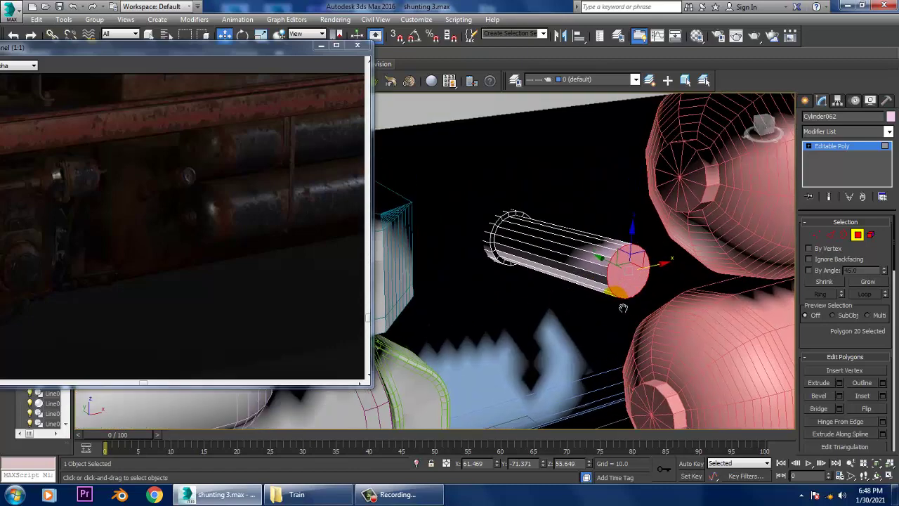
scroll(620, 285, up, 2)
Step: Move the reference footage window aside and expand the Modeling ribbon, cancelling Swift Loop
click(860, 146)
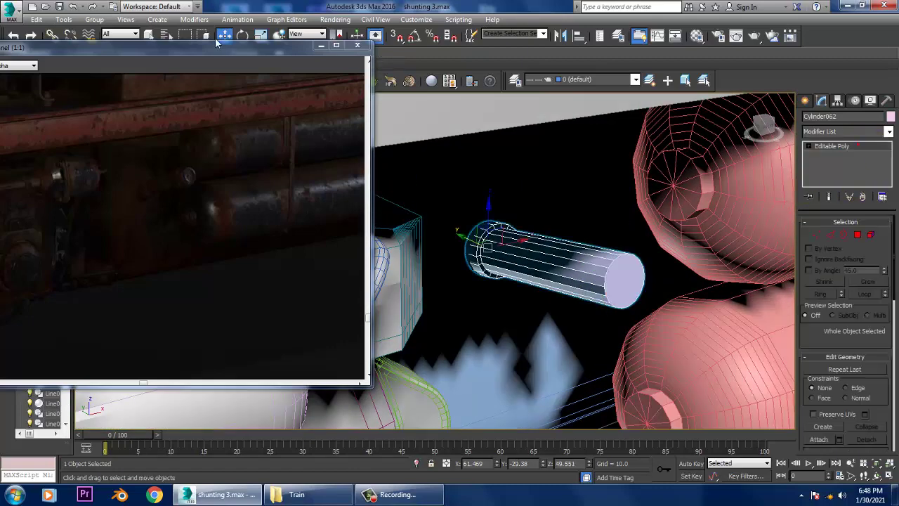
drag(270, 55, 200, 107)
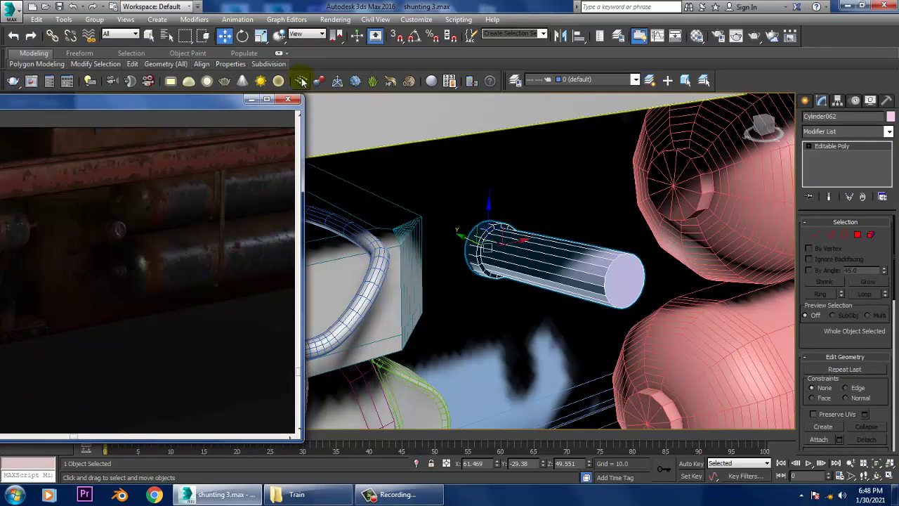
click(28, 55)
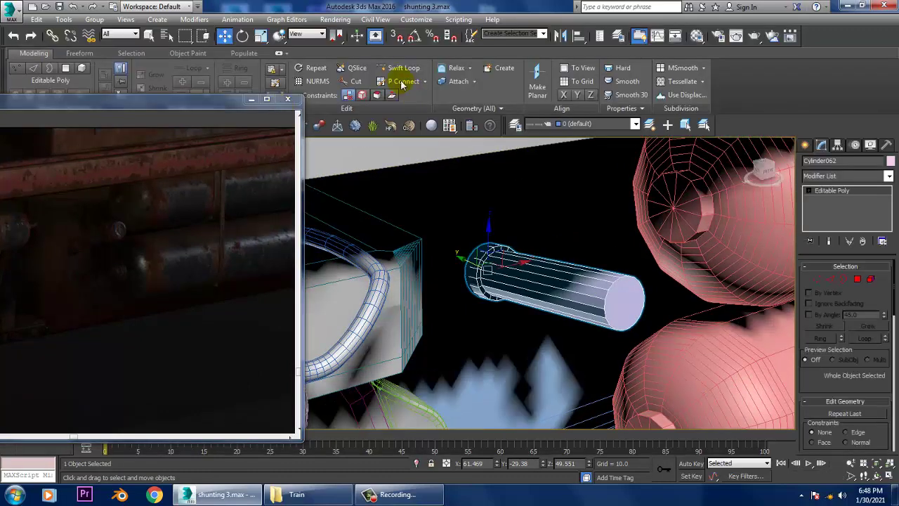
click(394, 67)
scroll(583, 267, up, 3)
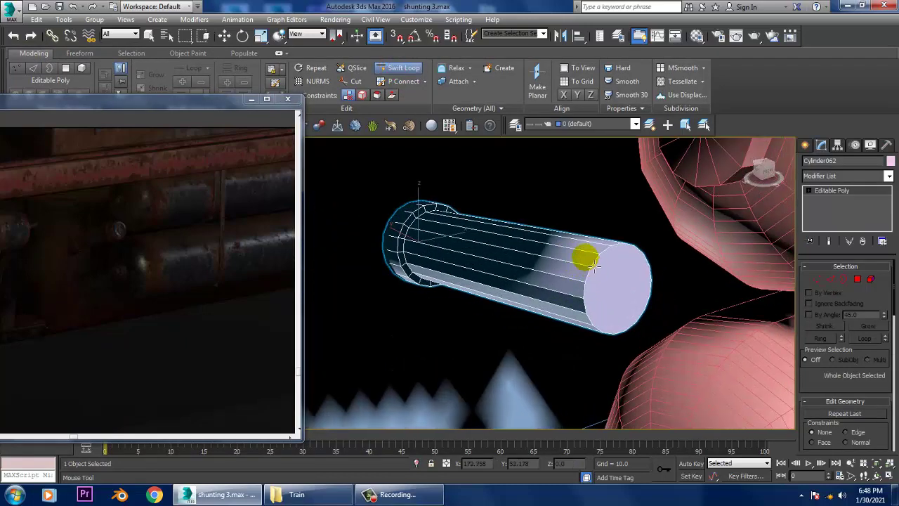
right_click(575, 267)
Step: Select the ring of edges around the pipe's far end in Edge mode
alt+middle_drag(575, 268, 798, 270)
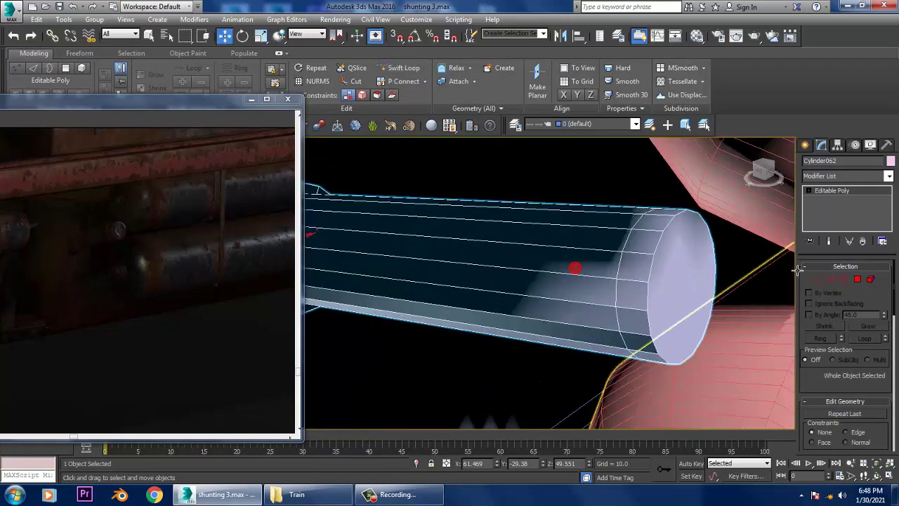
click(828, 284)
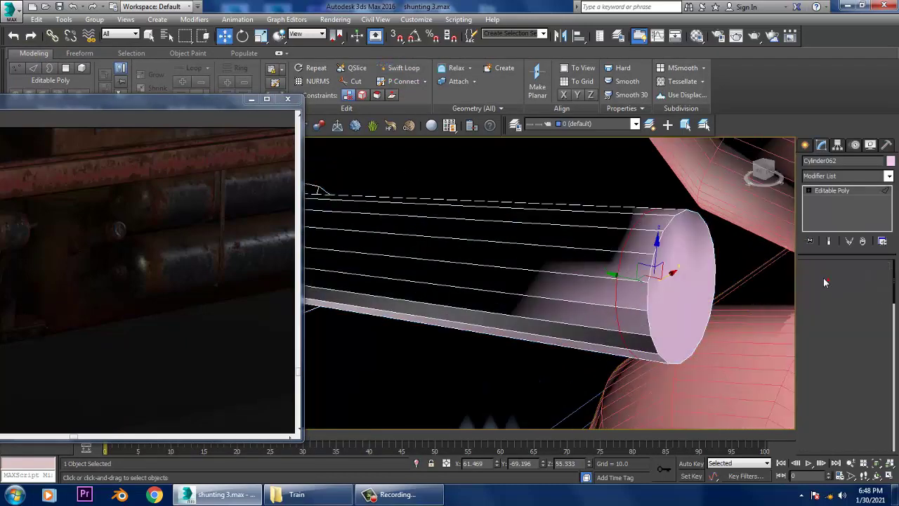
key(2)
click(643, 256)
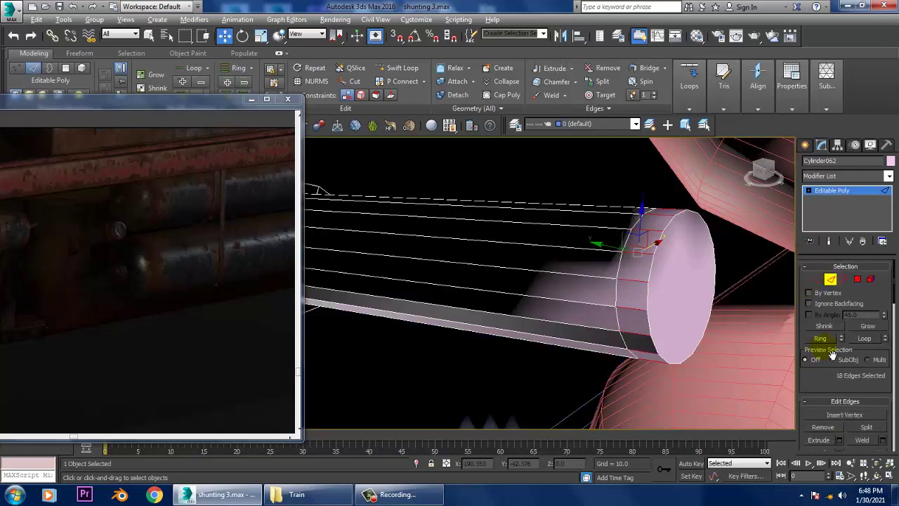
Step: Extrude the pipe's end polygons by Local Normal 1.327 to form a thin collar
ctrl+click(858, 279)
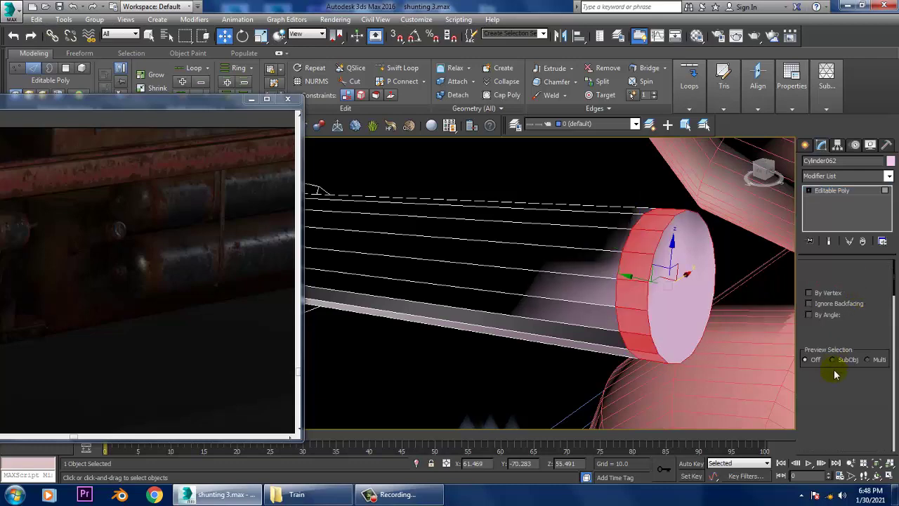
click(839, 427)
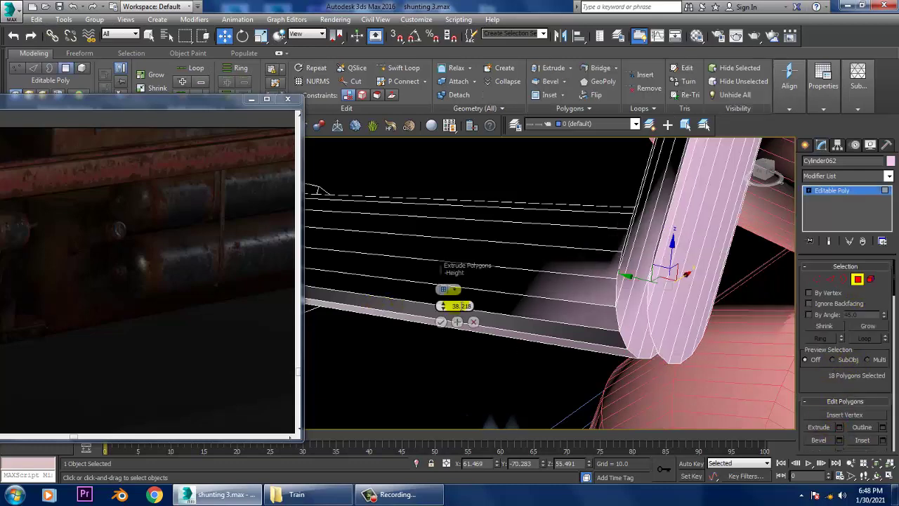
click(449, 289)
click(468, 311)
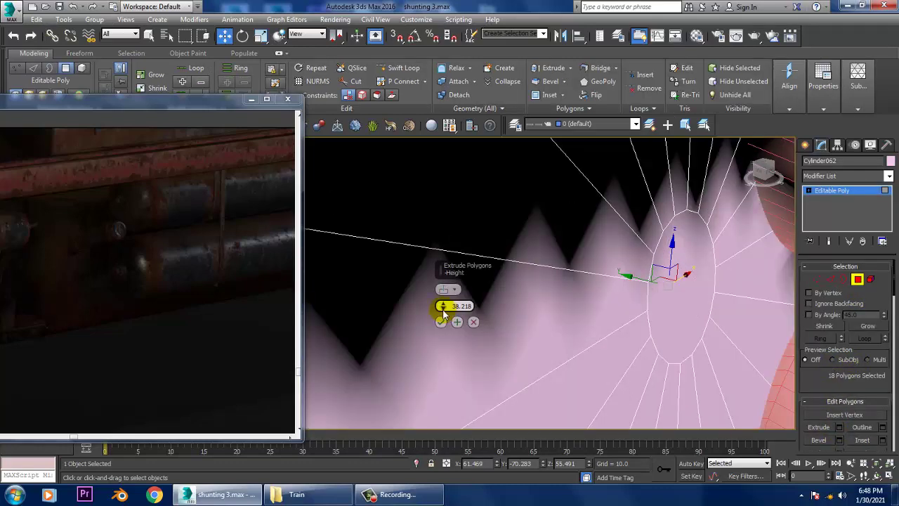
mouse_move(457, 351)
mouse_down()
mouse_move(476, 472)
mouse_move(450, 421)
mouse_up()
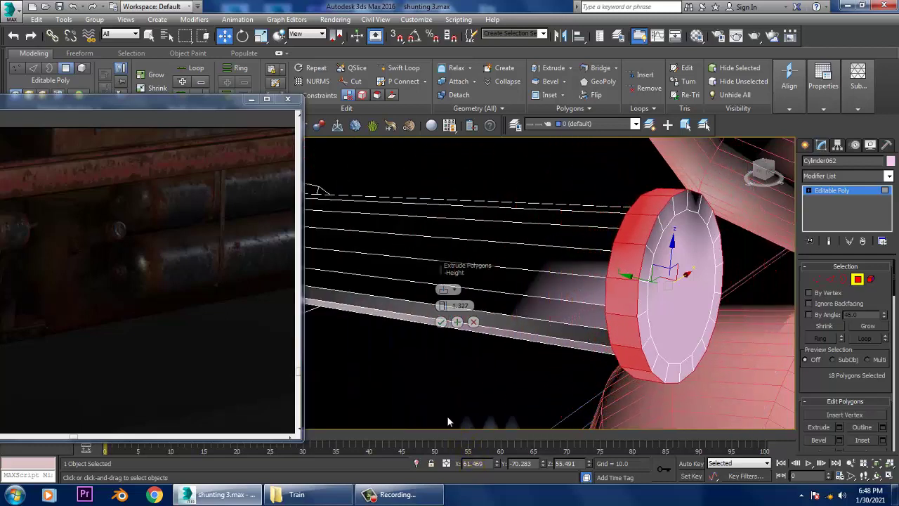
click(441, 321)
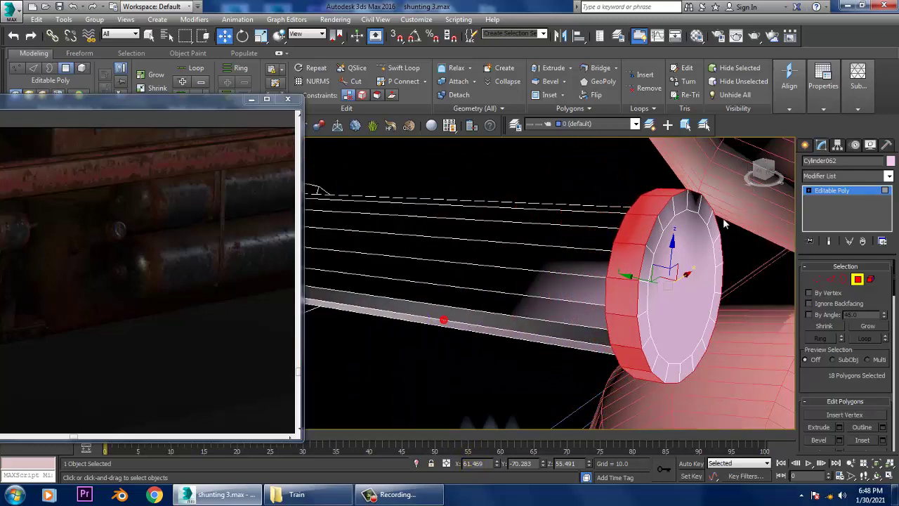
Step: Exit sub-object mode, zoom out, and check the reference footage window
click(816, 191)
scroll(547, 274, down, 5)
scroll(555, 272, down, 3)
scroll(565, 271, down, 3)
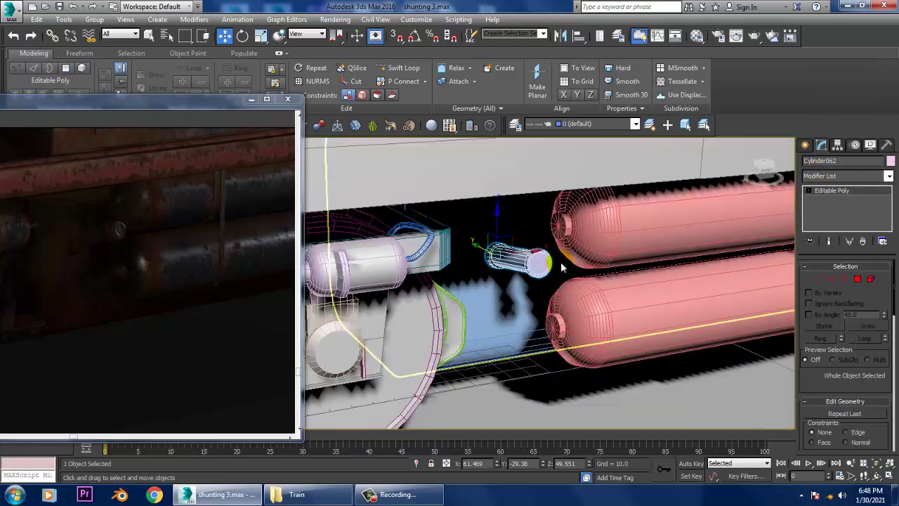
click(125, 225)
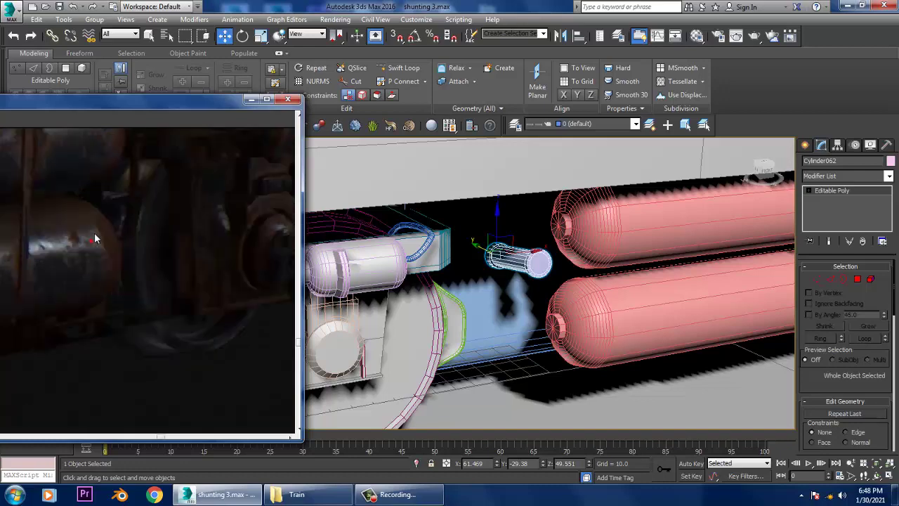
click(538, 318)
Step: Bring the bogie end into view and select the three brake-rod pieces beside the wheel
scroll(538, 318, down, 3)
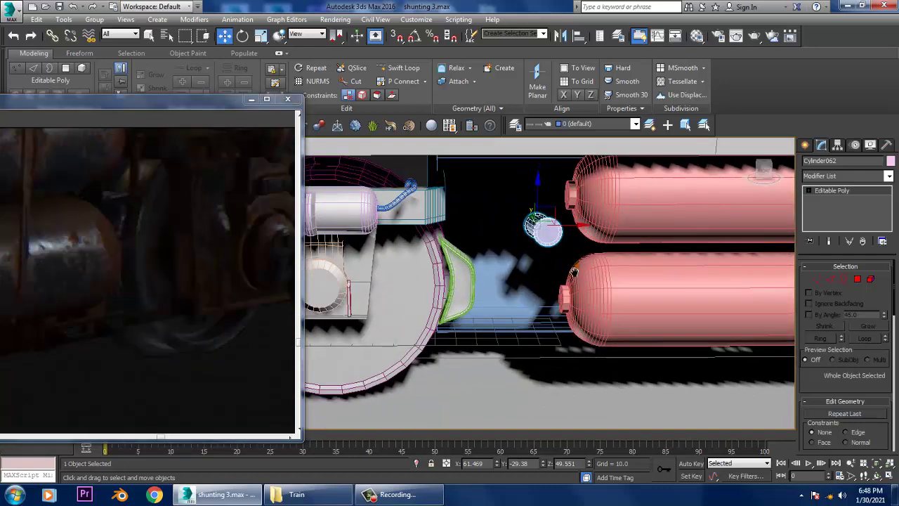
mouse_move(539, 318)
alt+middle_down()
mouse_move(576, 301)
mouse_move(593, 307)
alt+middle_up()
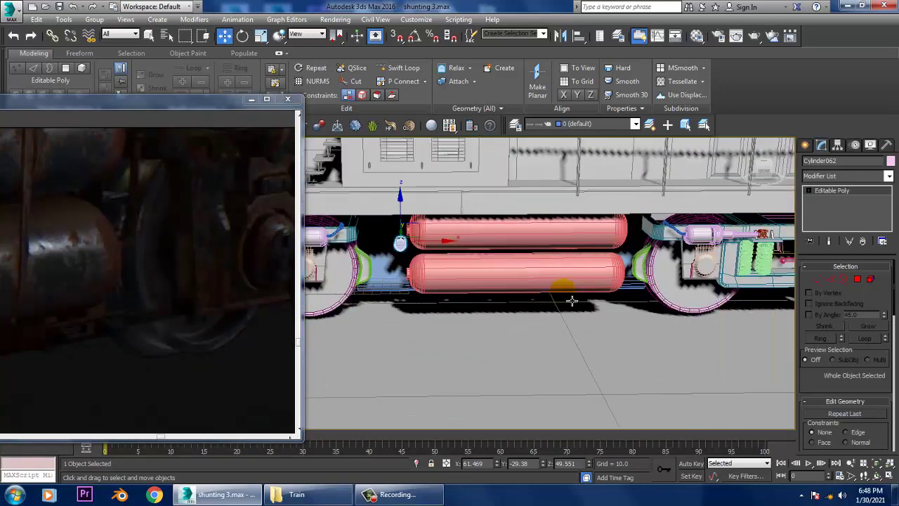
scroll(618, 295, up, 2)
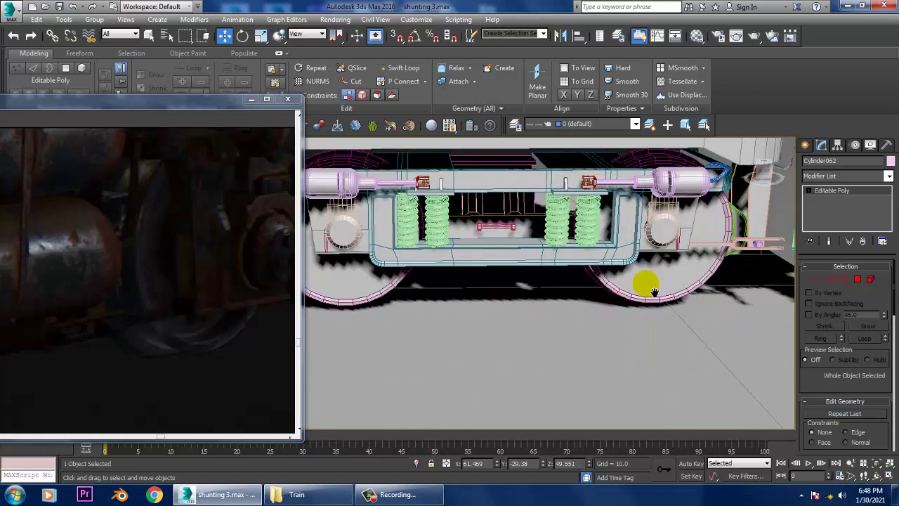
scroll(660, 270, up, 1)
scroll(682, 260, up, 1)
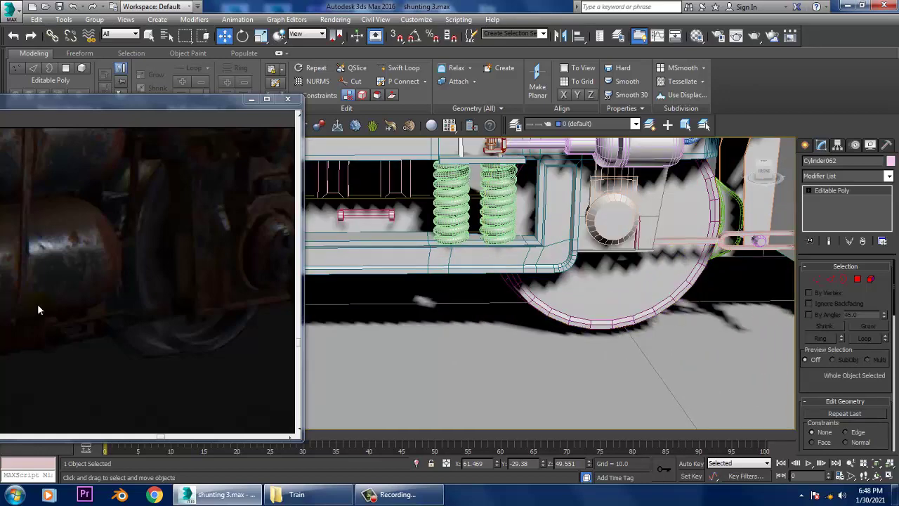
click(191, 267)
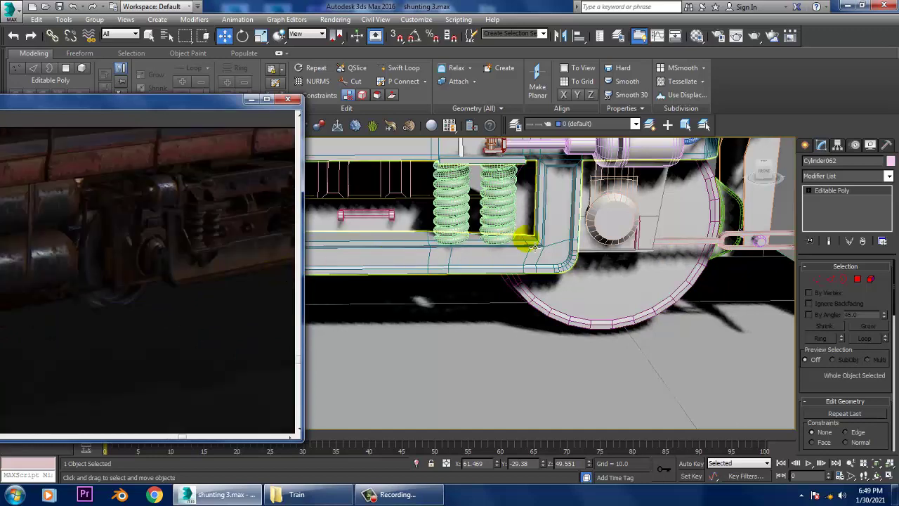
mouse_move(522, 234)
middle_down()
mouse_move(412, 276)
mouse_move(478, 265)
mouse_move(527, 298)
mouse_move(562, 281)
mouse_move(673, 260)
mouse_move(563, 294)
middle_up()
scroll(527, 300, down, 5)
scroll(562, 281, up, 4)
scroll(672, 260, down, 4)
scroll(563, 293, up, 5)
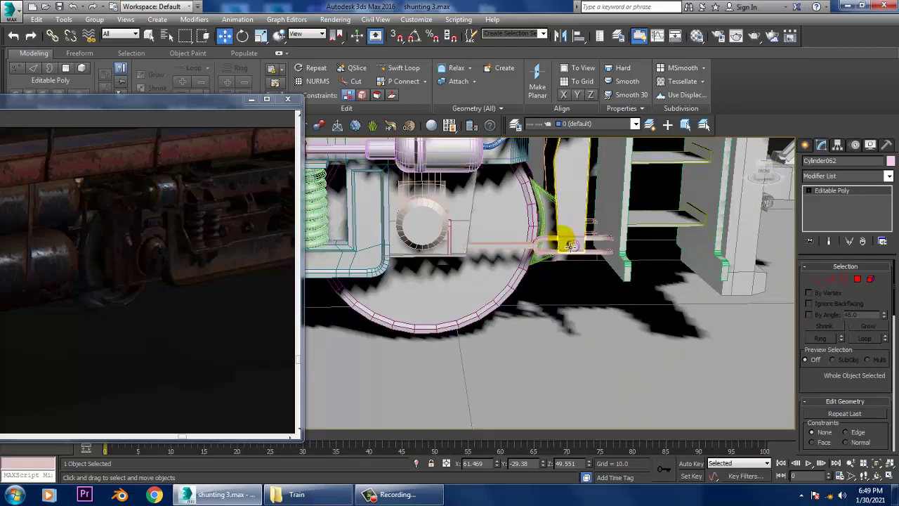
click(562, 239)
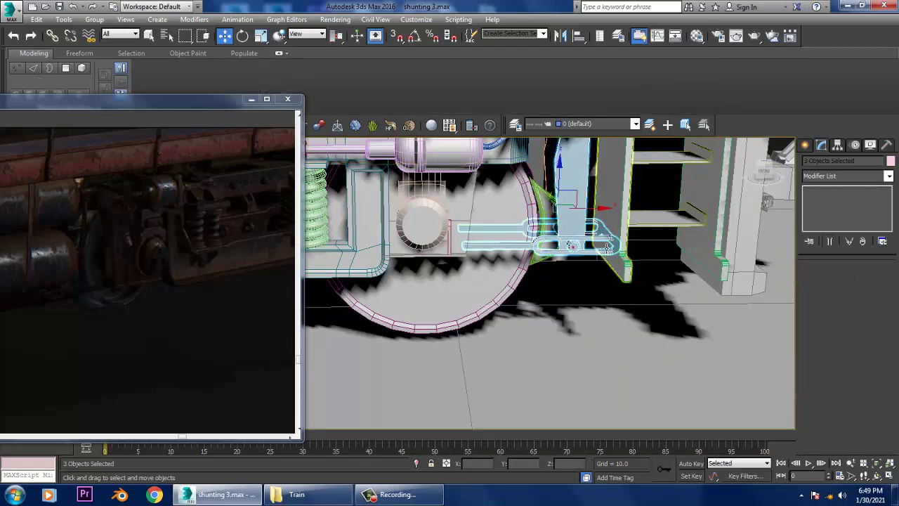
Step: Clone the three brake rods as a copy and move it to the wheel by the red tanks
middle_drag(517, 244, 582, 247)
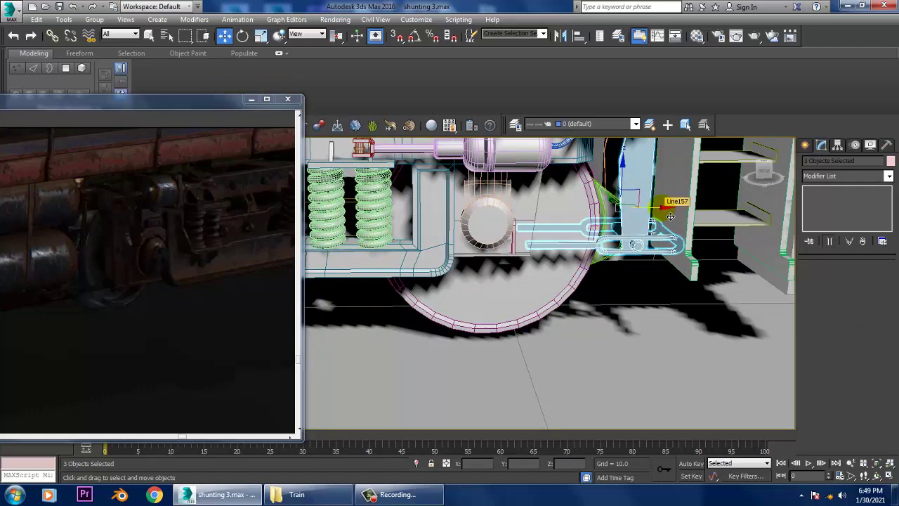
shift+drag(670, 217, 299, 242)
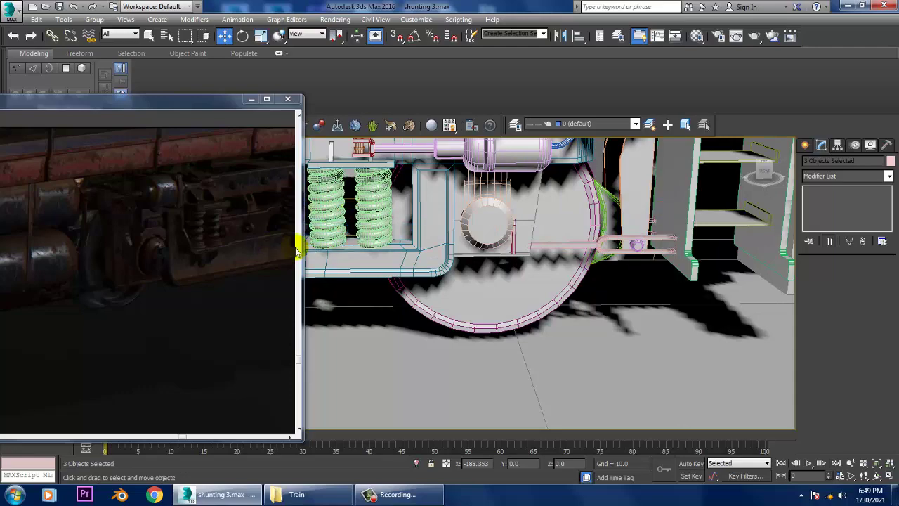
scroll(582, 251, down, 2)
scroll(676, 257, down, 2)
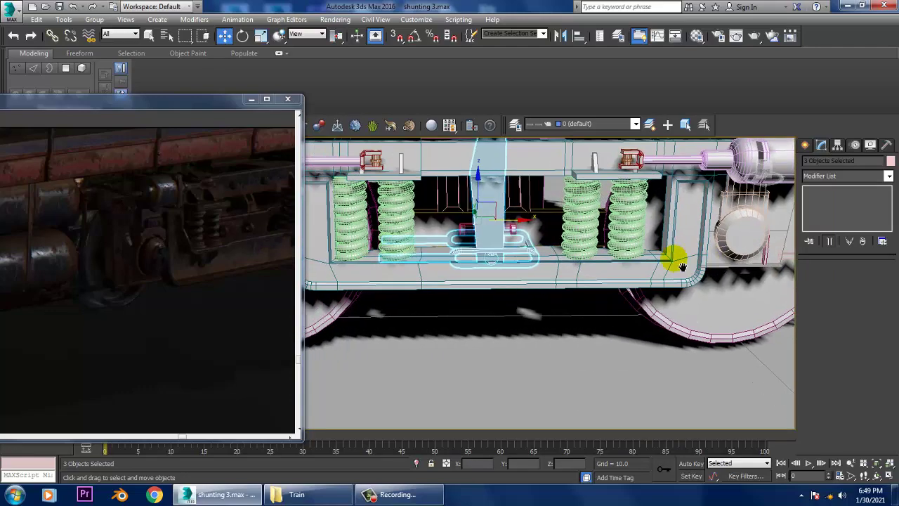
scroll(590, 253, down, 2)
scroll(628, 290, down, 2)
scroll(660, 286, down, 1)
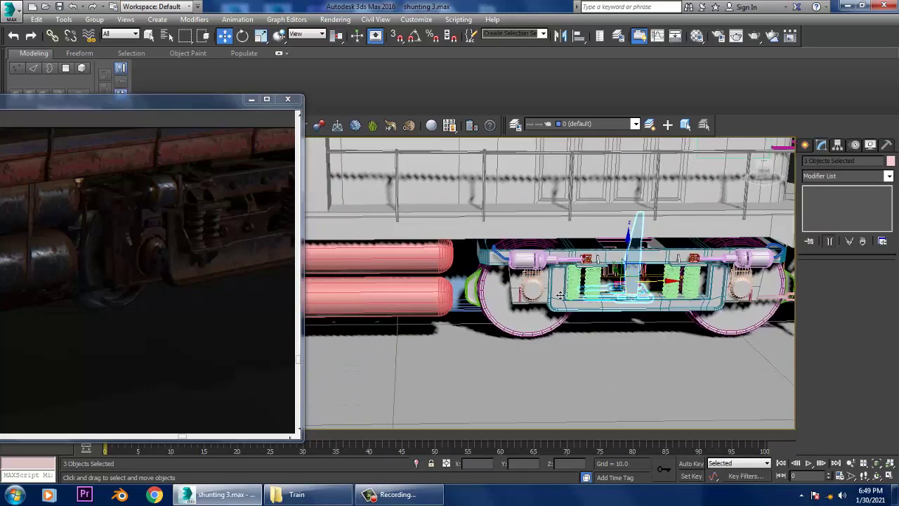
drag(560, 294, 398, 294)
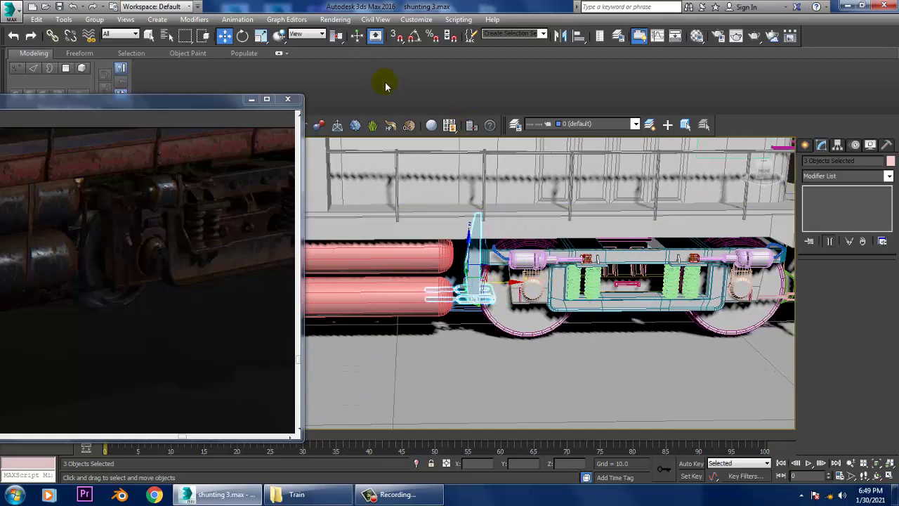
Step: Mirror the copied brake rods across the X axis
click(561, 37)
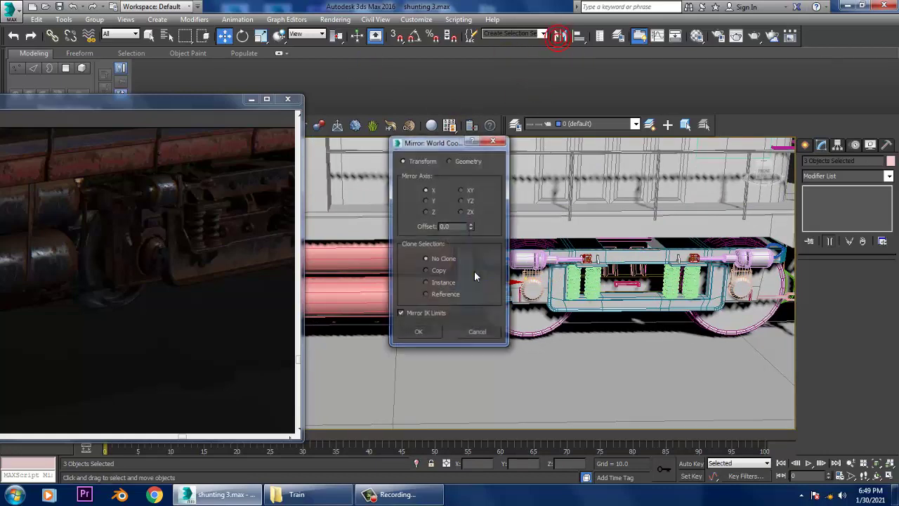
click(426, 333)
middle_drag(517, 287, 530, 266)
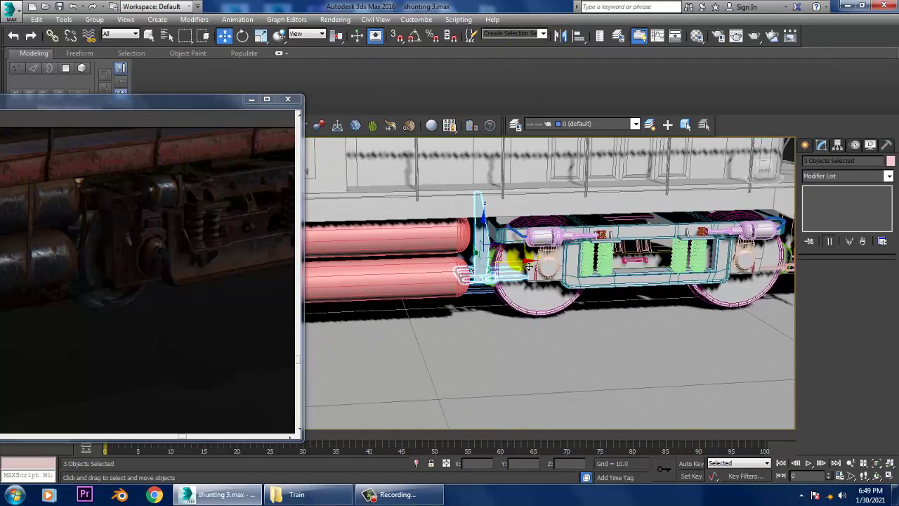
scroll(511, 277, up, 3)
scroll(507, 260, up, 3)
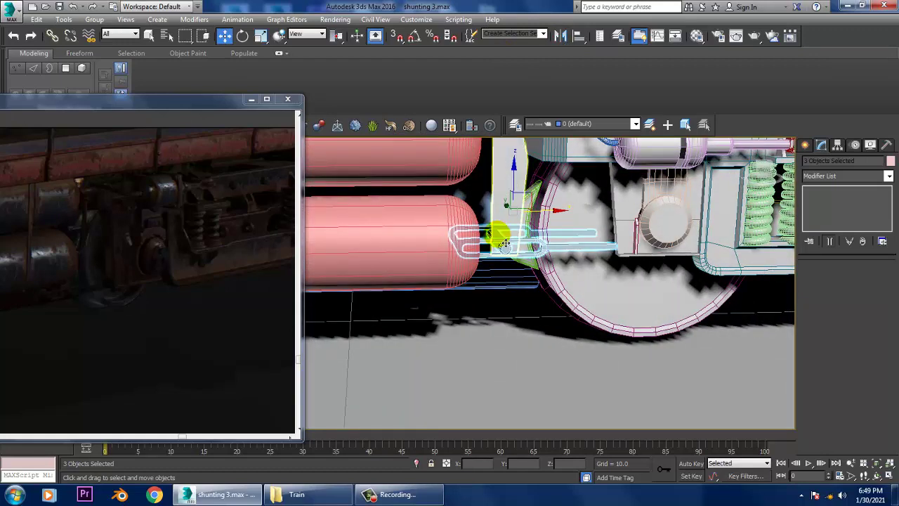
scroll(496, 230, up, 3)
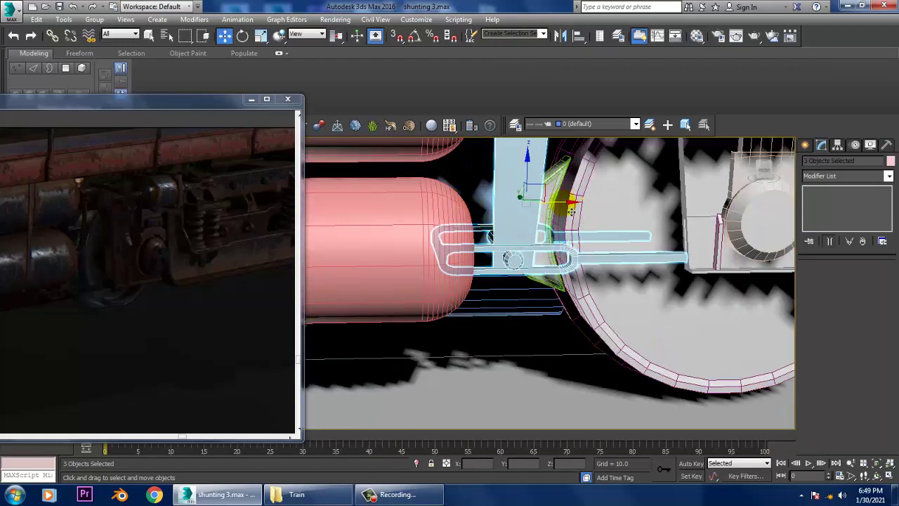
Step: Nudge the mirrored rods right against the wheel and slightly lower, then deselect them
drag(570, 207, 592, 211)
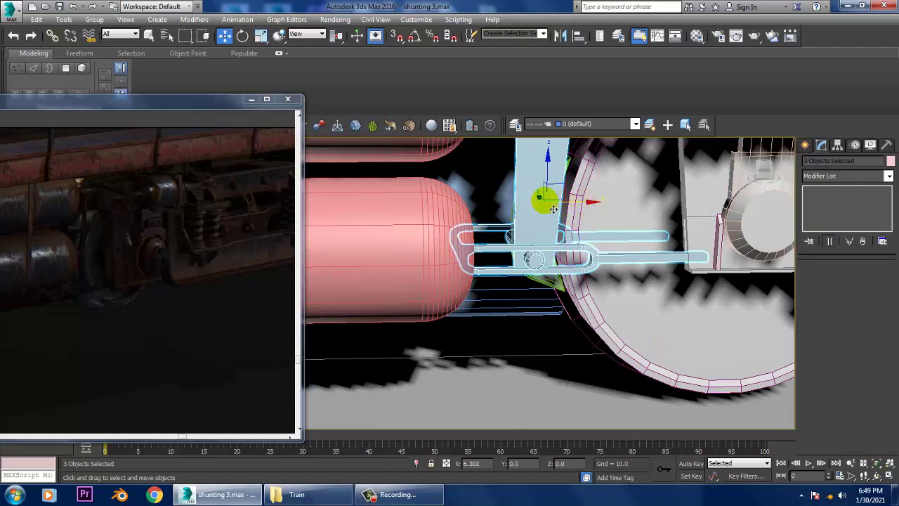
scroll(553, 209, down, 2)
scroll(544, 182, down, 2)
drag(550, 162, 554, 167)
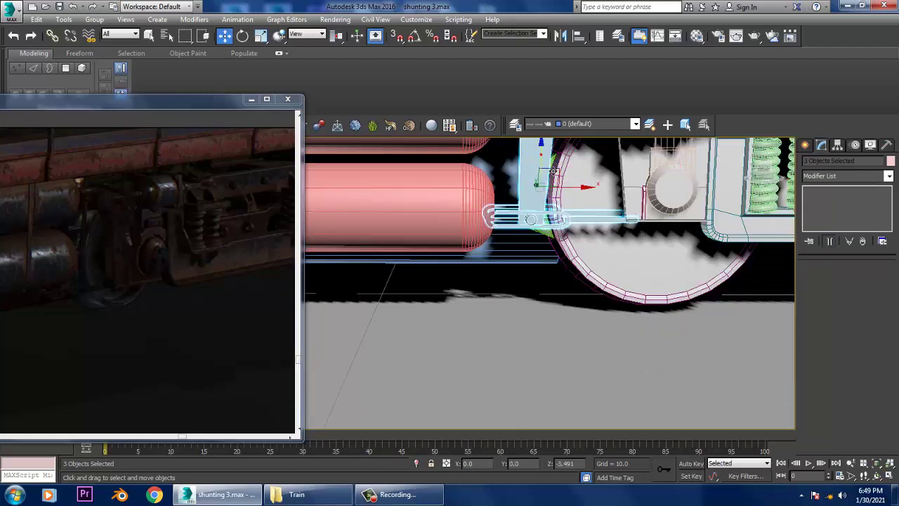
scroll(554, 167, down, 2)
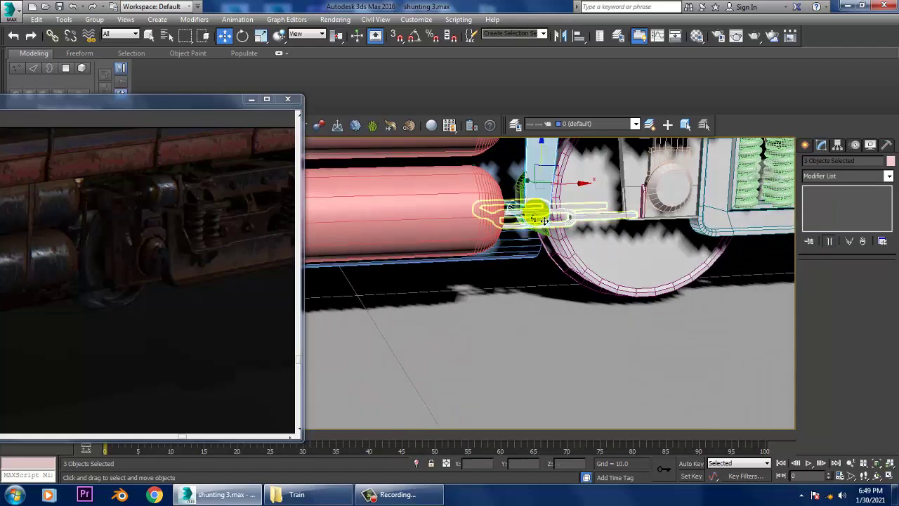
scroll(540, 204, down, 2)
scroll(536, 218, down, 2)
scroll(532, 229, down, 2)
scroll(531, 230, up, 2)
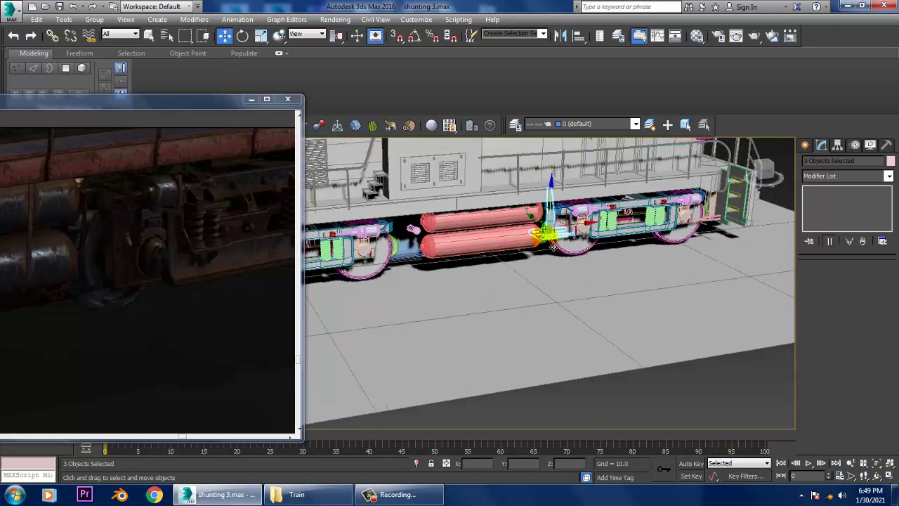
click(776, 204)
scroll(601, 243, up, 1)
scroll(601, 244, up, 2)
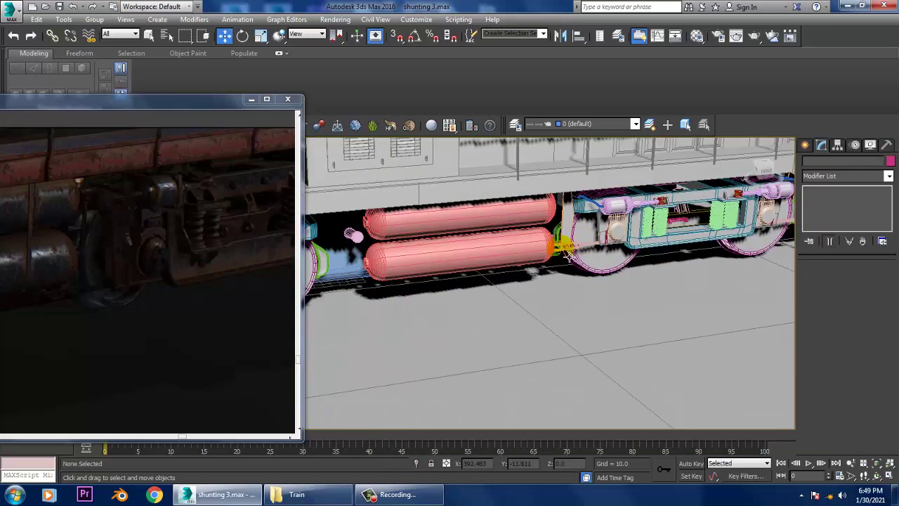
middle_drag(561, 240, 582, 245)
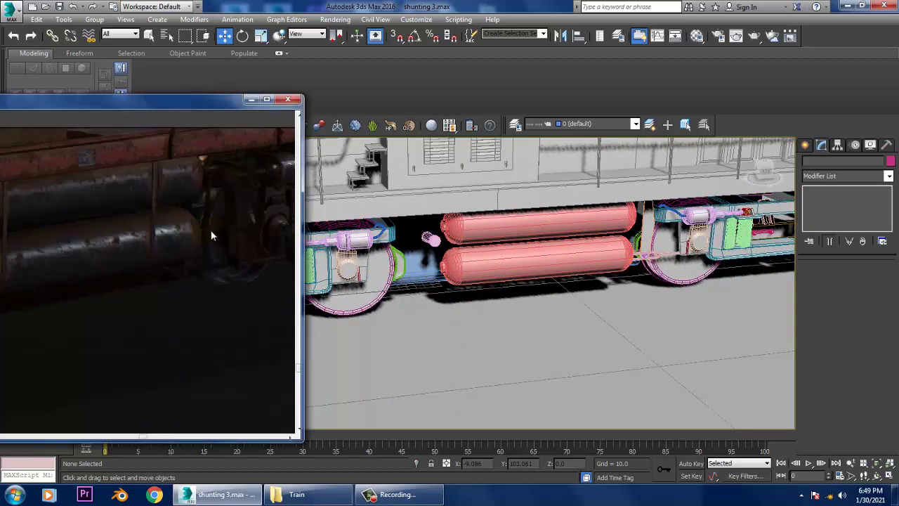
Step: Maximize the Left side wireframe view and pan it toward the wheel
click(585, 284)
key(alt+w)
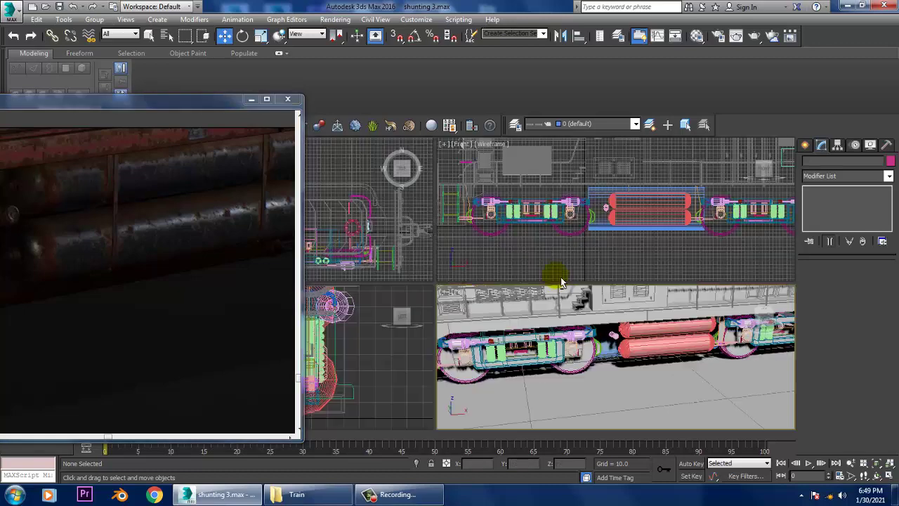
click(359, 361)
key(alt+w)
middle_drag(569, 249, 580, 274)
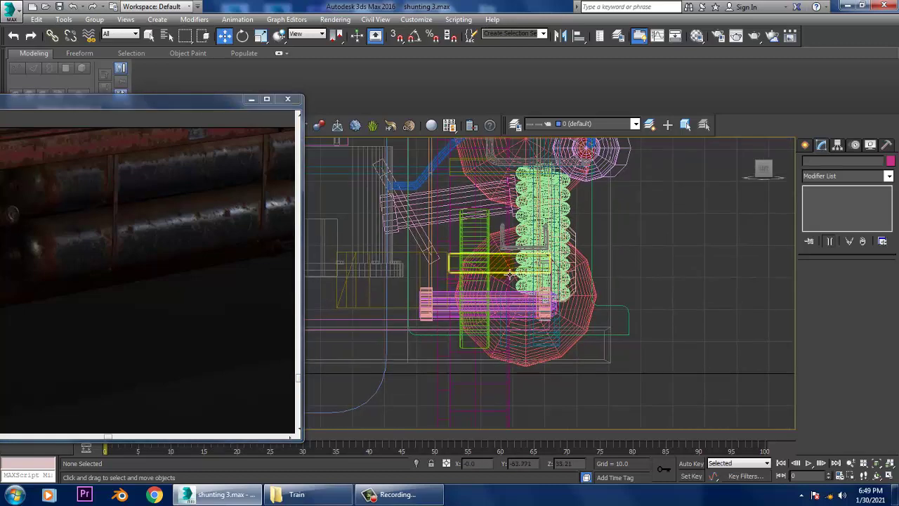
Step: Draw Line202 from above the wheel down around its lower right edge to the bottom
click(805, 144)
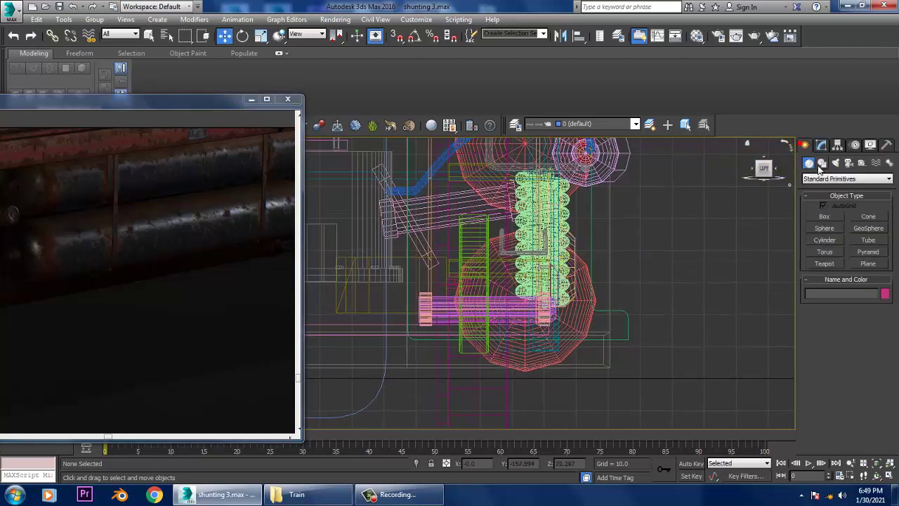
click(821, 163)
click(826, 225)
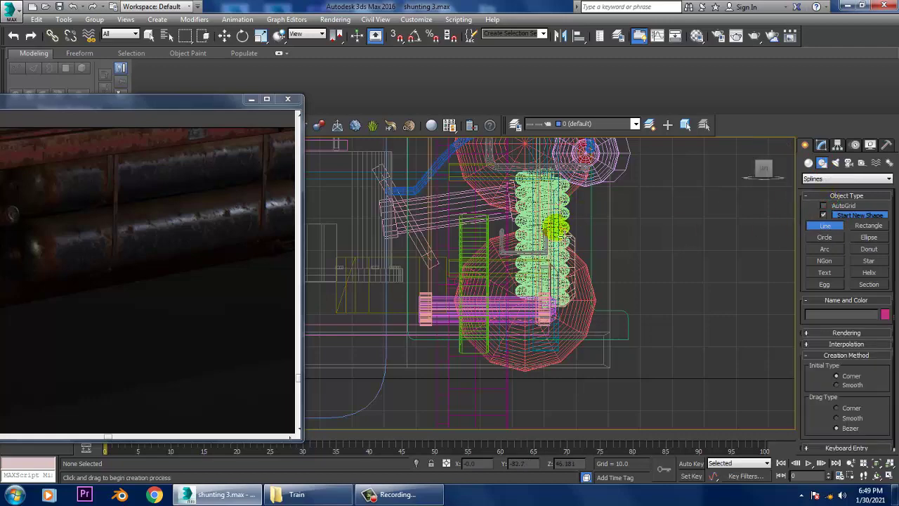
scroll(558, 233, up, 2)
scroll(576, 228, up, 2)
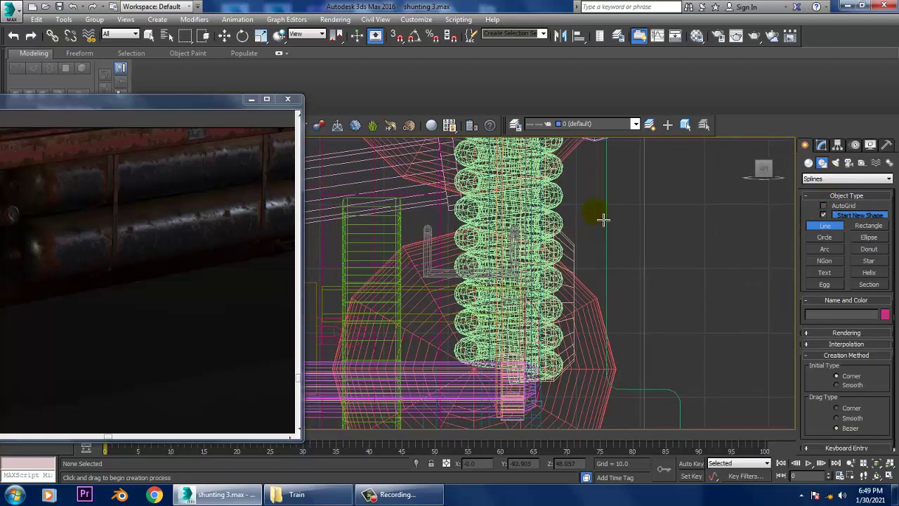
click(590, 185)
click(615, 368)
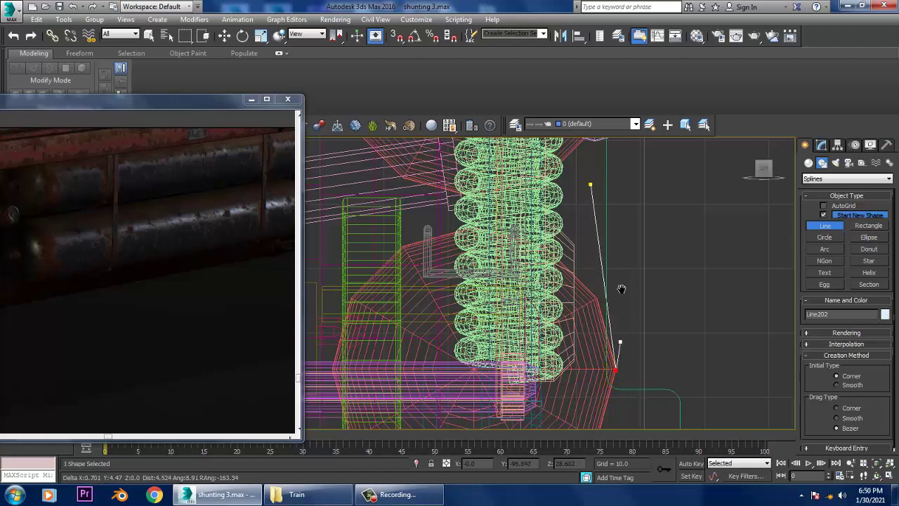
middle_drag(620, 288, 613, 172)
click(586, 325)
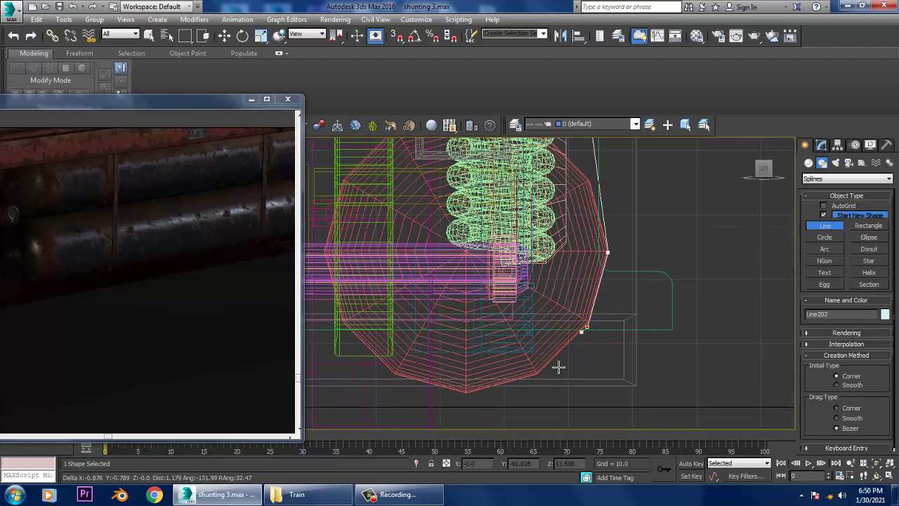
click(500, 385)
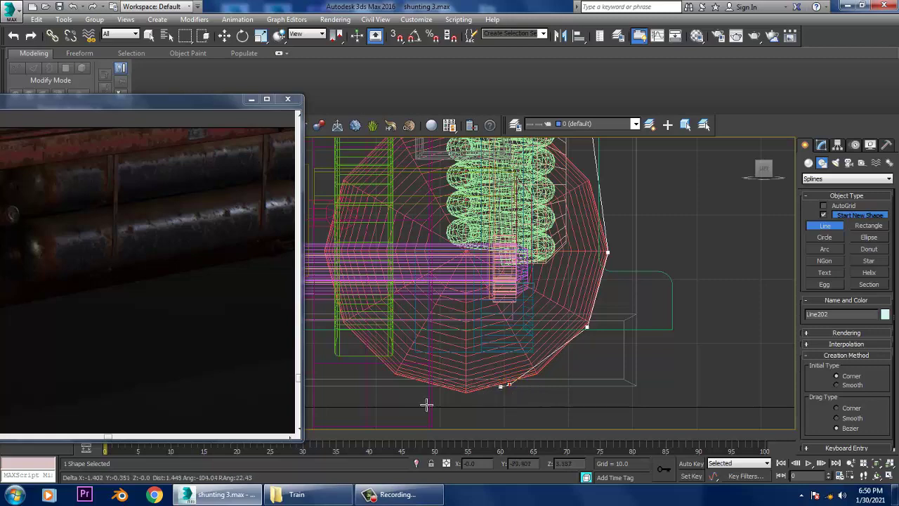
click(428, 386)
right_click(433, 387)
Step: Fillet Line202's corner vertices to follow the wheel rim, then restore the Perspective view
middle_drag(613, 289, 618, 306)
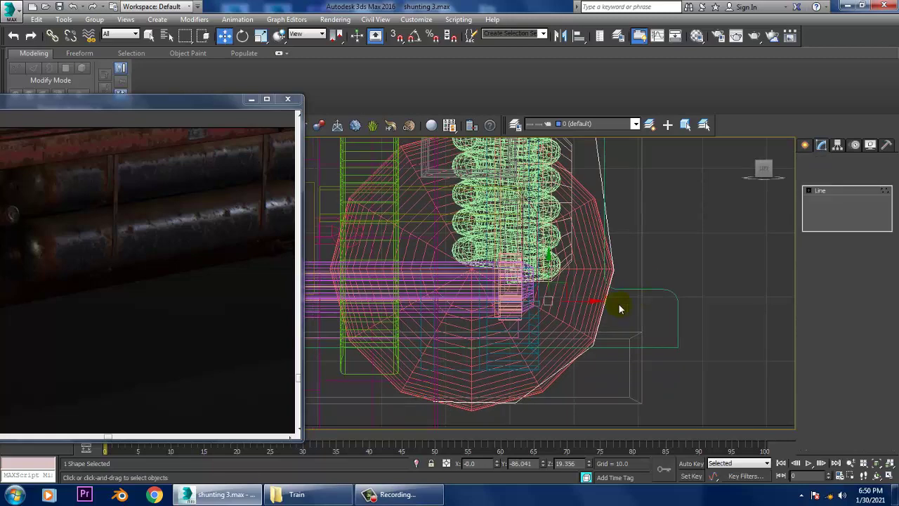
key(1)
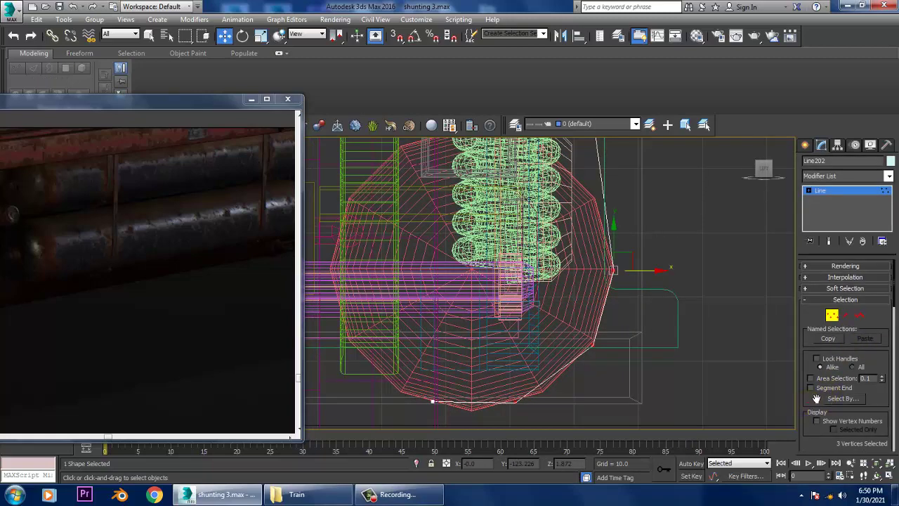
scroll(814, 396, down, 5)
scroll(818, 380, down, 5)
scroll(832, 328, down, 3)
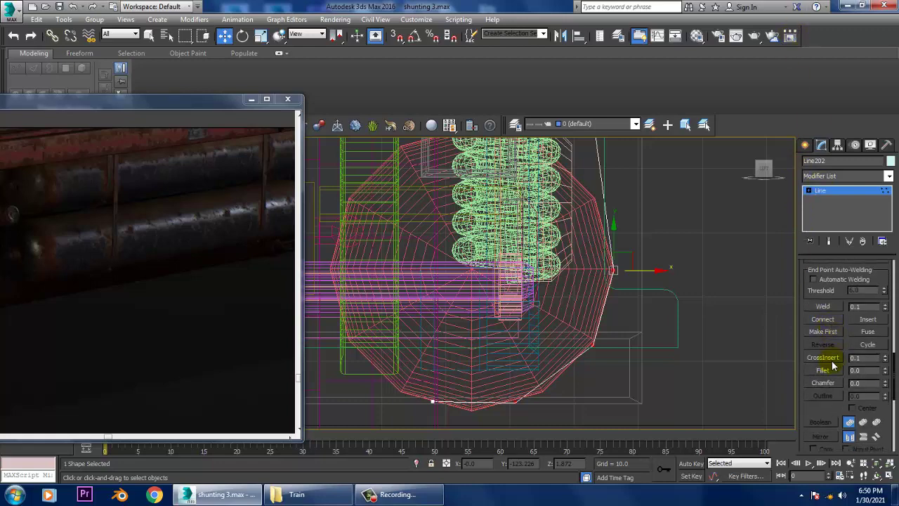
drag(597, 358, 606, 328)
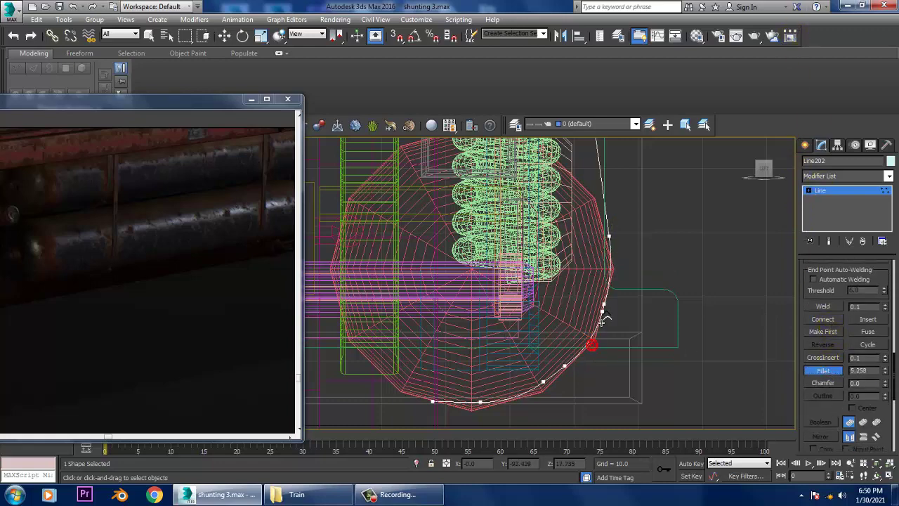
key(w)
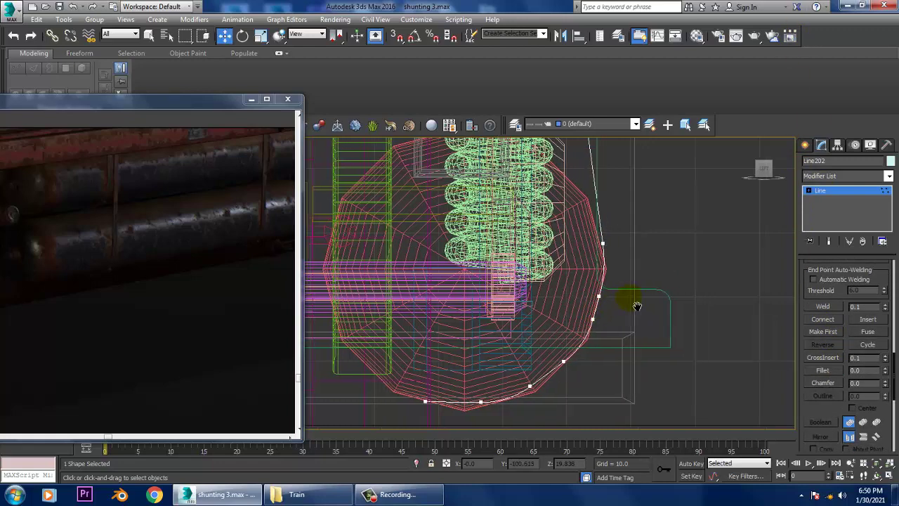
key(alt+w)
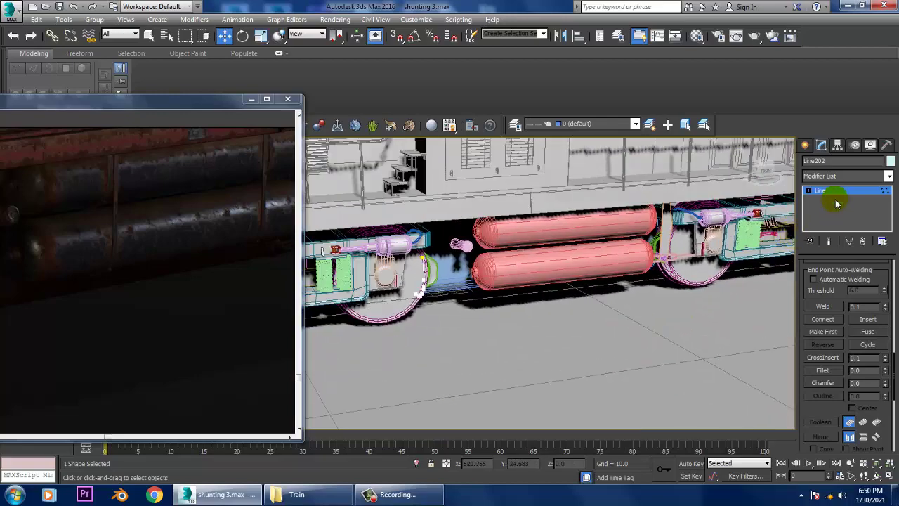
Step: Slide Line202 along X onto the twin tanks
click(837, 203)
scroll(520, 253, down, 5)
scroll(520, 260, up, 5)
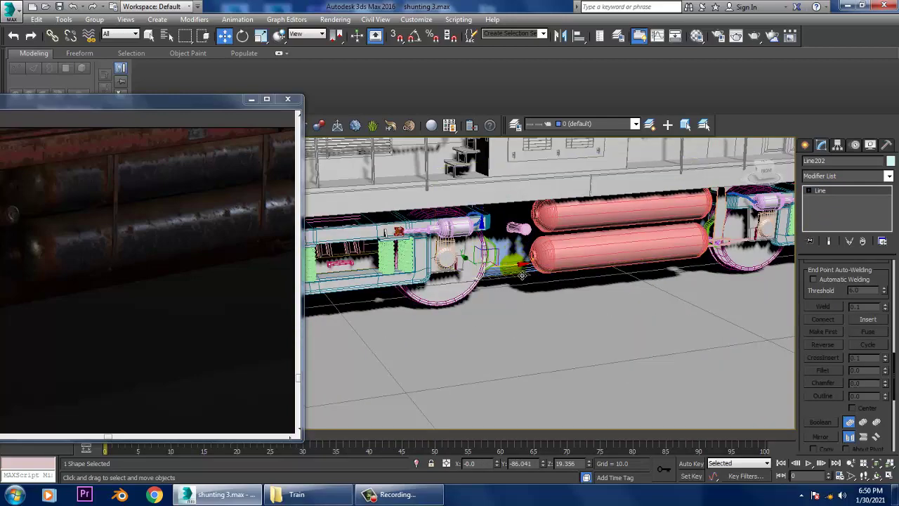
drag(522, 276, 594, 262)
Step: Raise the line's top vertex to Z 95.759, above the upper tank
scroll(593, 261, up, 2)
scroll(595, 261, up, 2)
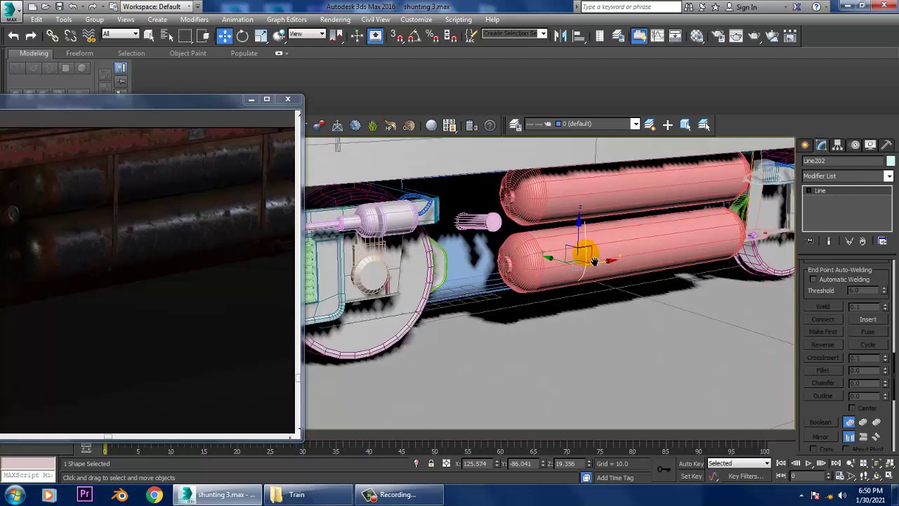
scroll(595, 261, up, 2)
key(1)
click(574, 220)
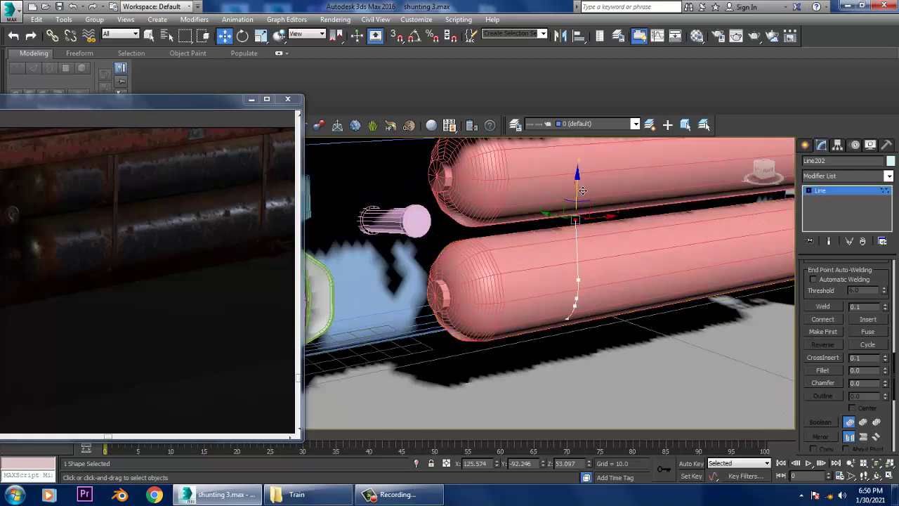
drag(582, 190, 580, 147)
alt+middle_drag(571, 234, 619, 230)
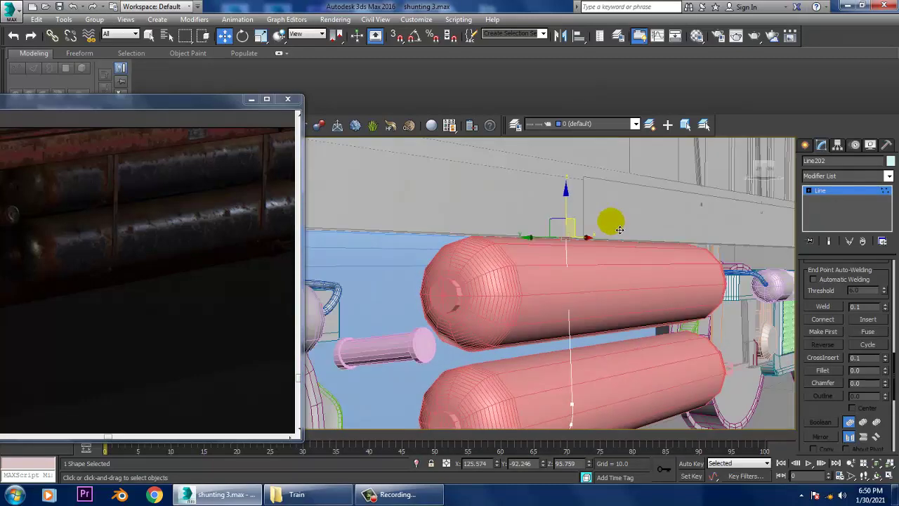
click(848, 189)
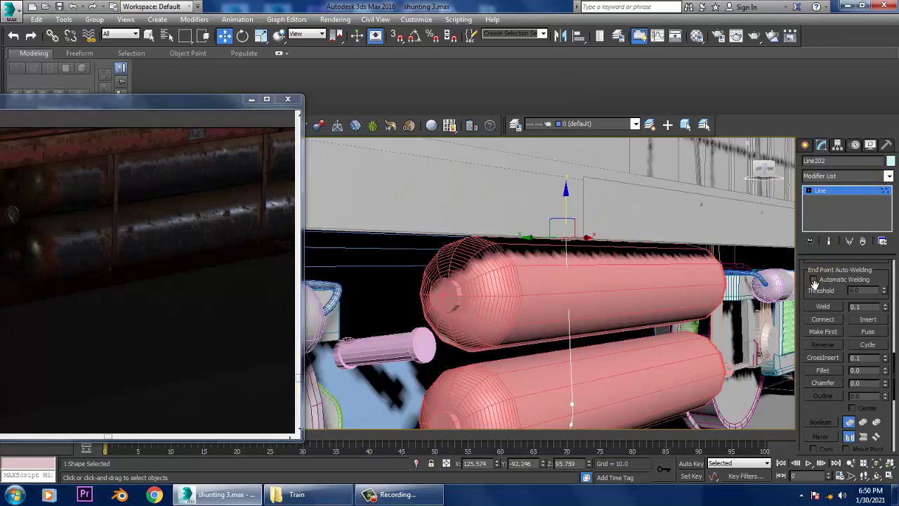
scroll(814, 284, up, 5)
scroll(823, 307, up, 5)
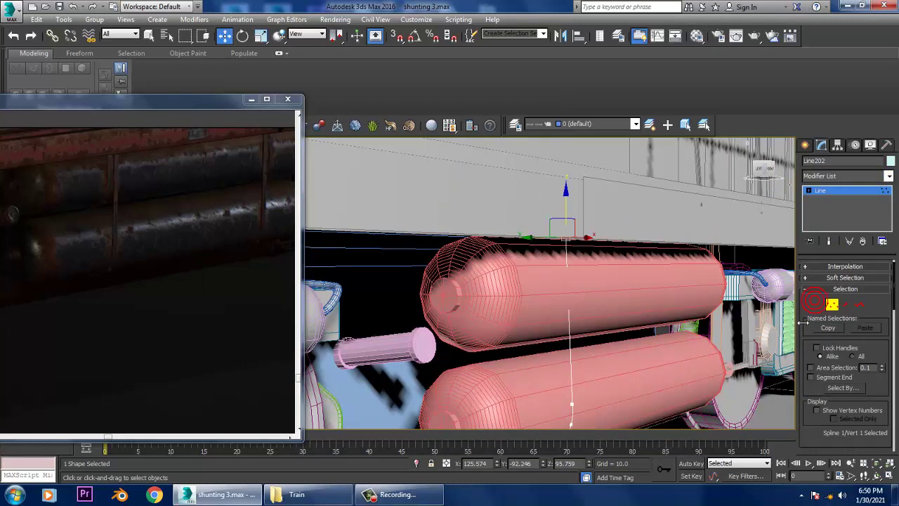
scroll(814, 309, up, 2)
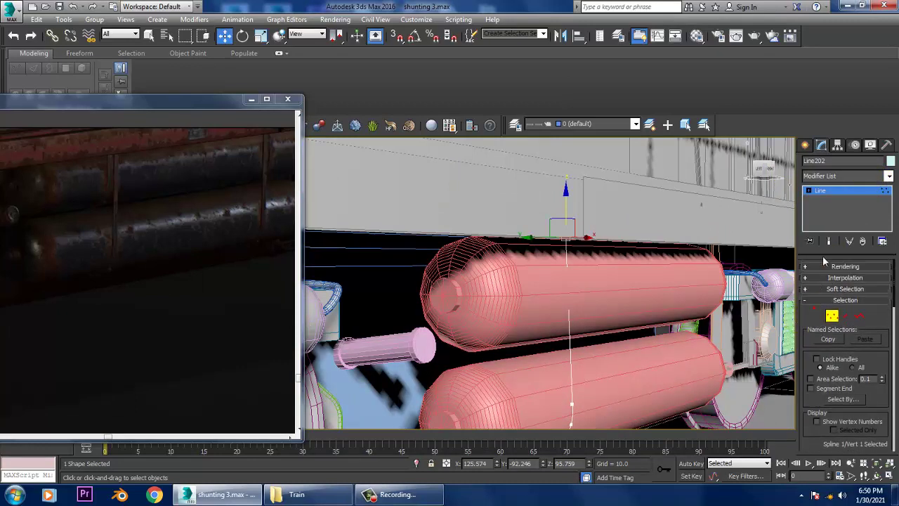
Step: Enable Line202 in the viewport as a Rectangular section with length 6.18
click(824, 269)
click(823, 282)
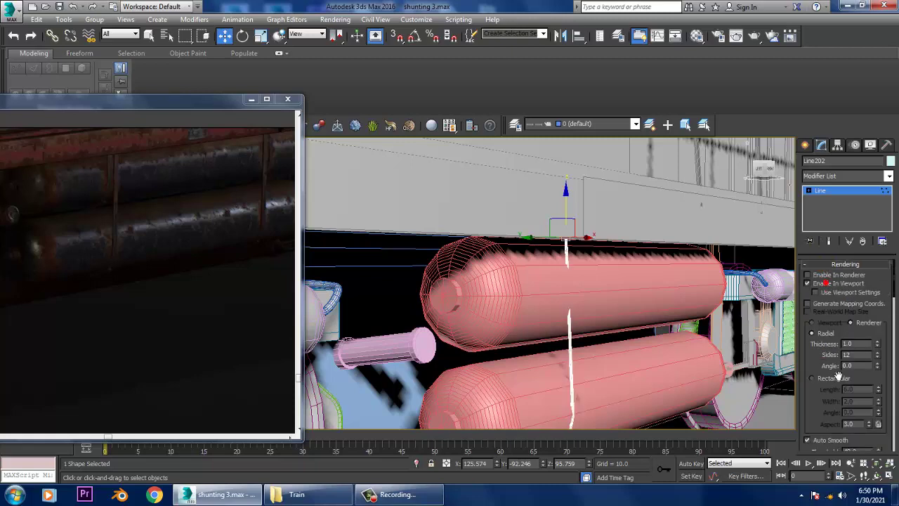
click(831, 379)
alt+middle_drag(652, 321, 600, 267)
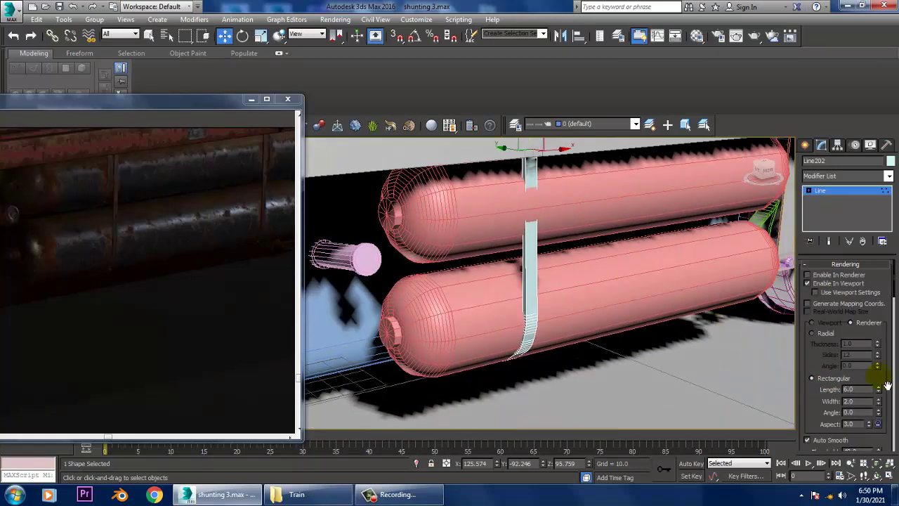
drag(878, 391, 878, 388)
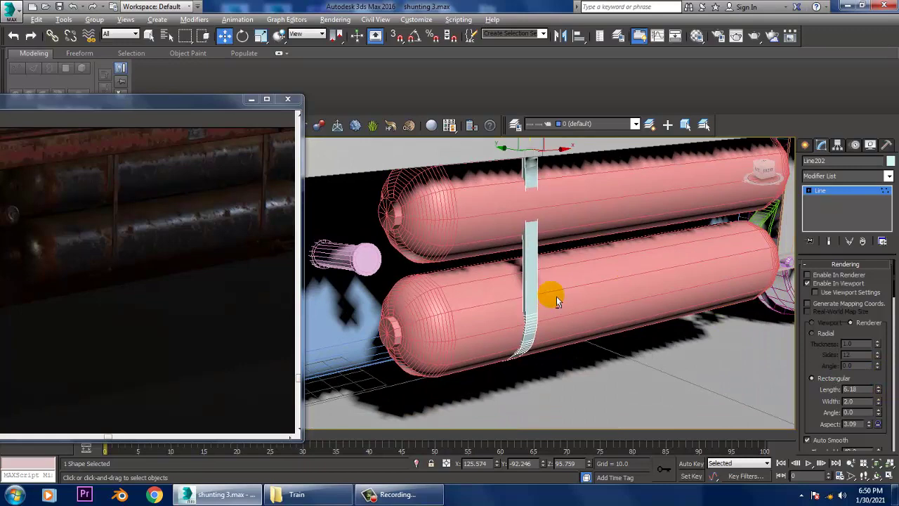
alt+middle_drag(552, 295, 567, 287)
scroll(567, 286, up, 5)
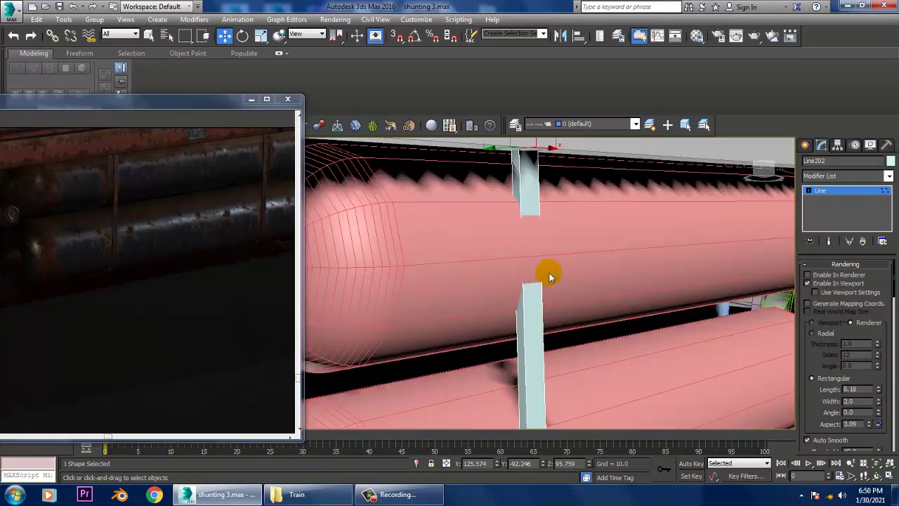
Step: Add connected vertices with Refine Connect and move the strap piece to close its gap
right_click(532, 300)
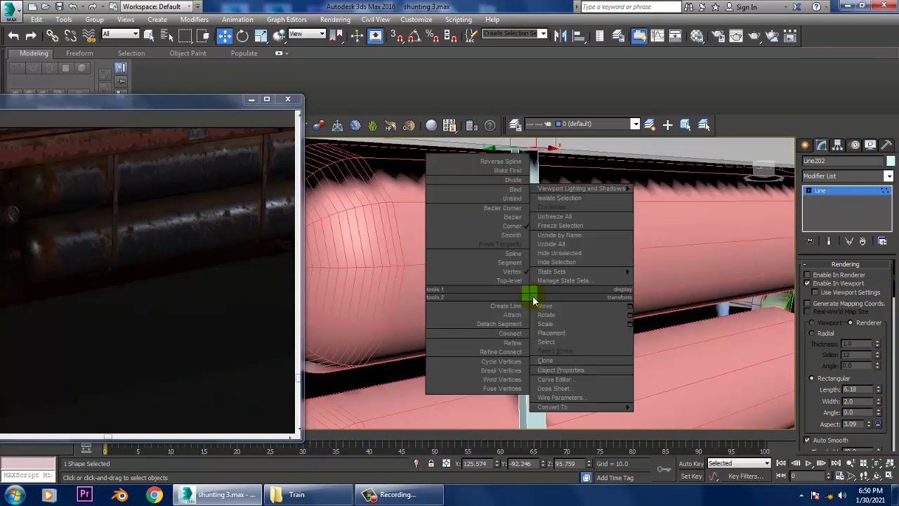
click(518, 347)
key(w)
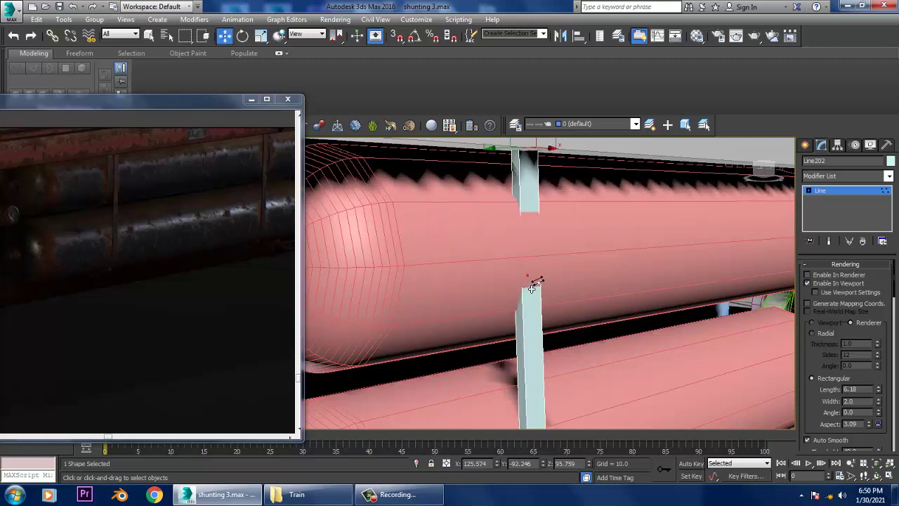
mouse_move(479, 321)
alt+middle_down()
mouse_move(518, 287)
mouse_move(491, 273)
alt+middle_up()
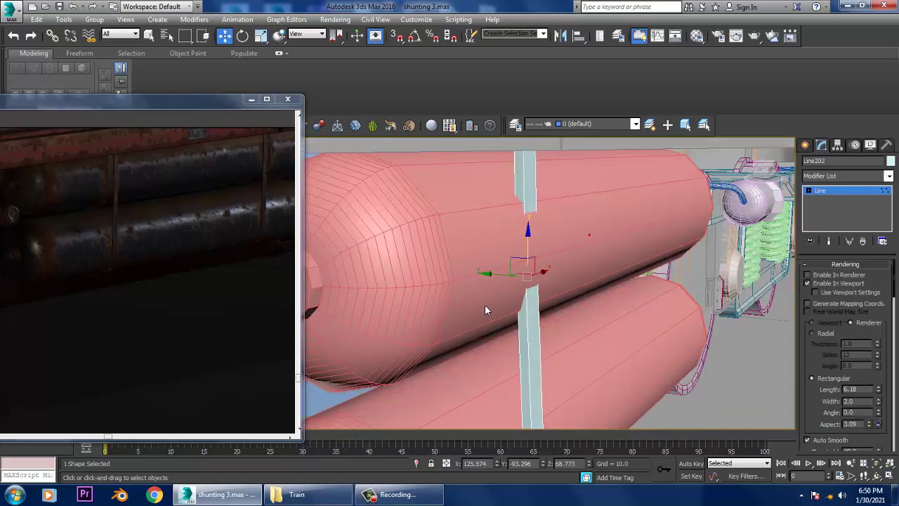
drag(497, 286, 514, 287)
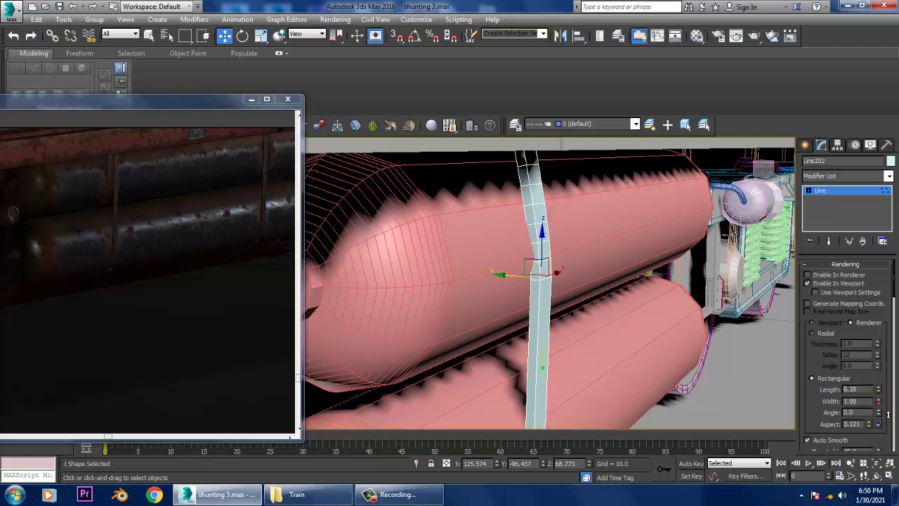
Step: Reduce the strap width to 0.84 and pick its bottom vertex
drag(887, 415, 888, 428)
alt+middle_drag(618, 351, 533, 252)
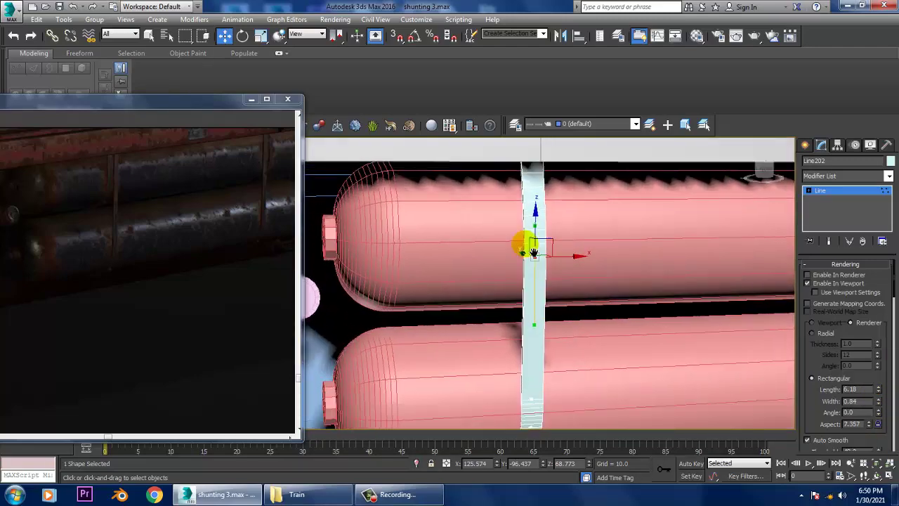
scroll(533, 253, down, 3)
mouse_move(532, 301)
alt+middle_down()
mouse_move(494, 307)
mouse_move(445, 261)
mouse_move(502, 312)
alt+middle_up()
click(432, 251)
Step: Set the strap length to 4.511 and Shift-drag it along X to clone it
key(alt+w)
right_click(391, 345)
key(alt+w)
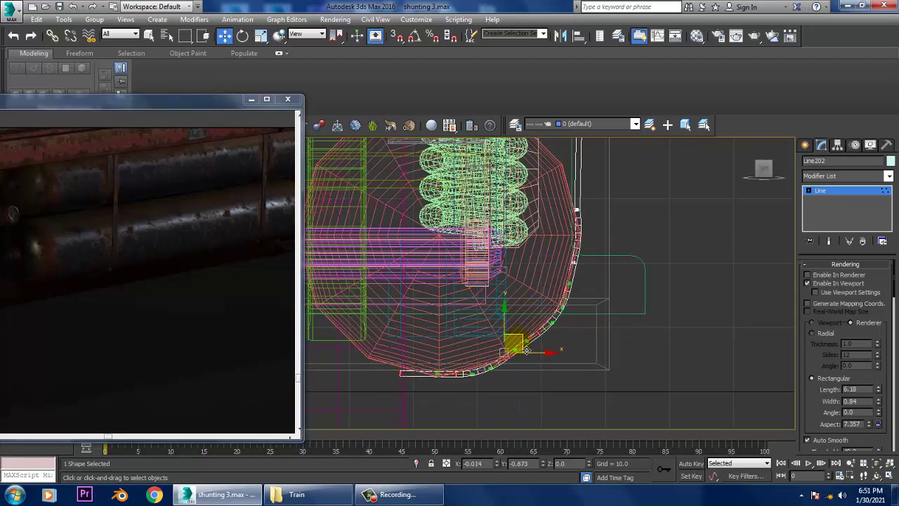
key(alt+w)
key(alt+w)
alt+middle_drag(652, 335, 596, 305)
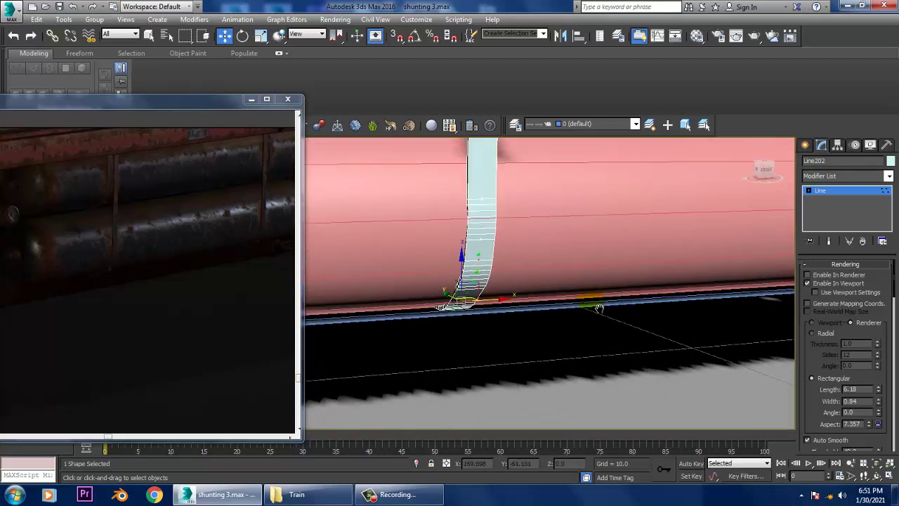
scroll(602, 303, down, 3)
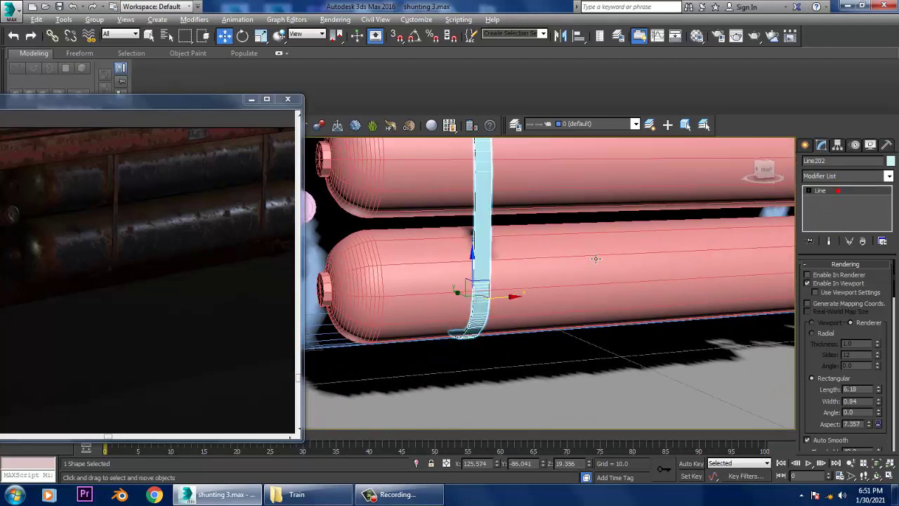
alt+middle_drag(758, 295, 765, 319)
drag(888, 400, 887, 414)
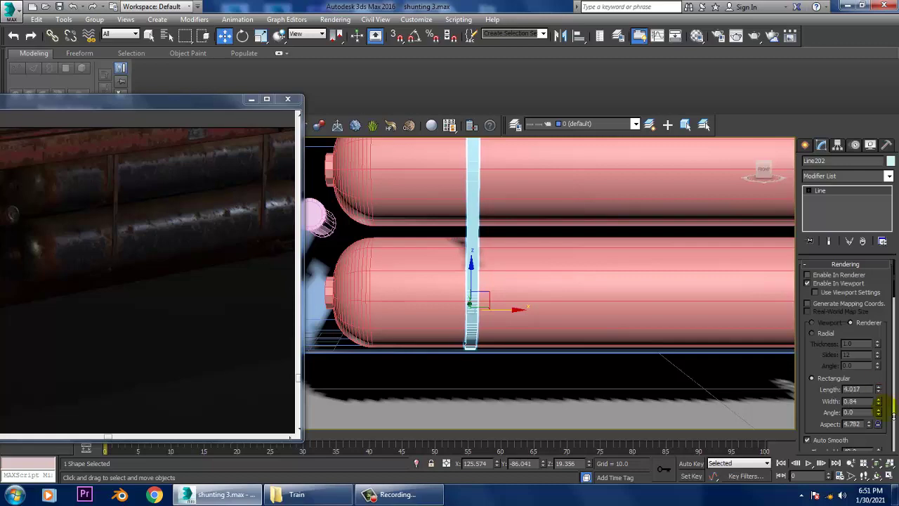
scroll(628, 226, down, 3)
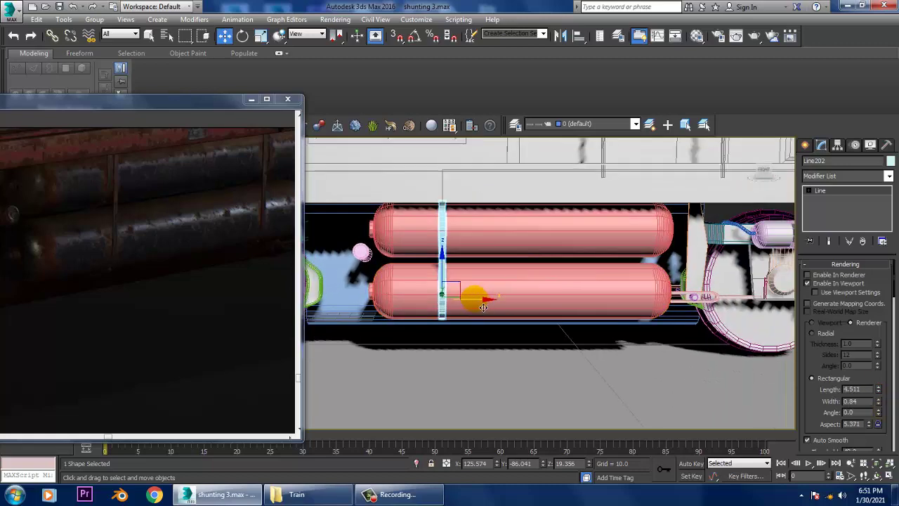
shift+drag(474, 296, 639, 302)
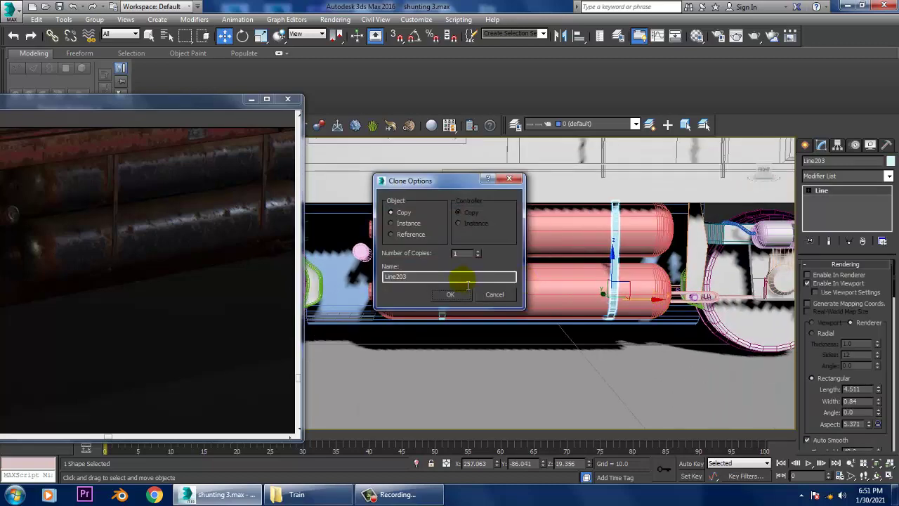
Step: Create the copy Line203, select all objects, and open the Material Editor on 01 - Default
click(455, 288)
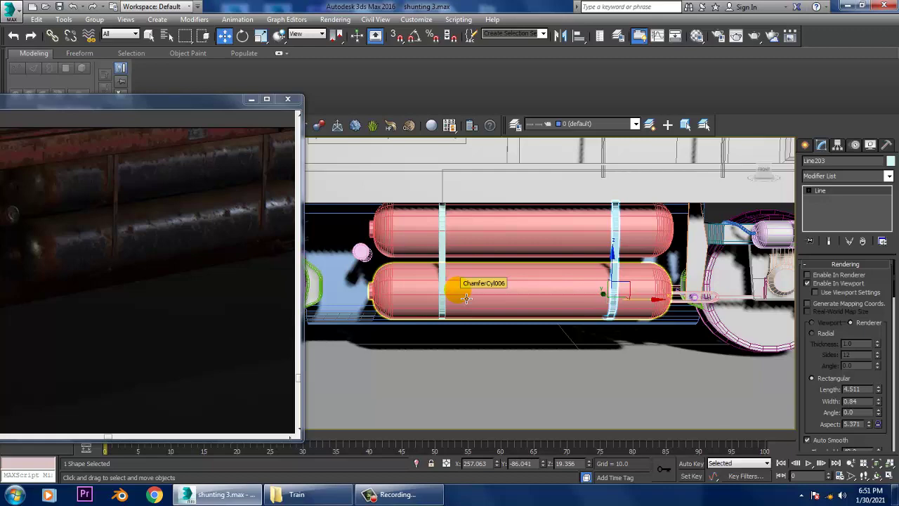
key(ctrl+a)
key(m)
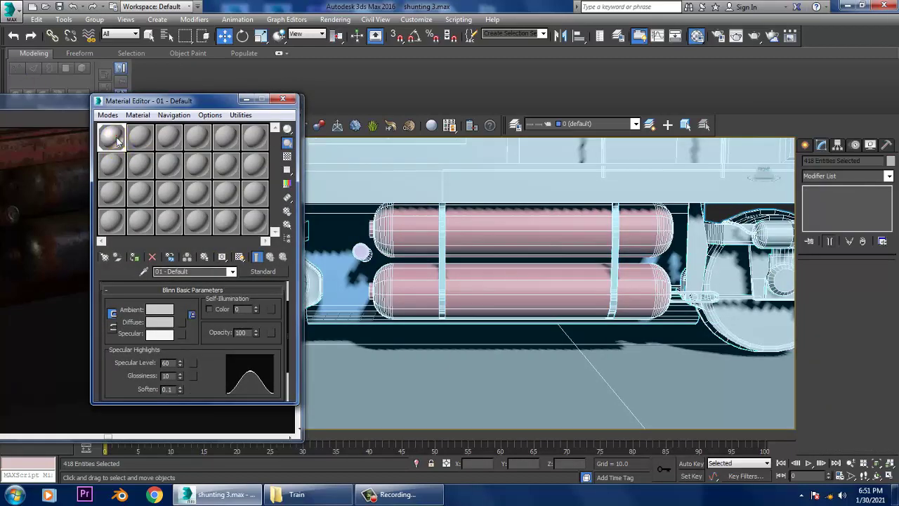
click(135, 258)
click(246, 99)
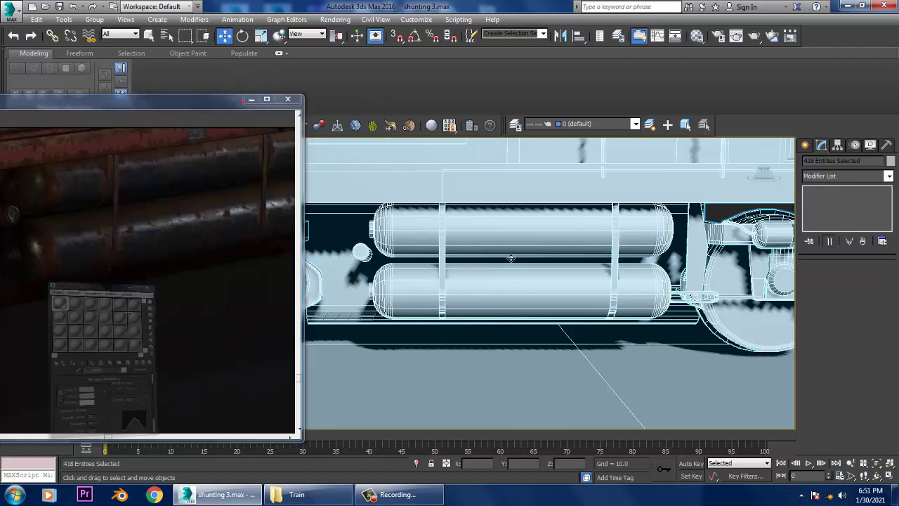
key(z)
alt+middle_drag(562, 281, 685, 197)
click(685, 197)
scroll(604, 271, up, 3)
scroll(603, 270, up, 3)
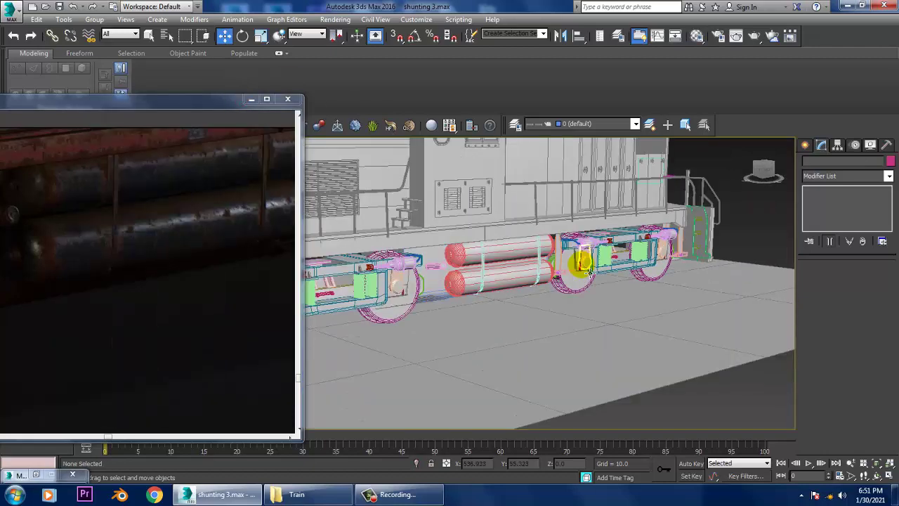
scroll(611, 273, up, 3)
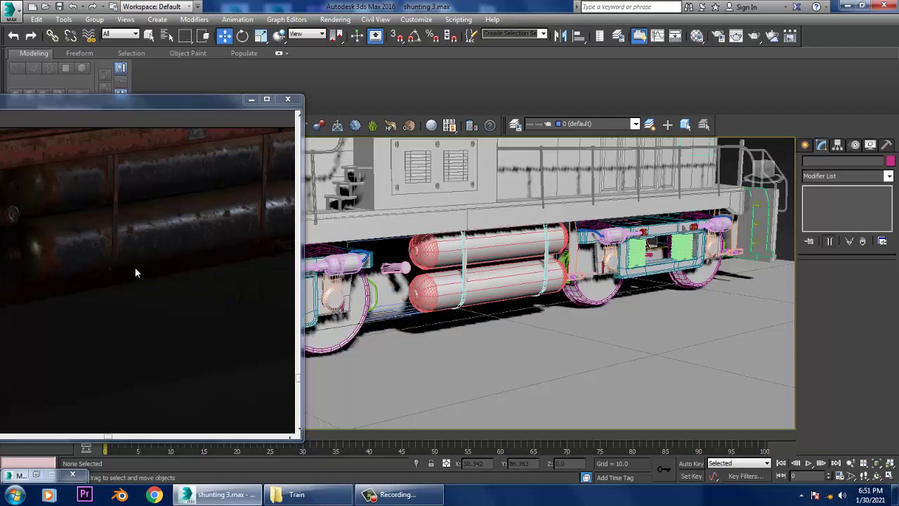
scroll(153, 249, down, 2)
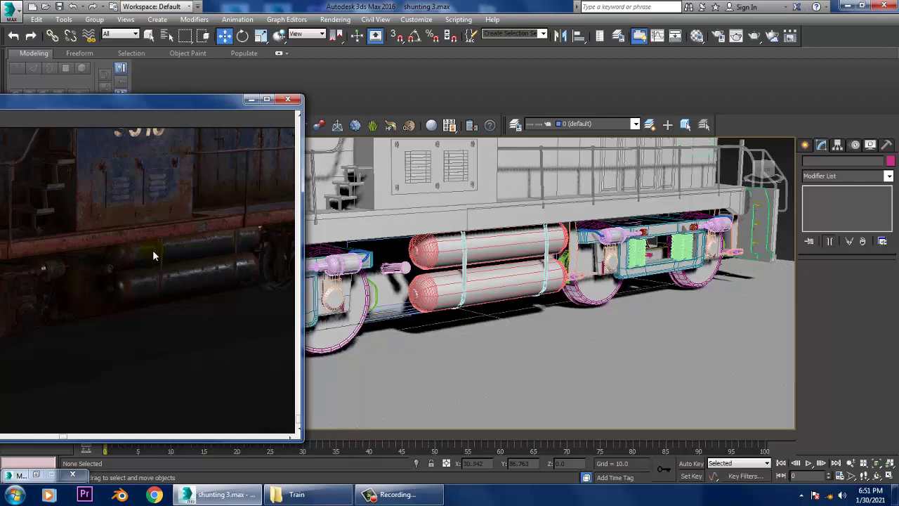
scroll(171, 276, down, 3)
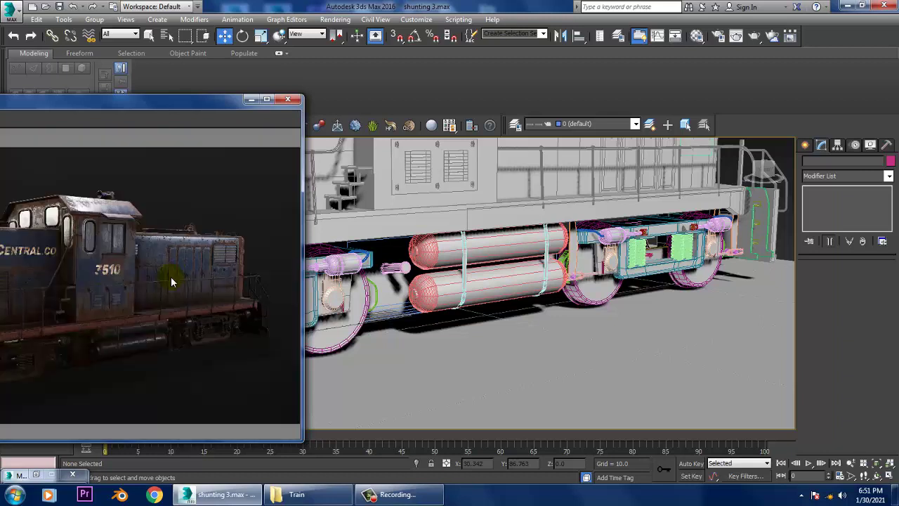
scroll(151, 320, up, 3)
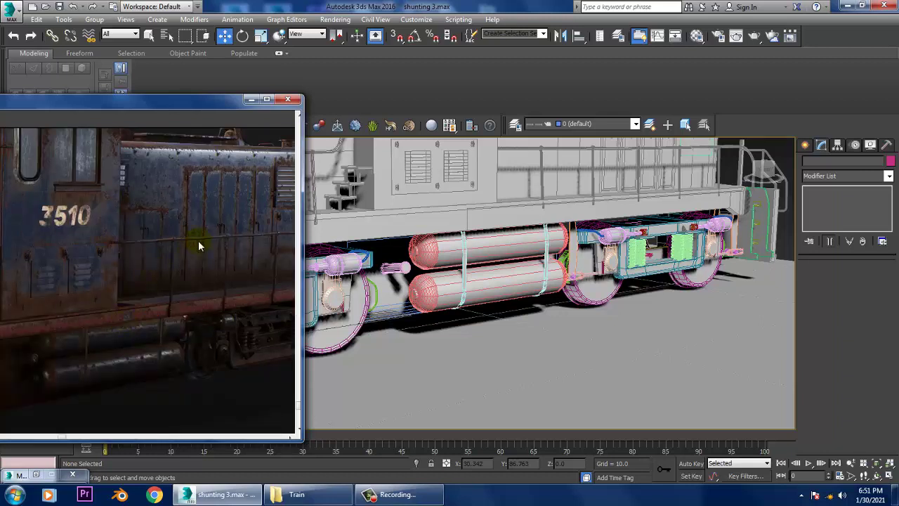
scroll(198, 242, up, 2)
drag(162, 299, 247, 290)
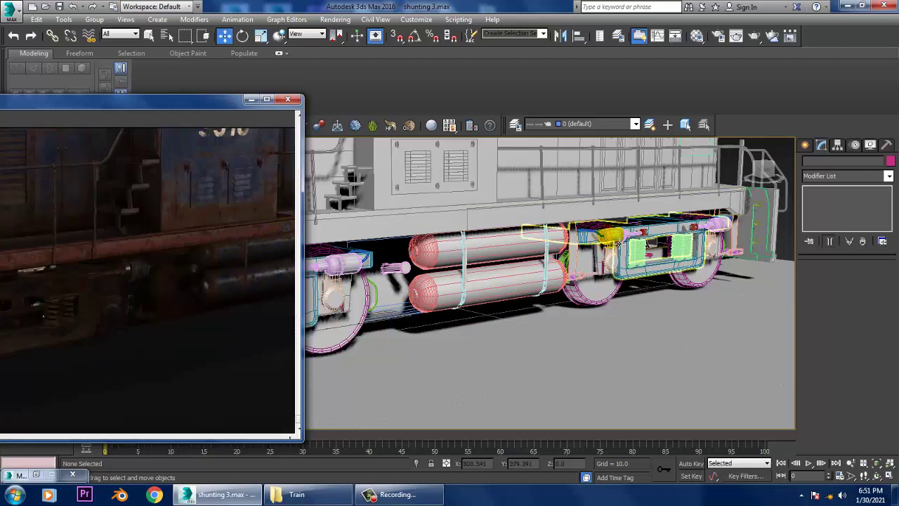
mouse_move(492, 294)
alt+middle_down()
mouse_move(616, 264)
mouse_move(671, 275)
mouse_move(582, 280)
mouse_move(630, 303)
mouse_move(187, 162)
alt+middle_up()
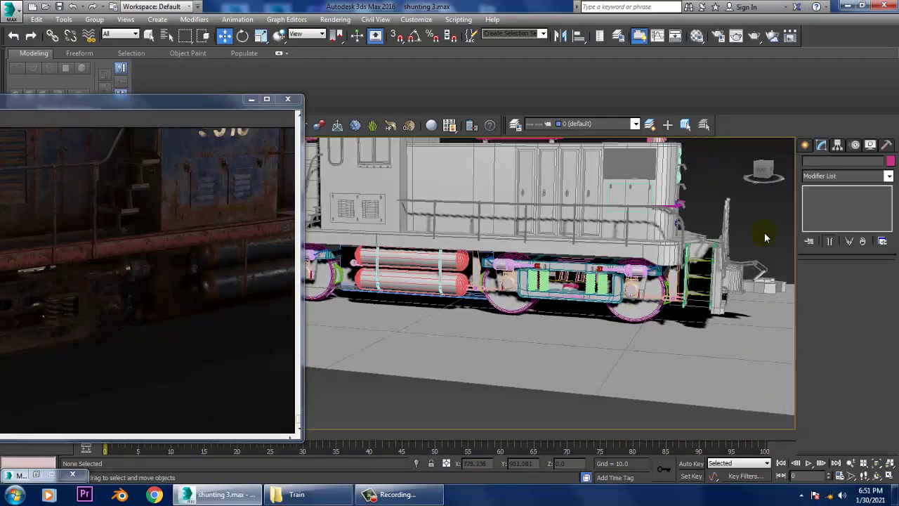
Step: Minimize the reference photo and move four Rectangle001 end vertices about 11 units along X
click(249, 102)
mouse_move(517, 281)
alt+middle_down()
mouse_move(491, 267)
mouse_move(411, 281)
mouse_move(516, 245)
mouse_move(120, 237)
mouse_move(421, 267)
mouse_move(415, 315)
alt+middle_up()
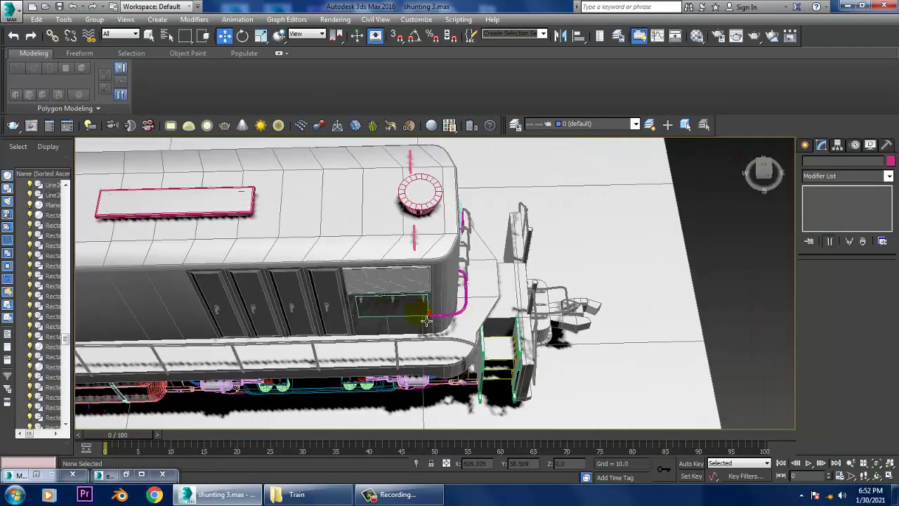
click(493, 284)
key(1)
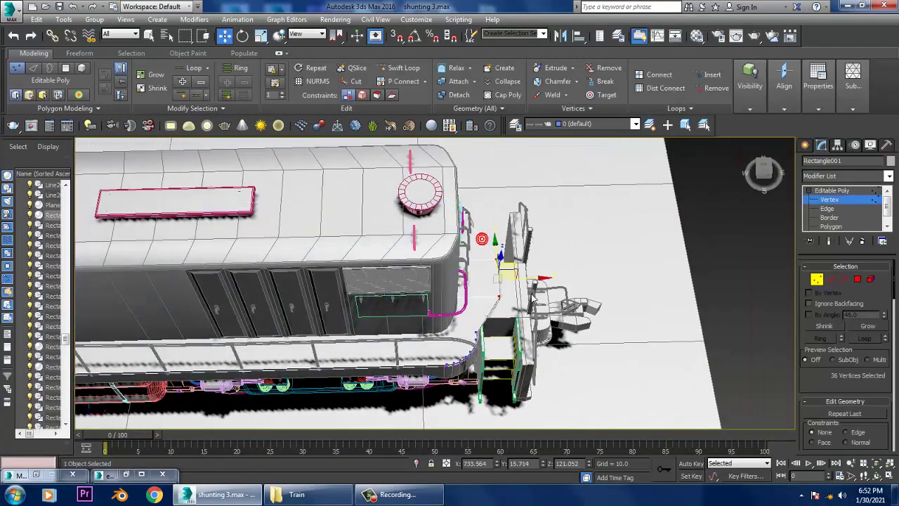
click(532, 295)
drag(541, 281, 547, 286)
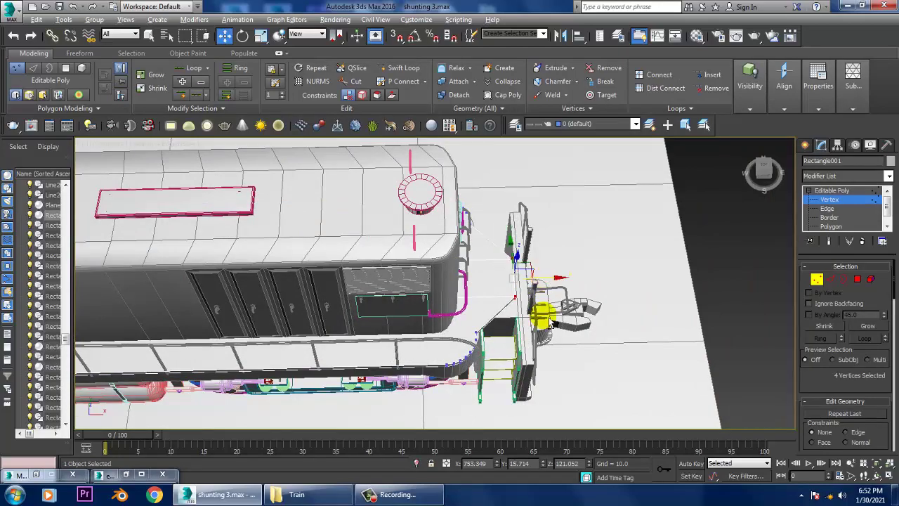
Step: Select the two bogie side frames, Line174 and its partner piece
mouse_move(542, 316)
alt+middle_down()
mouse_move(528, 267)
mouse_move(391, 300)
mouse_move(572, 261)
mouse_move(475, 255)
mouse_move(506, 301)
mouse_move(532, 300)
alt+middle_up()
scroll(519, 288, down, 3)
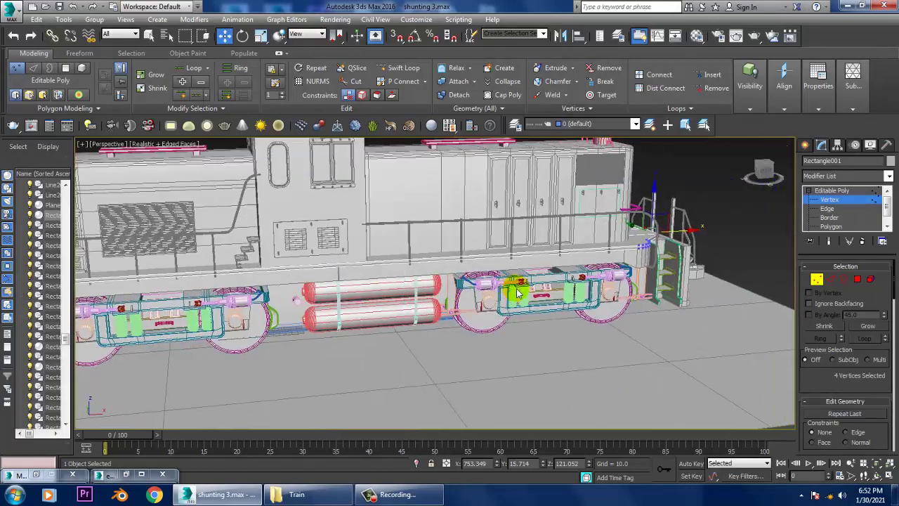
click(831, 191)
key(z)
mouse_move(572, 260)
alt+middle_down()
mouse_move(545, 302)
mouse_move(558, 309)
mouse_move(502, 301)
mouse_move(568, 270)
alt+middle_up()
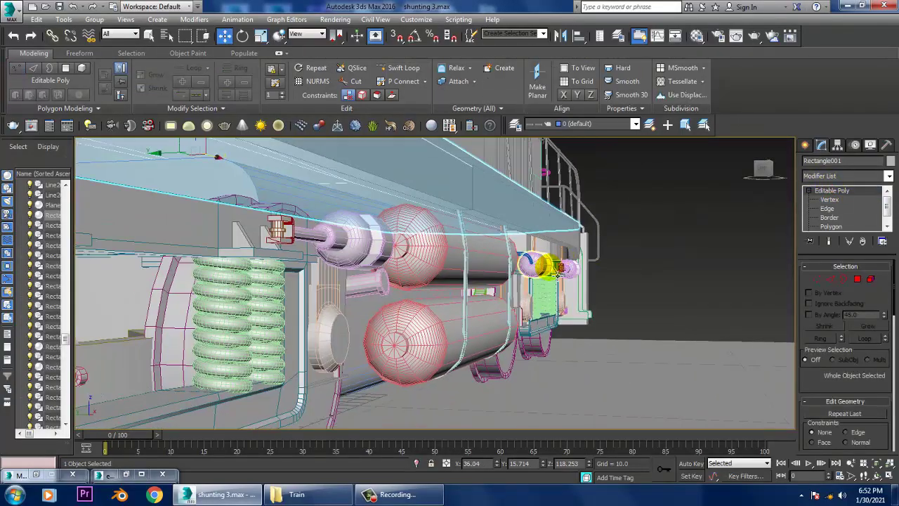
mouse_move(381, 287)
alt+middle_down()
mouse_move(186, 244)
mouse_move(521, 185)
alt+middle_up()
click(634, 201)
ctrl+click(663, 198)
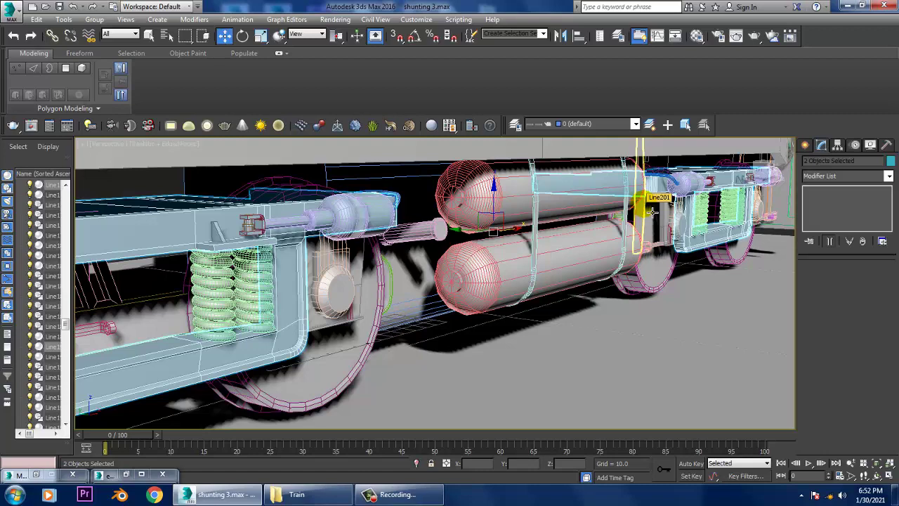
Step: Mirror a copy of both bogie side frames across the Y axis
scroll(651, 211, down, 3)
scroll(651, 211, down, 4)
scroll(652, 211, down, 3)
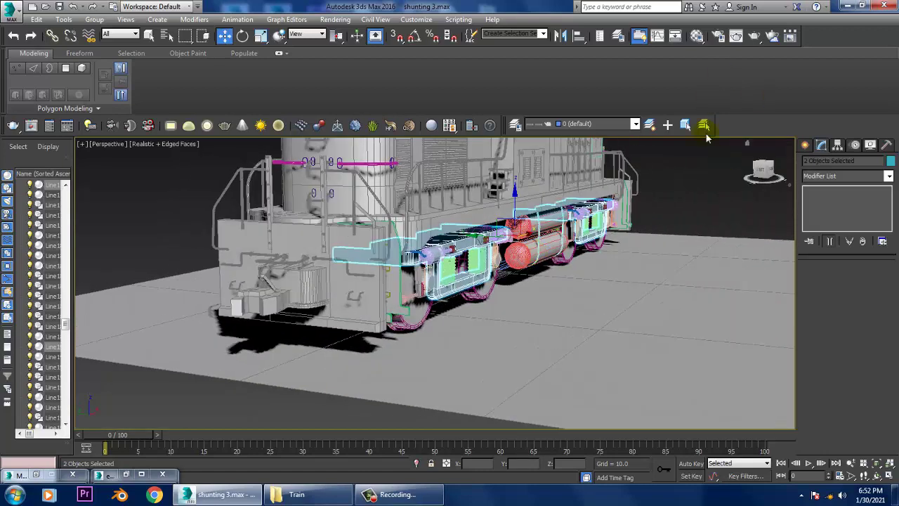
click(564, 37)
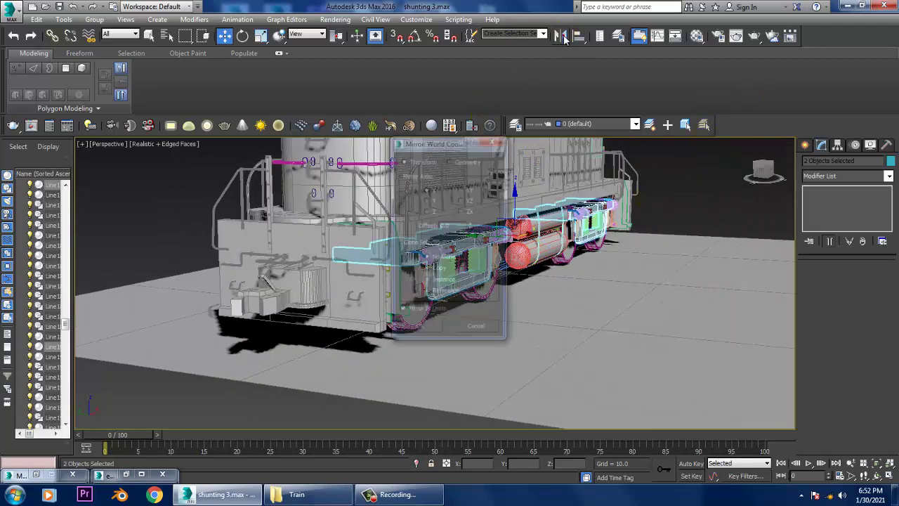
click(425, 200)
click(436, 272)
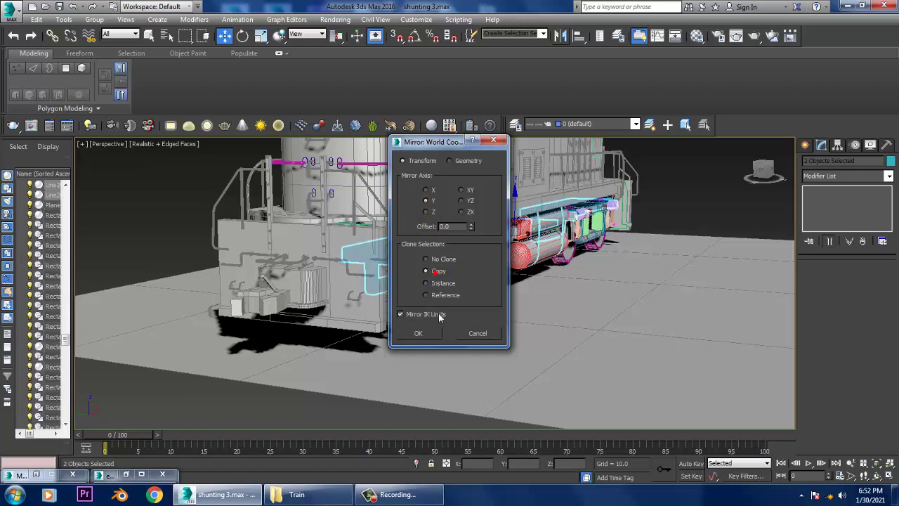
click(427, 335)
Step: Move the mirrored frames across to the locomotive's far side in the Top view
key(alt+w)
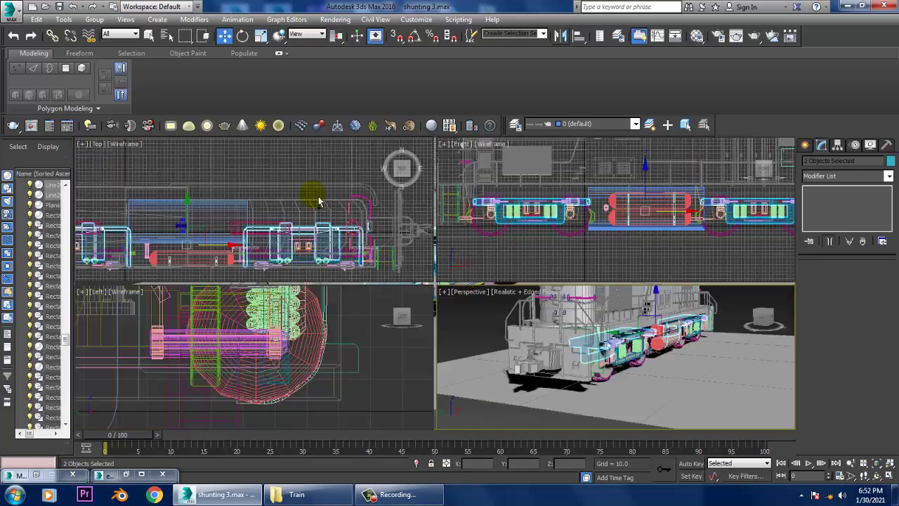
scroll(317, 194, up, 1)
scroll(297, 190, up, 2)
scroll(330, 224, up, 2)
key(alt+w)
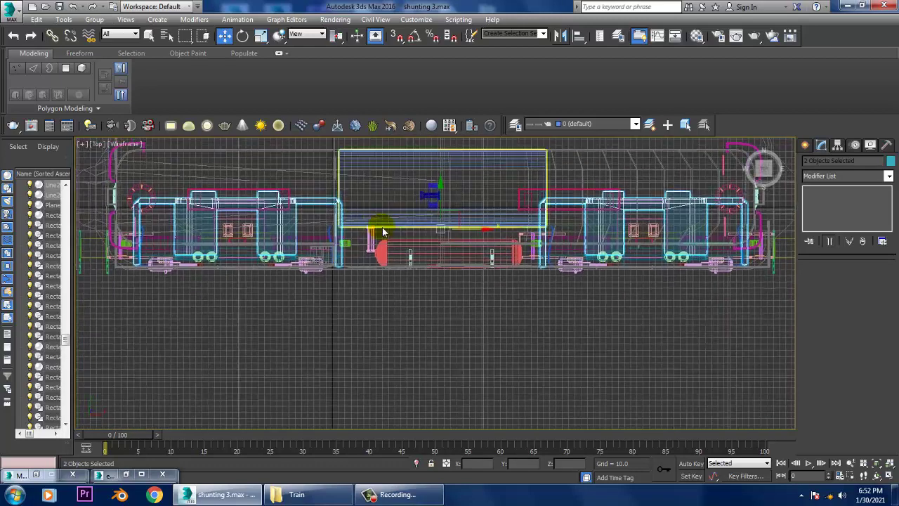
scroll(454, 291, up, 1)
drag(461, 272, 469, 209)
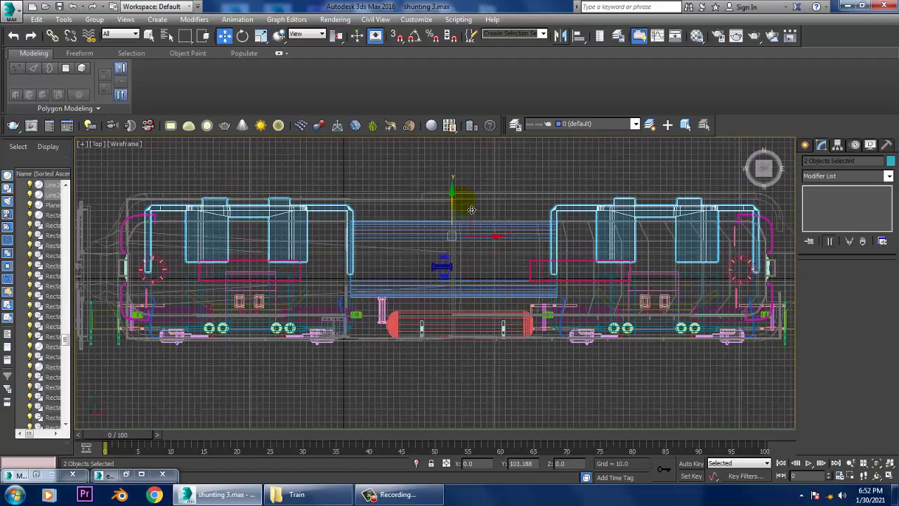
drag(469, 210, 473, 210)
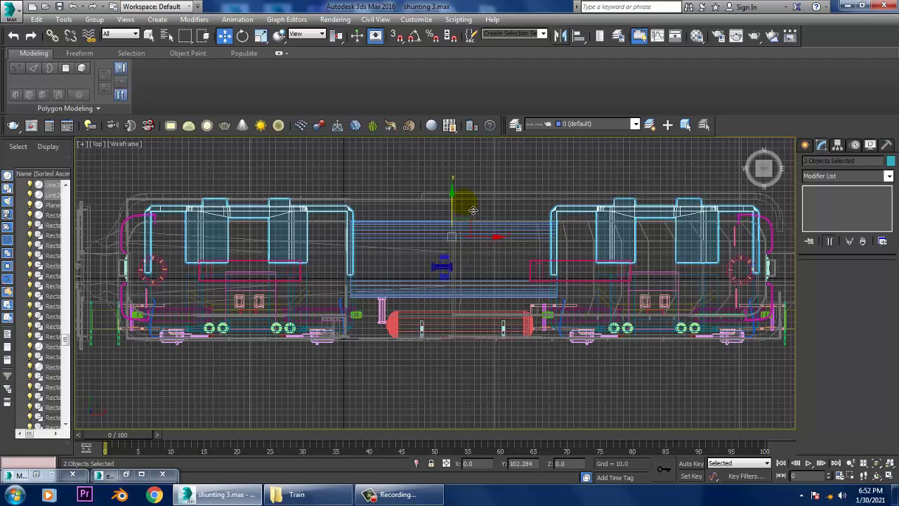
Step: Return to Perspective and select wheel Cylinder047 plus the yellow bracket
key(alt+w)
middle_click(617, 335)
key(alt+w)
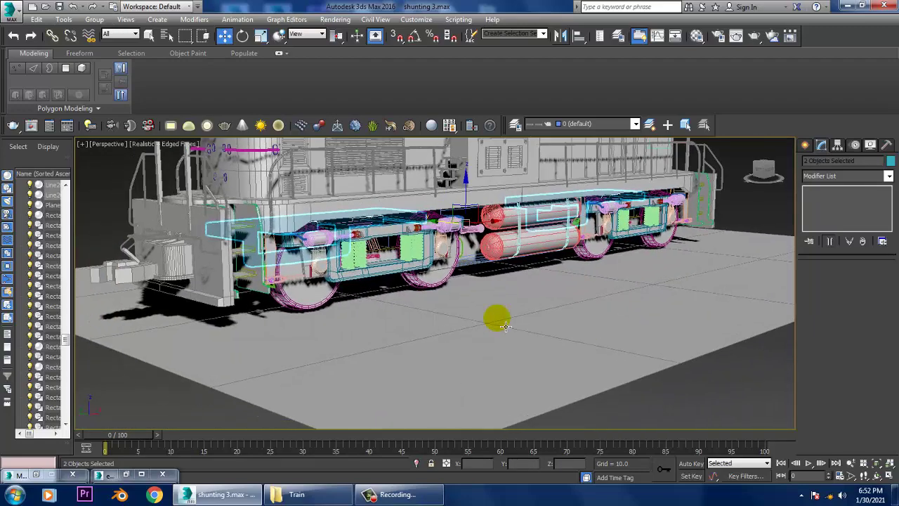
scroll(505, 325, up, 3)
scroll(361, 281, up, 2)
scroll(370, 275, up, 2)
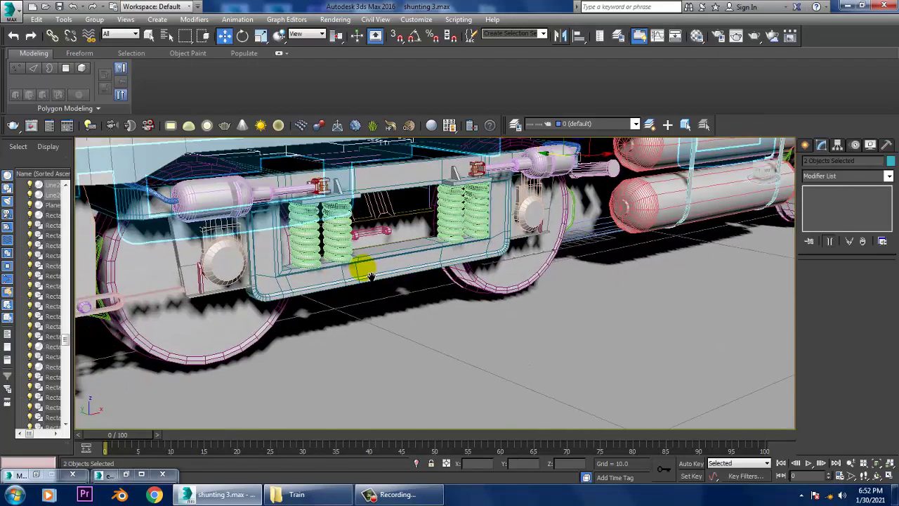
middle_drag(370, 275, 402, 288)
click(233, 310)
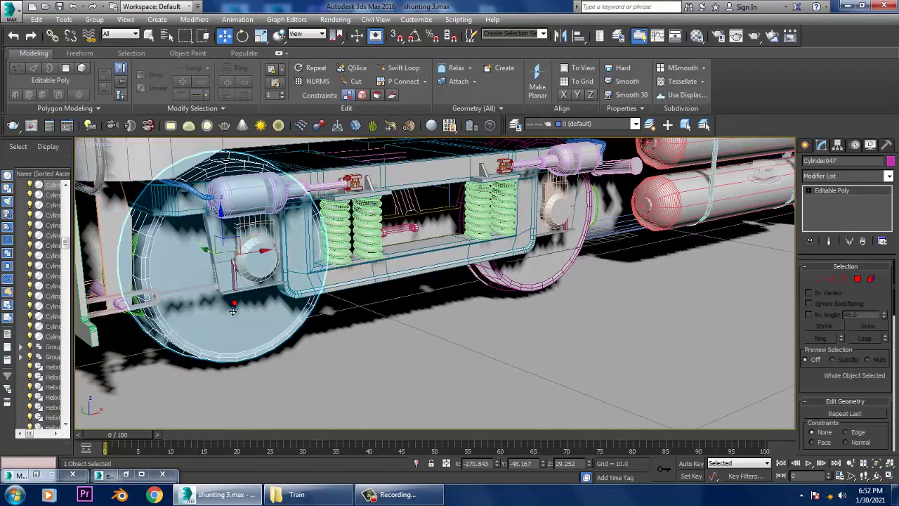
ctrl+click(140, 299)
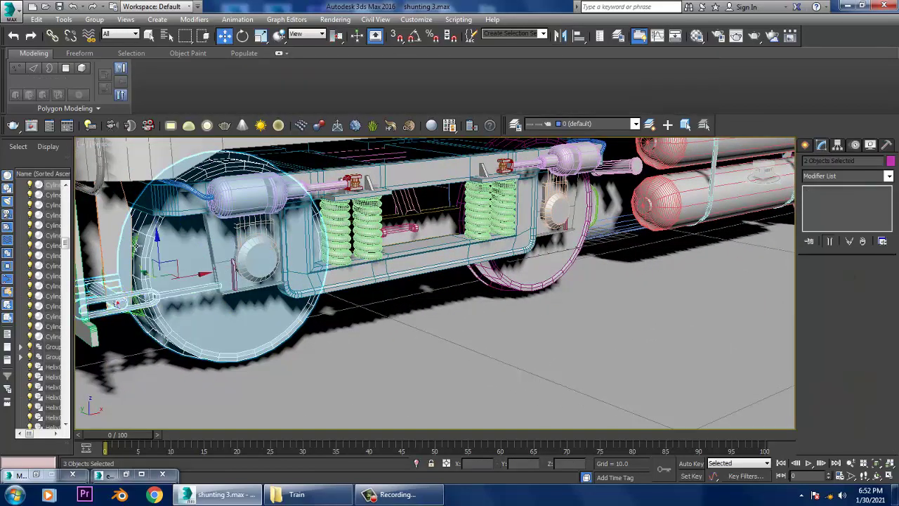
Step: Add the air cylinder, brackets, both springs, axle-box housing and pin to the selection
middle_drag(243, 204, 271, 204)
ctrl+click(271, 203)
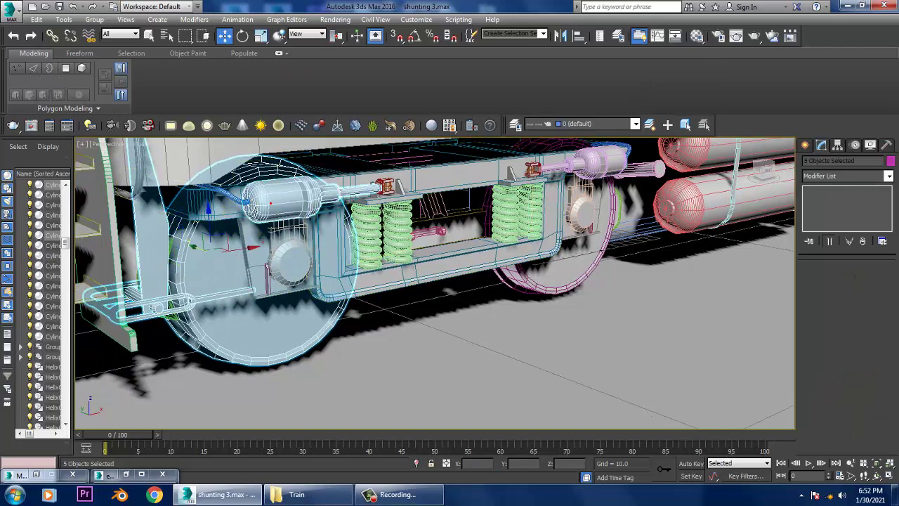
scroll(248, 209, up, 3)
middle_drag(351, 205, 403, 206)
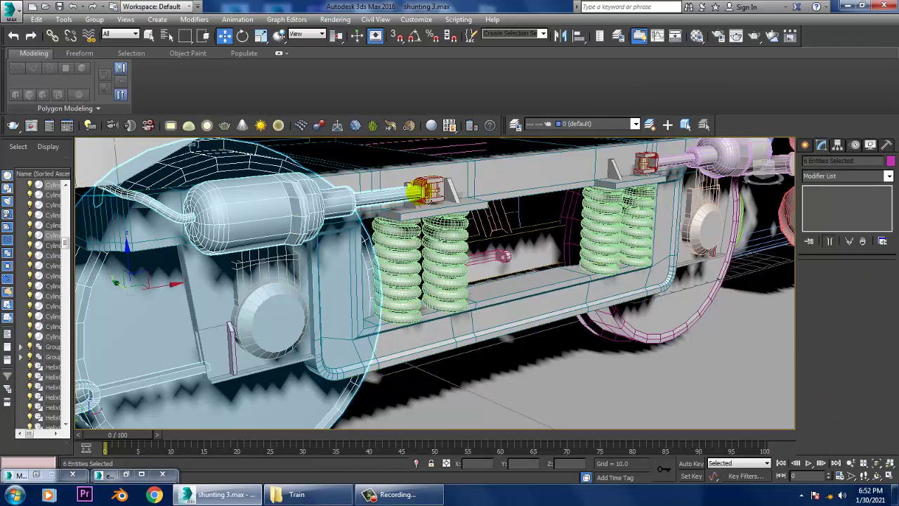
ctrl+click(432, 184)
ctrl+click(432, 184)
ctrl+click(452, 190)
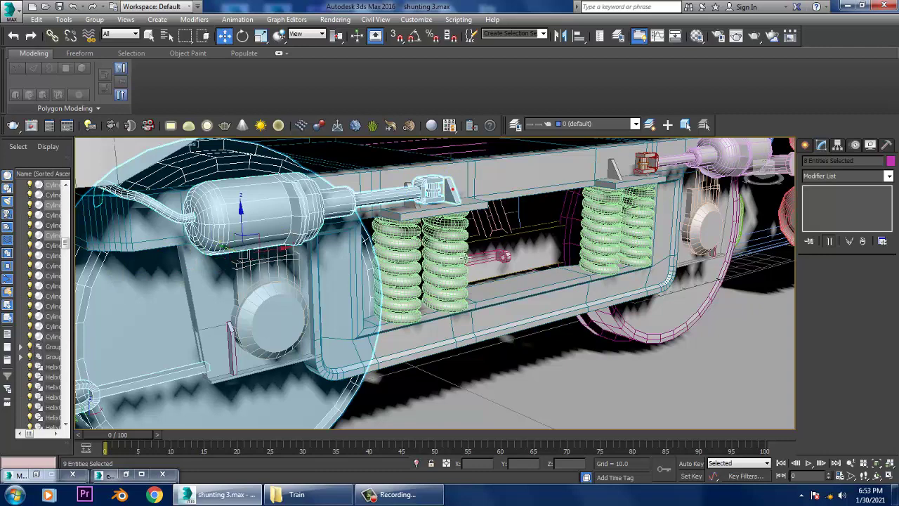
ctrl+click(460, 261)
ctrl+click(459, 261)
ctrl+click(420, 258)
ctrl+click(257, 317)
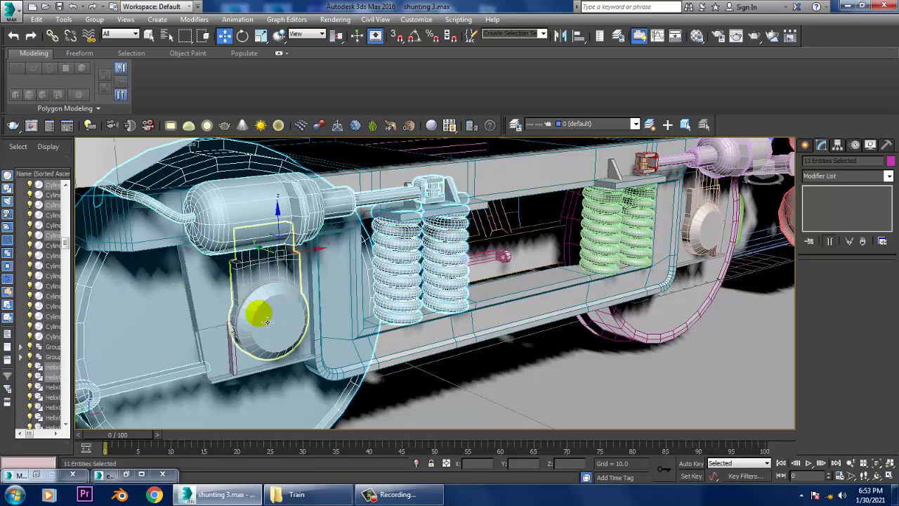
ctrl+click(232, 337)
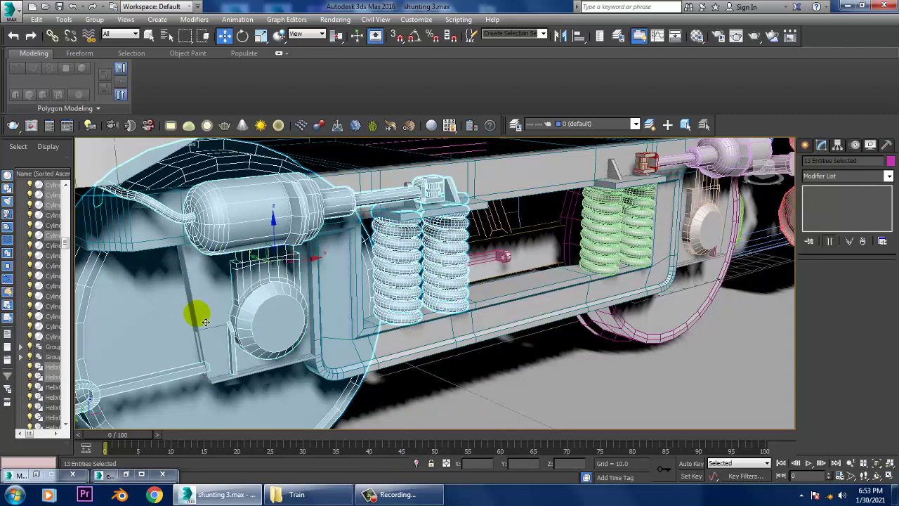
Step: Add the small rods, brackets and right spring along the frame to the selection
middle_drag(520, 253, 388, 273)
ctrl+click(388, 273)
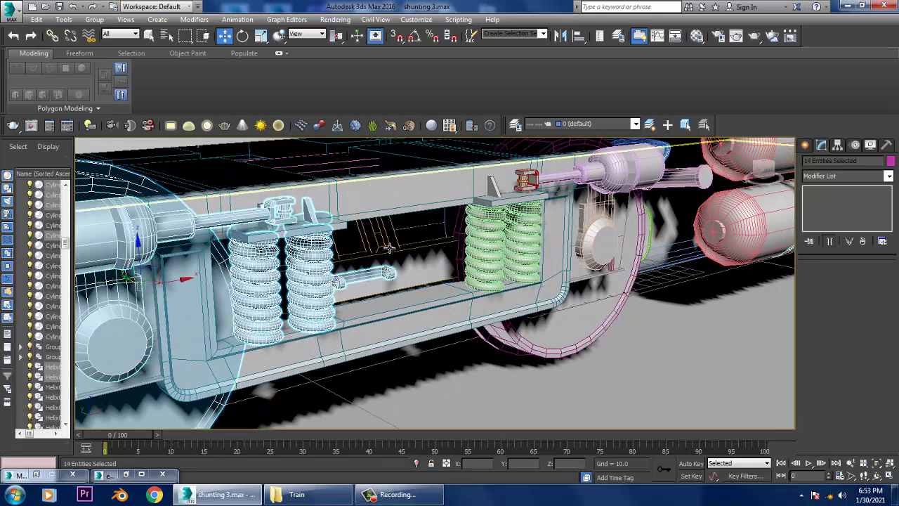
ctrl+click(389, 252)
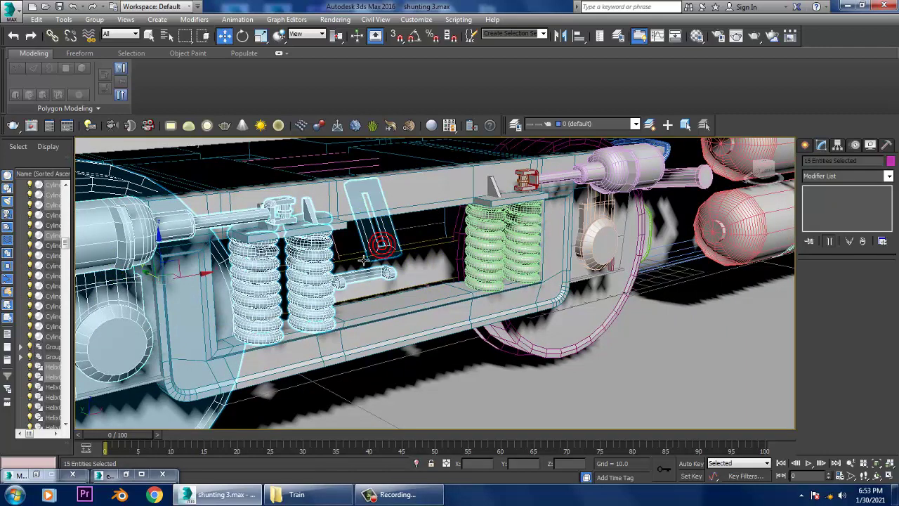
ctrl+click(358, 272)
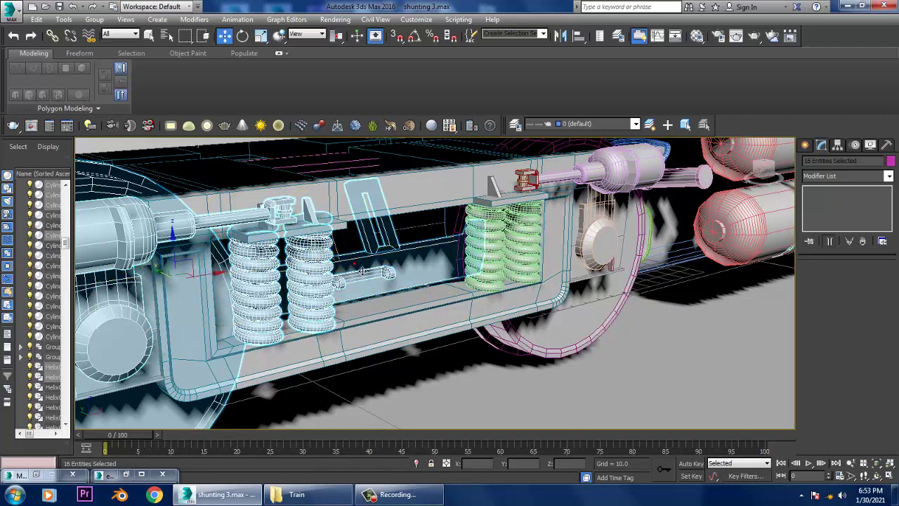
scroll(372, 273, up, 2)
scroll(386, 271, up, 2)
ctrl+click(425, 249)
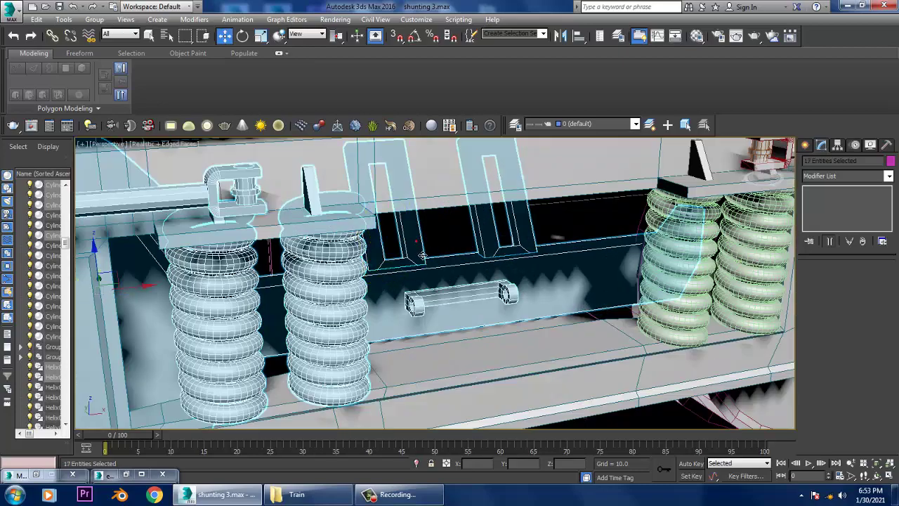
scroll(424, 250, down, 3)
alt+middle_drag(424, 250, 475, 293)
scroll(475, 292, up, 3)
ctrl+click(474, 293)
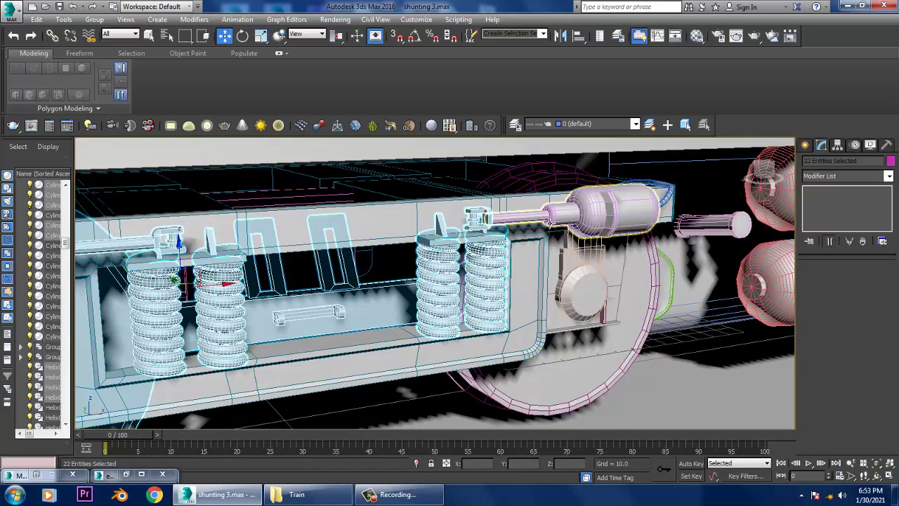
Step: Add the cylinder bracket, lever arm, end cap and end bracket, reaching 27 objects
ctrl+click(495, 220)
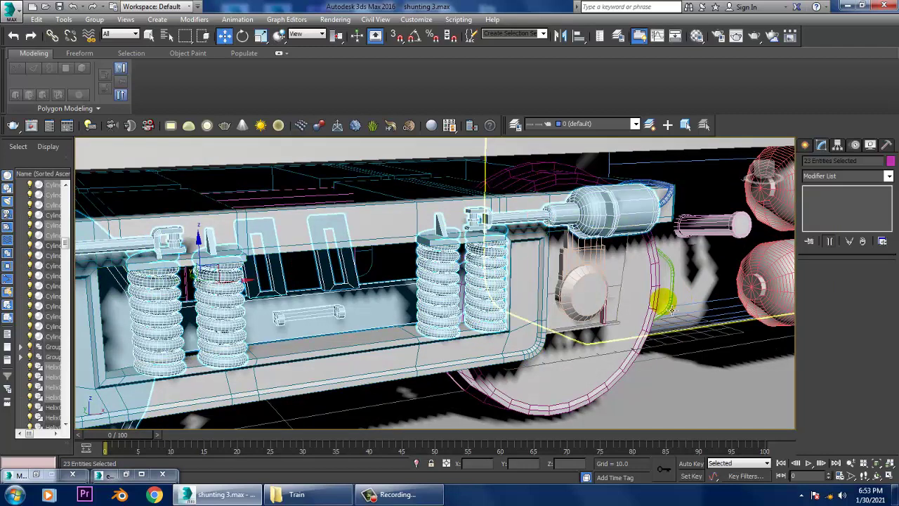
ctrl+click(594, 306)
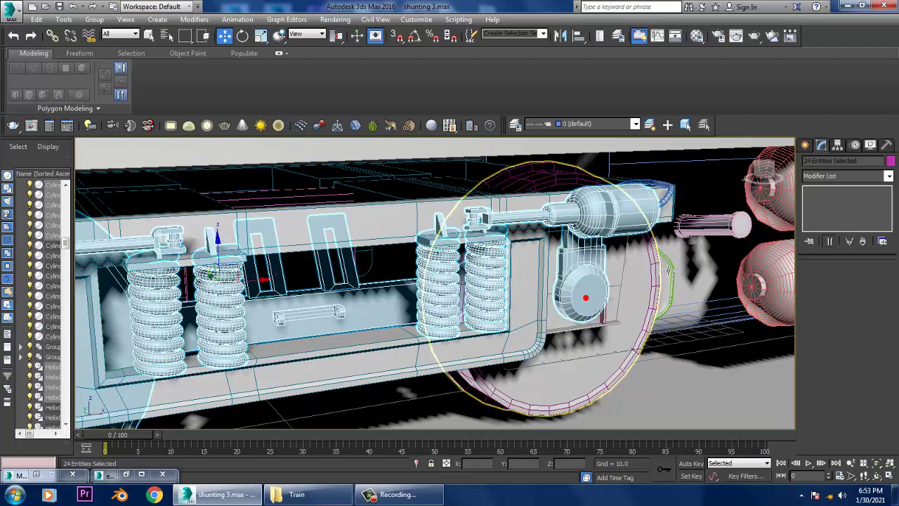
ctrl+click(676, 203)
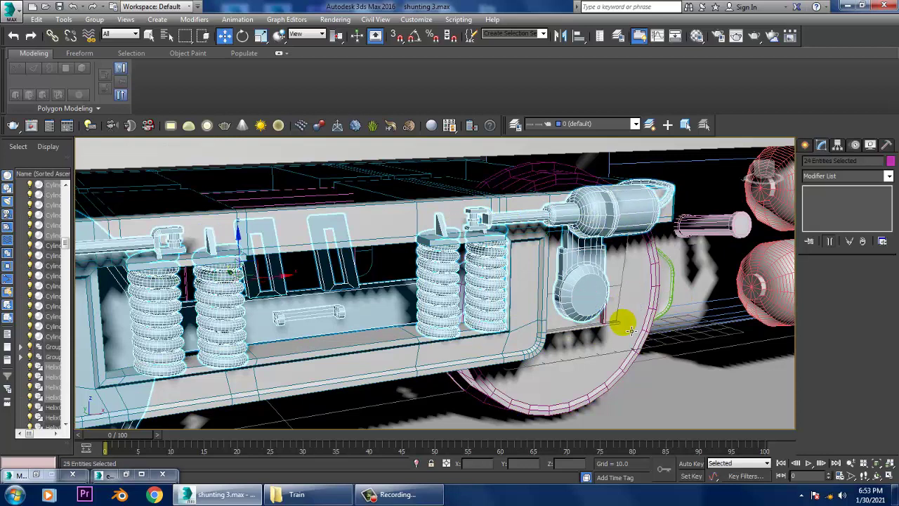
ctrl+click(620, 297)
scroll(620, 297, down, 5)
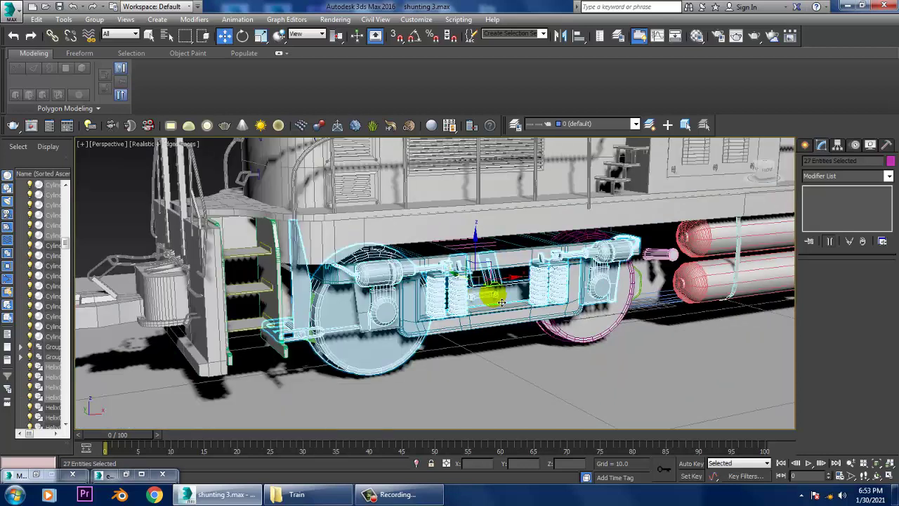
scroll(504, 300, up, 2)
scroll(504, 300, up, 2)
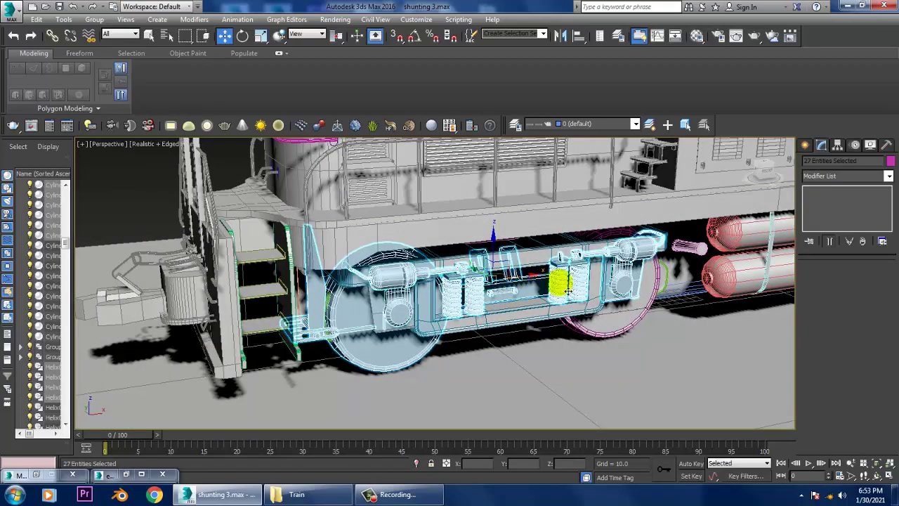
Step: Add the wheel to the bogie selection, then orbit and zoom to inspect the gathered parts
ctrl+click(611, 321)
alt+middle_drag(474, 293, 602, 311)
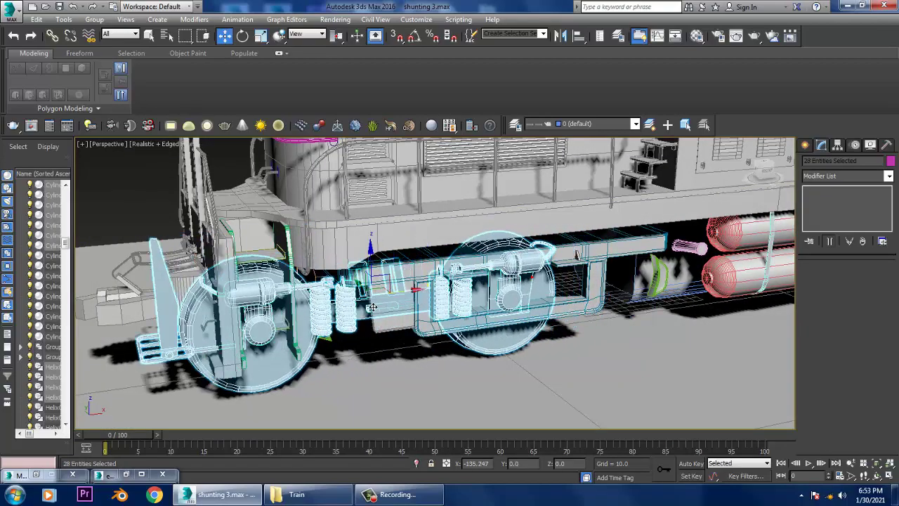
key(shift+z)
scroll(601, 281, up, 2)
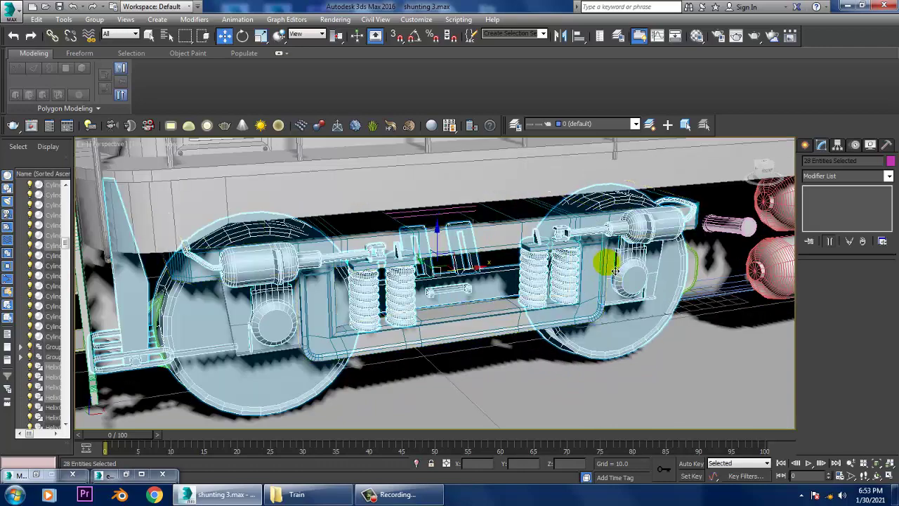
scroll(575, 281, up, 2)
scroll(582, 281, up, 2)
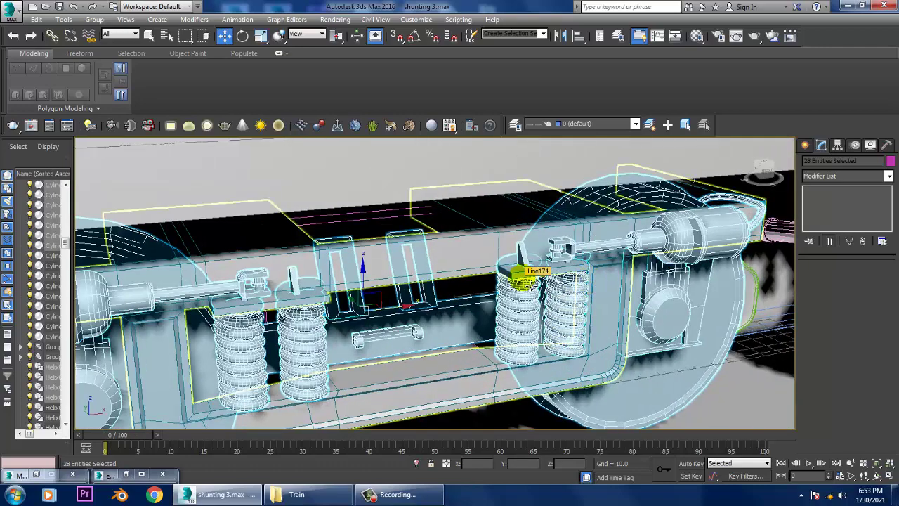
scroll(527, 249, up, 2)
scroll(608, 258, up, 2)
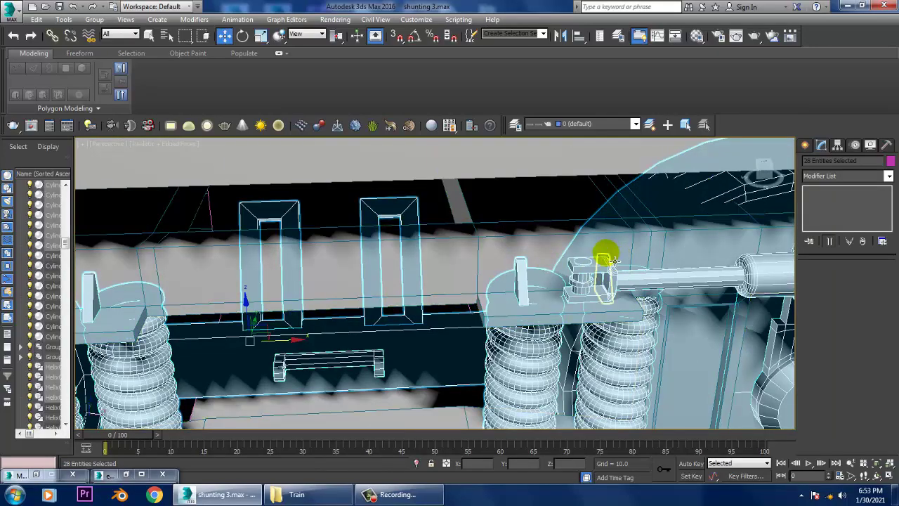
scroll(611, 256, down, 1)
scroll(601, 251, down, 3)
scroll(432, 257, down, 2)
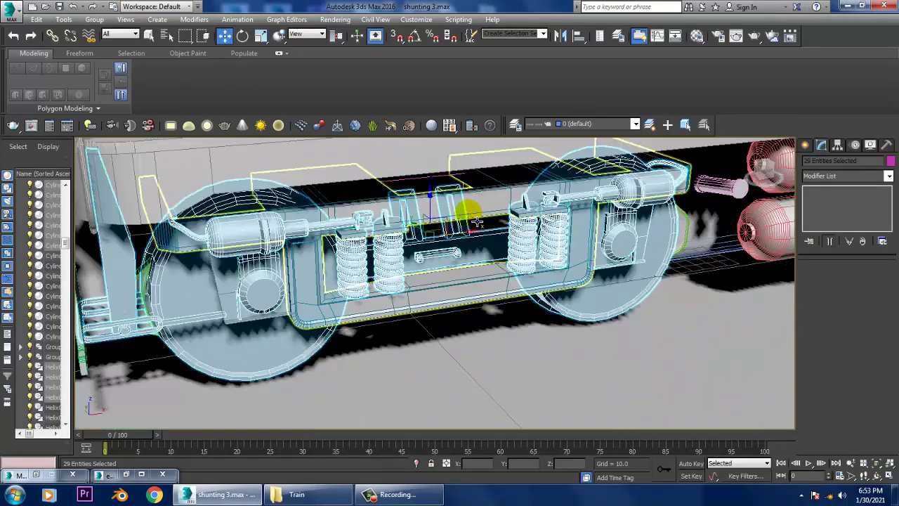
scroll(468, 207, down, 1)
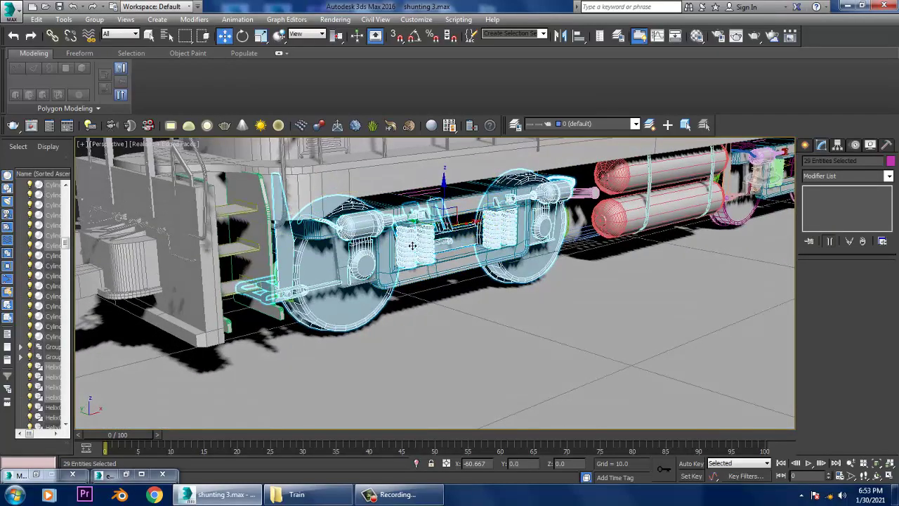
Step: Slide the selected bogie parts along the train and reframe the view around them
drag(412, 245, 83, 317)
scroll(295, 302, up, 3)
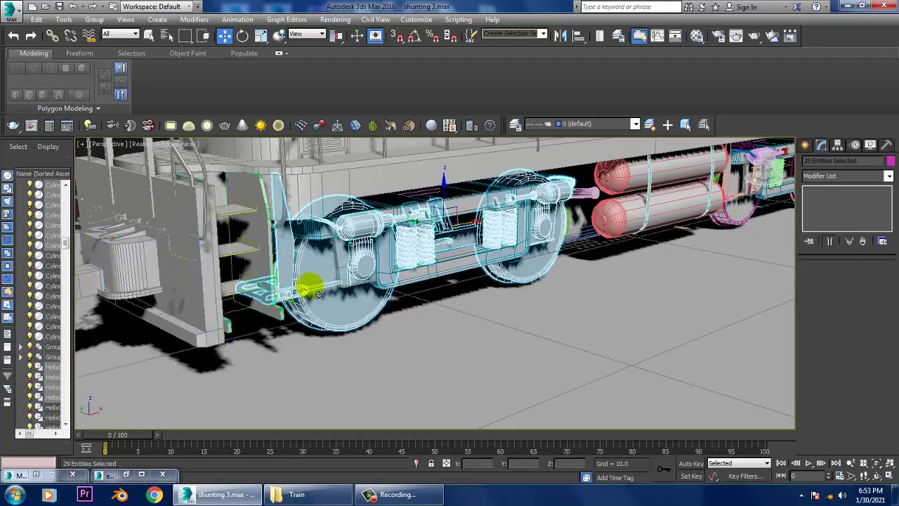
scroll(288, 281, up, 2)
scroll(264, 275, up, 1)
scroll(258, 260, up, 2)
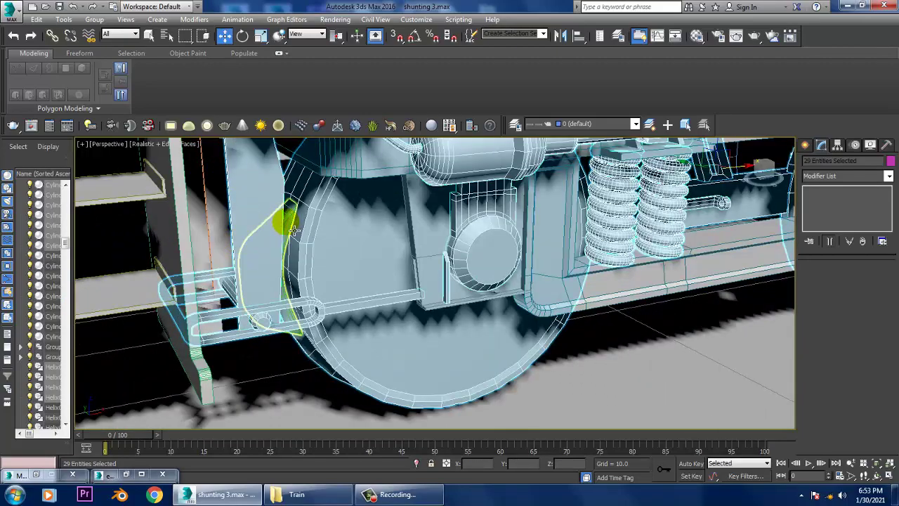
scroll(393, 232, down, 5)
scroll(408, 243, up, 2)
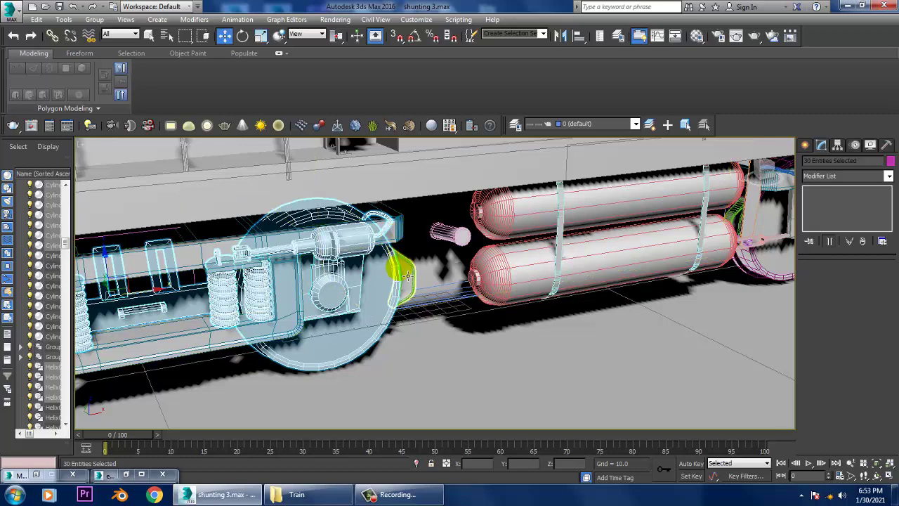
scroll(414, 276, down, 4)
scroll(439, 282, up, 2)
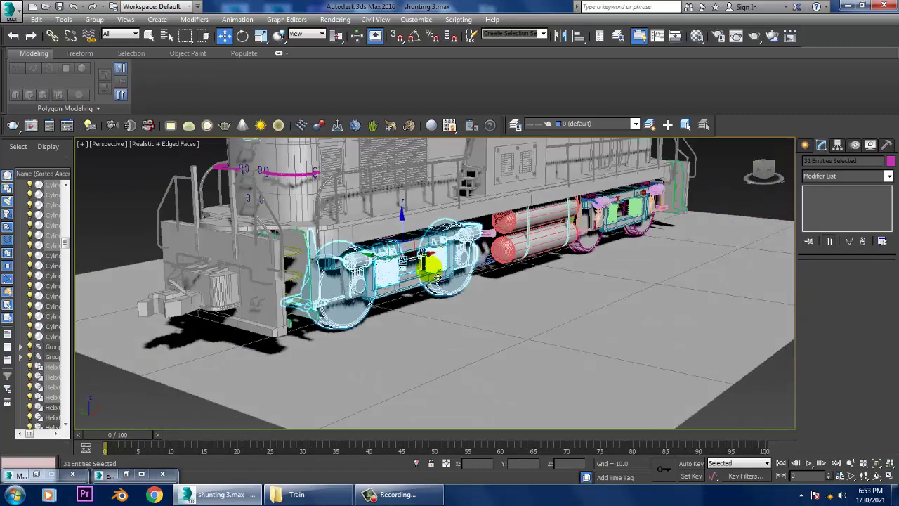
alt+middle_drag(438, 279, 444, 272)
Step: Mirror the 31 bogie parts as a Copy and nudge the copy into place from the Top view
click(561, 36)
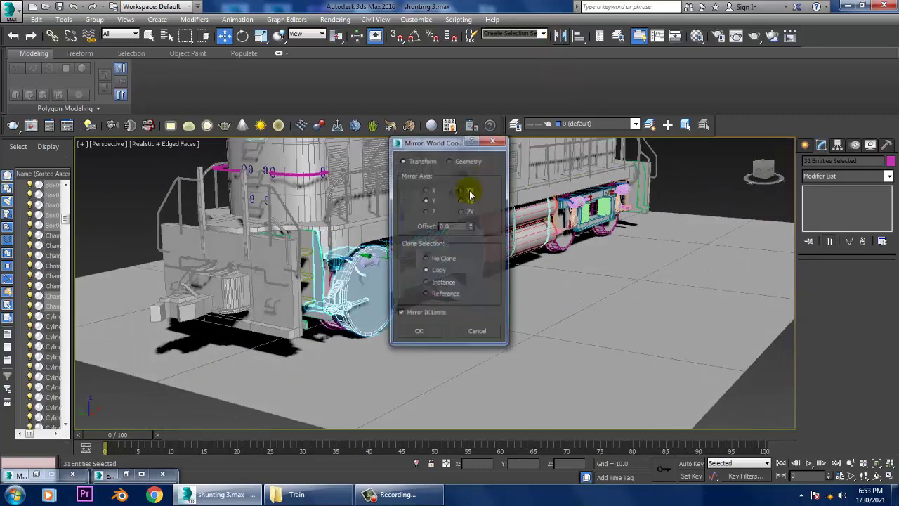
click(418, 334)
key(alt+w)
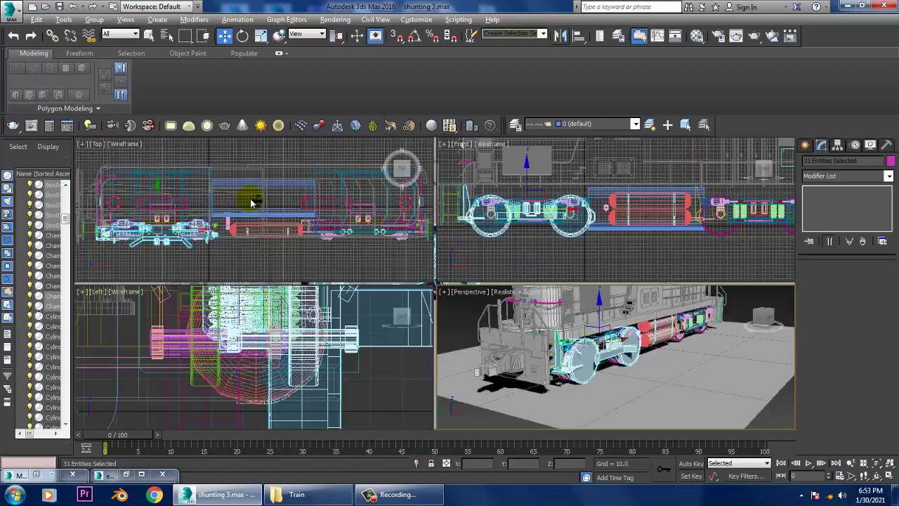
key(alt+w)
scroll(344, 241, up, 3)
middle_drag(344, 241, 460, 196)
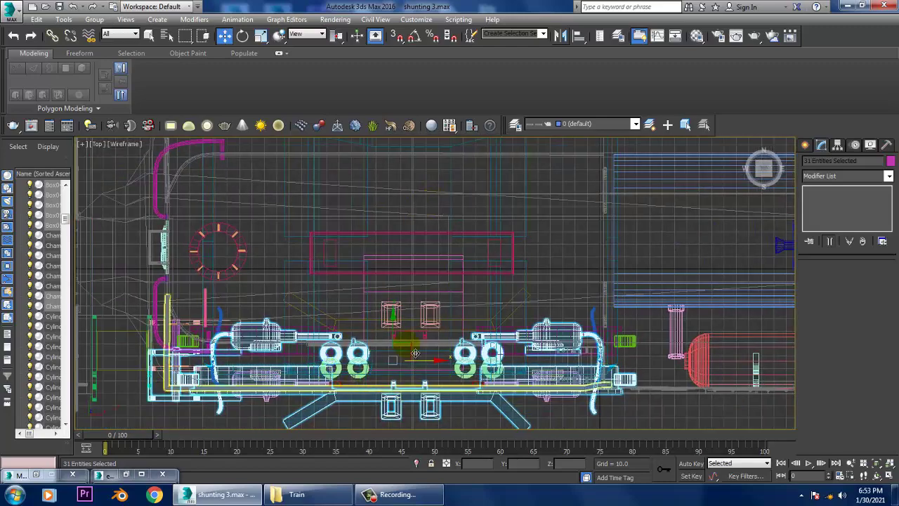
mouse_move(402, 340)
middle_down()
mouse_move(428, 264)
mouse_move(415, 265)
mouse_move(481, 157)
mouse_move(427, 244)
mouse_move(415, 145)
mouse_move(423, 263)
middle_up()
drag(431, 205, 431, 202)
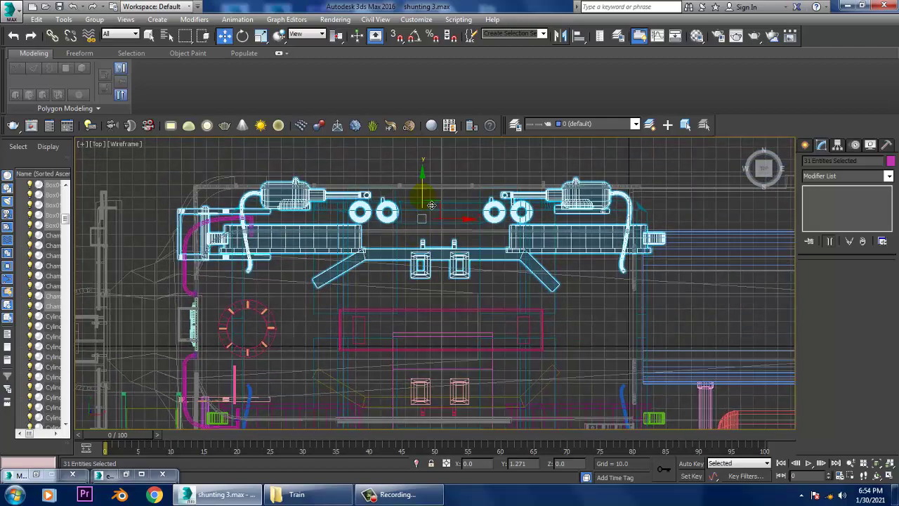
Step: Slide the 31 bogie parts along X in the Front view to the rear bogie at X 667.18
key(alt+w)
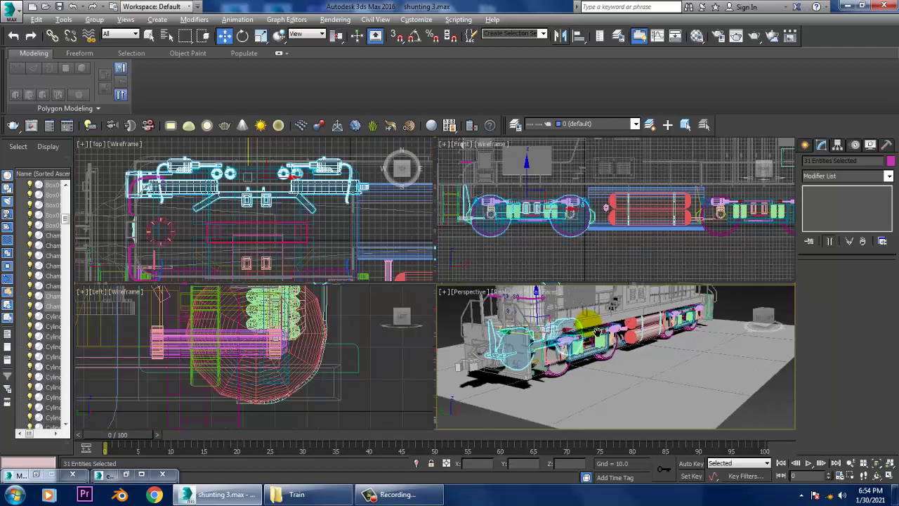
key(alt+w)
mouse_move(512, 287)
alt+middle_down()
mouse_move(547, 288)
mouse_move(477, 291)
alt+middle_up()
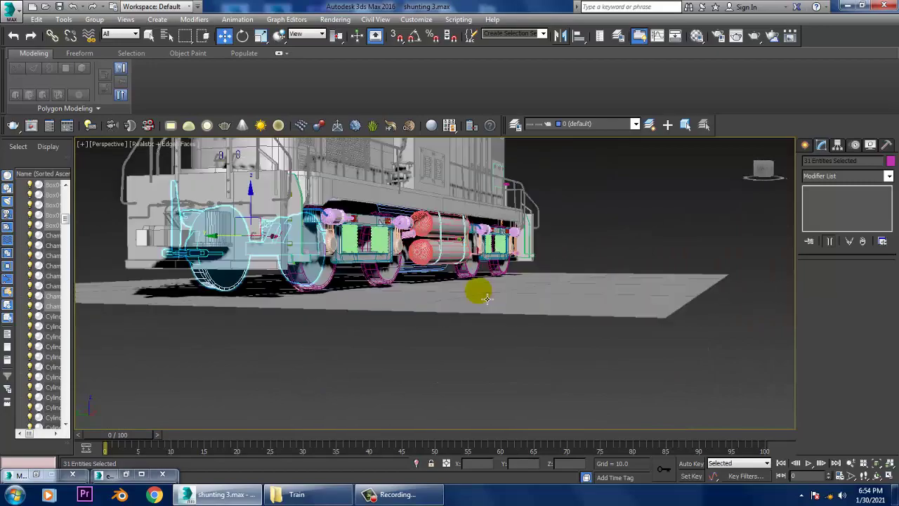
scroll(463, 295, up, 3)
scroll(457, 295, up, 2)
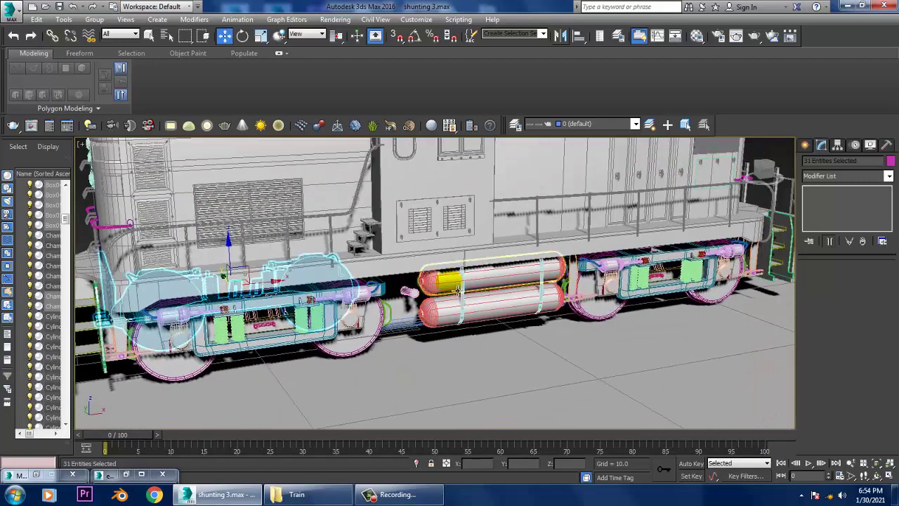
mouse_move(497, 261)
alt+middle_down()
mouse_move(508, 297)
mouse_move(643, 279)
alt+middle_up()
key(alt+w)
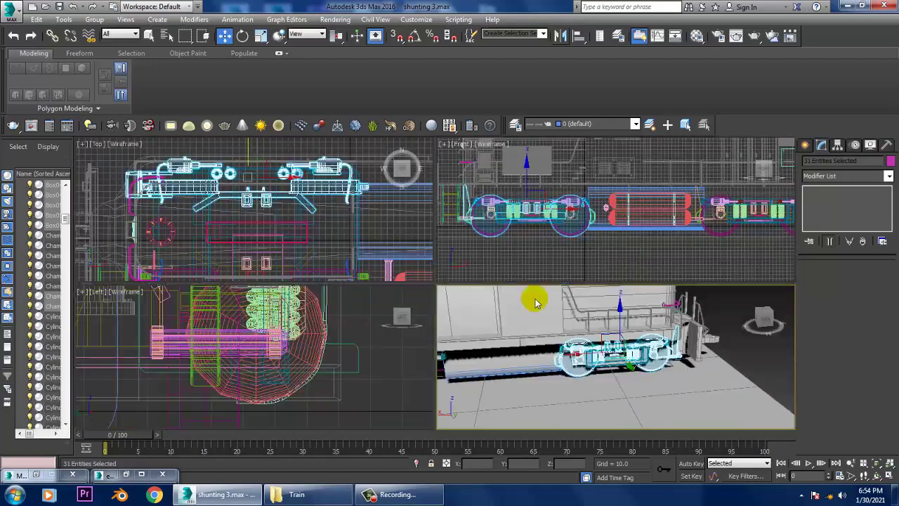
key(alt+w)
scroll(540, 302, down, 2)
middle_drag(540, 302, 402, 301)
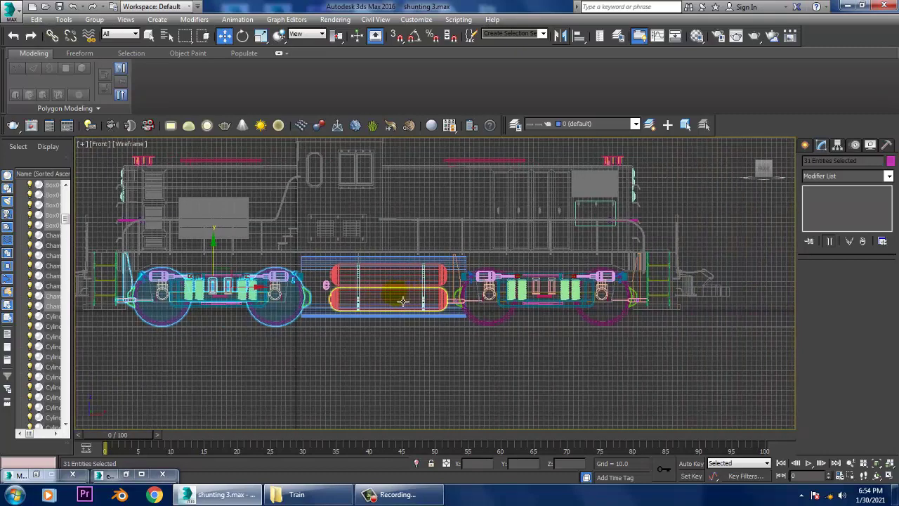
drag(264, 294, 608, 323)
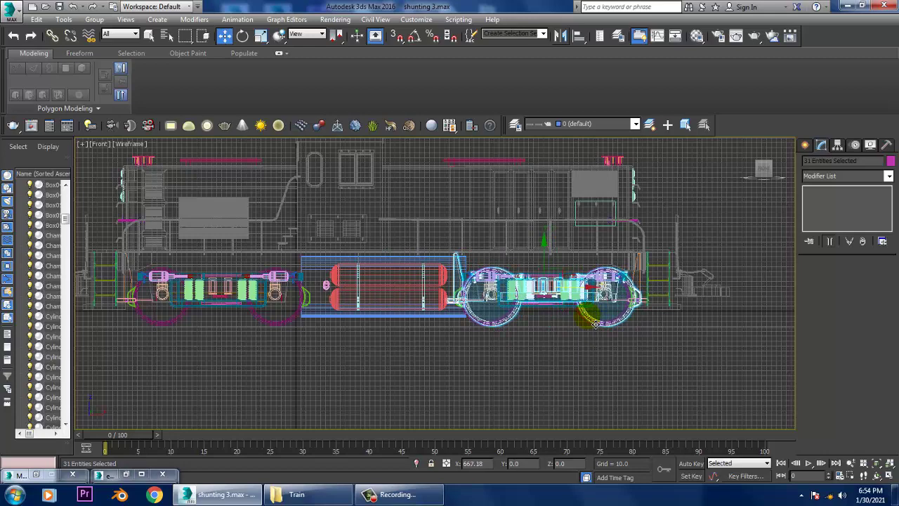
Step: Shift-drag the bogie to make one independent Copy, starting at Cylinder071, and check it in Perspective
shift+drag(595, 324, 588, 312)
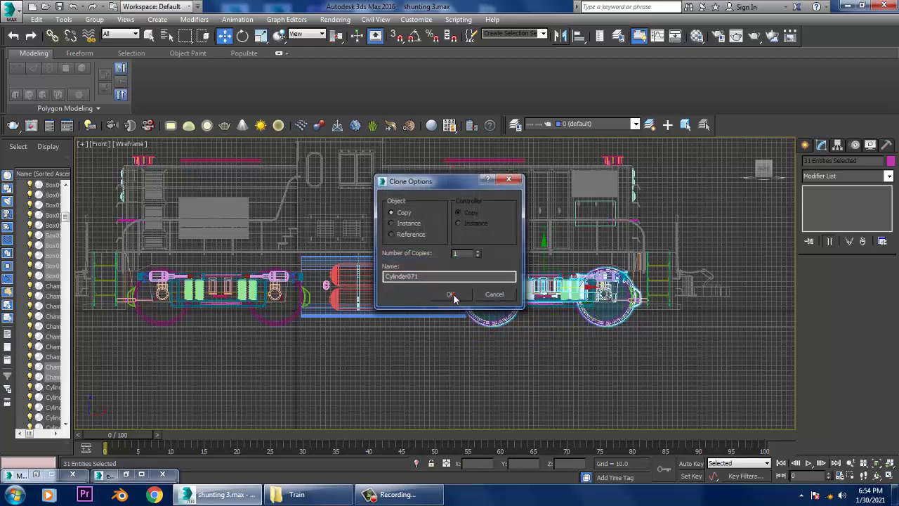
click(452, 296)
key(alt+w)
key(alt+w)
mouse_move(598, 337)
alt+middle_down()
mouse_move(436, 309)
mouse_move(545, 307)
mouse_move(580, 274)
mouse_move(526, 287)
alt+middle_up()
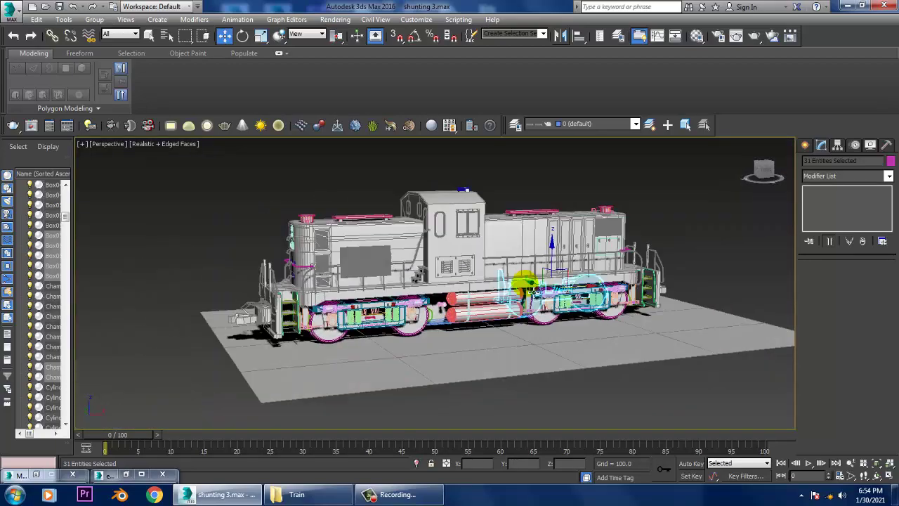
scroll(534, 288, up, 4)
scroll(534, 289, up, 3)
alt+middle_drag(476, 317, 497, 328)
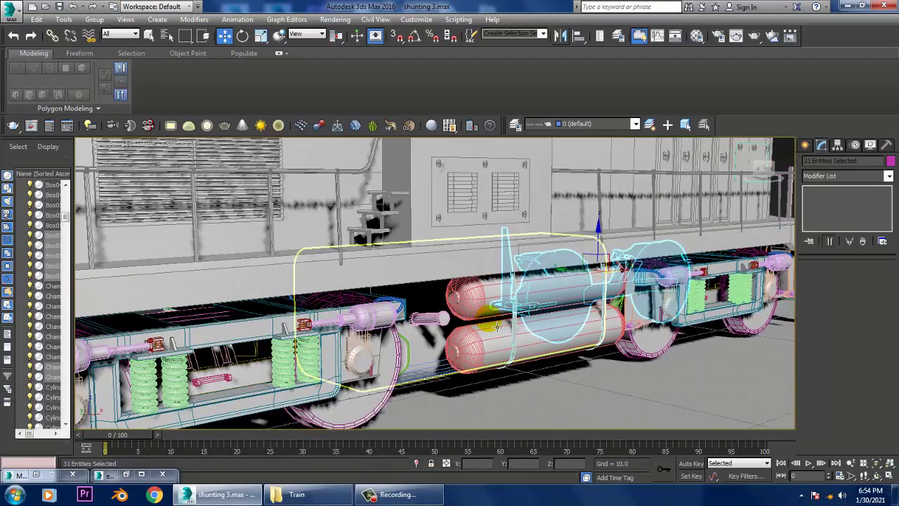
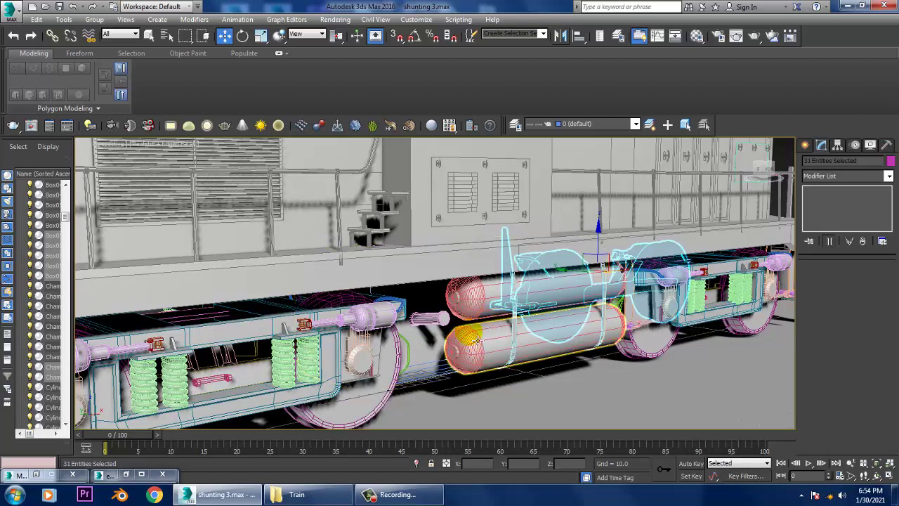
Step: Select both underframe air tanks and make a mirrored copy on the Y axis
click(494, 301)
ctrl+click(496, 335)
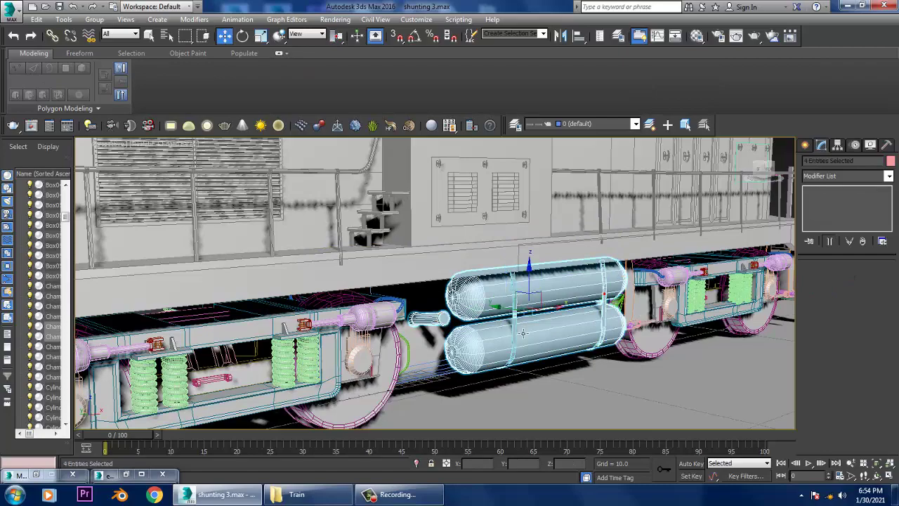
alt+middle_drag(635, 309, 592, 293)
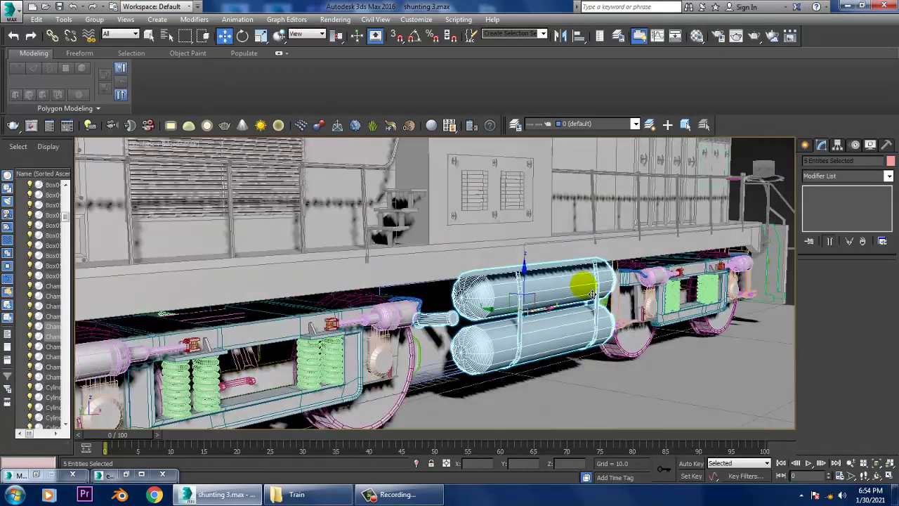
click(561, 39)
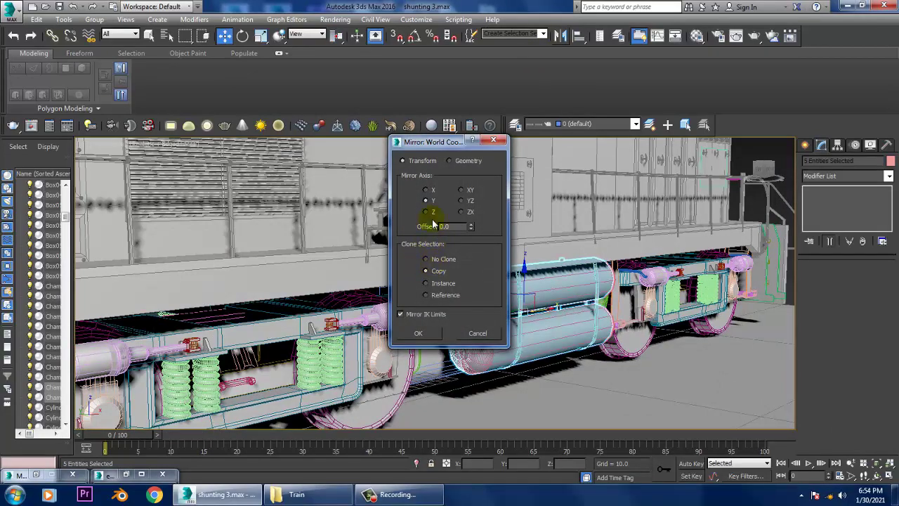
click(431, 335)
Step: In the Top view, move the tank copy to the chassis's other side and check it in Perspective
key(alt+w)
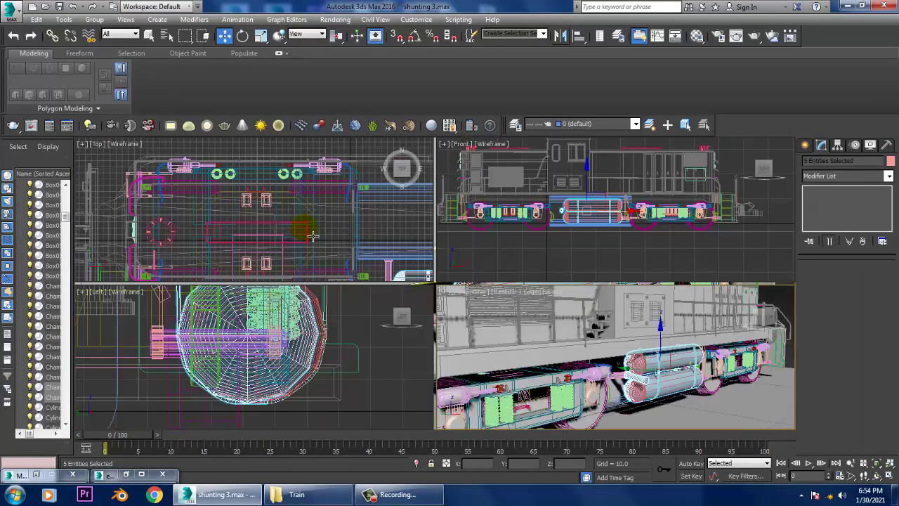
key(alt+w)
scroll(476, 243, down, 4)
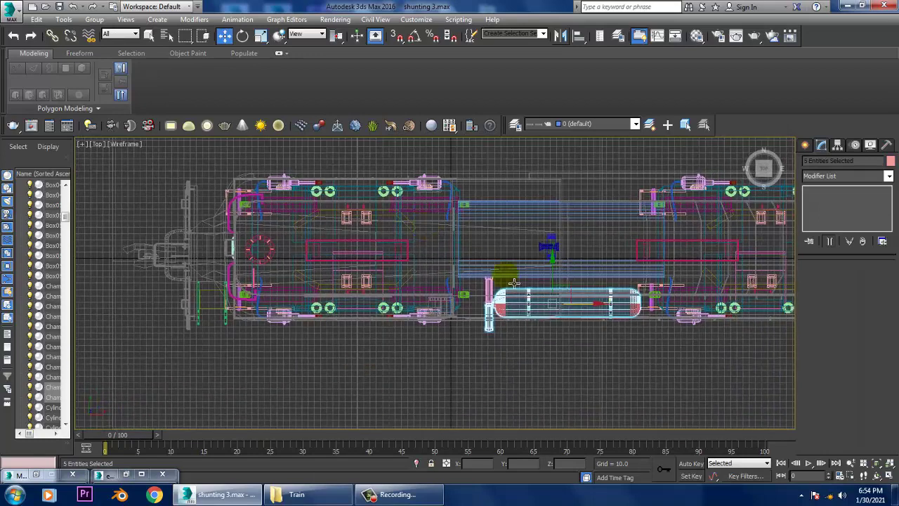
mouse_move(560, 289)
mouse_down()
mouse_move(581, 166)
mouse_move(586, 180)
mouse_up()
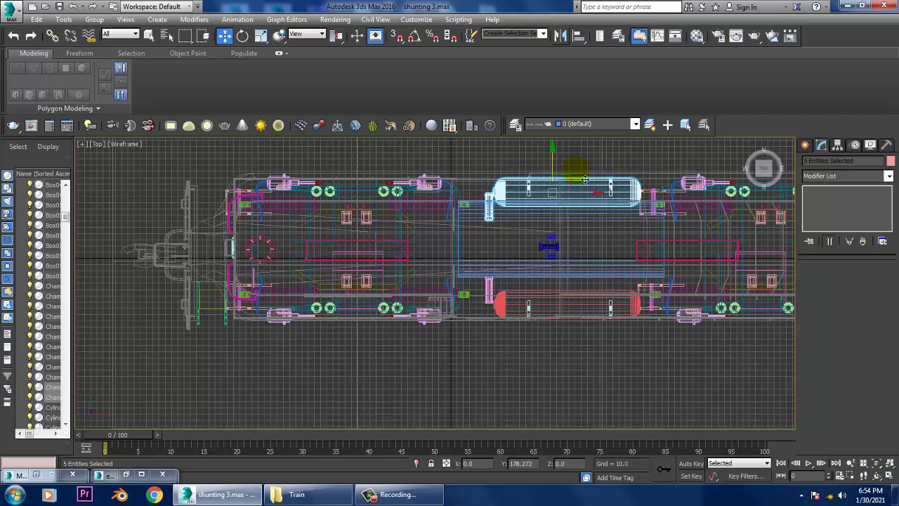
key(alt+w)
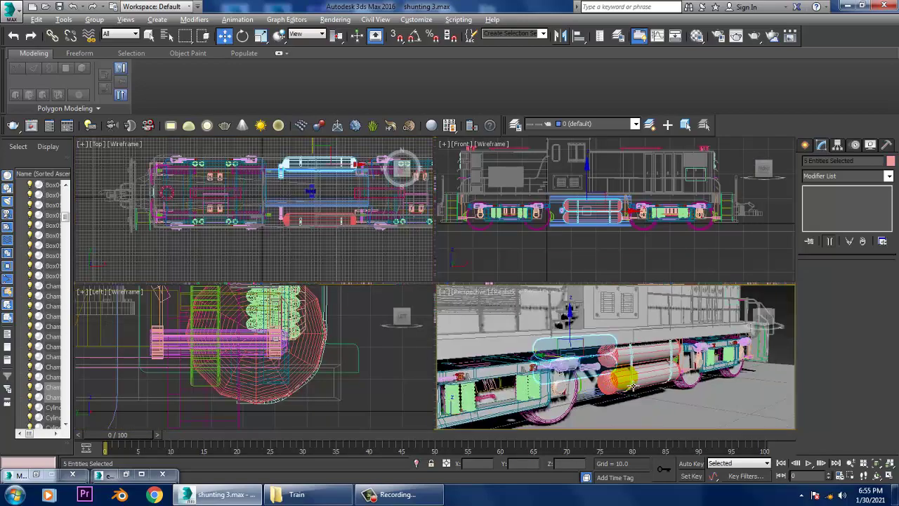
key(alt+w)
alt+middle_drag(628, 330, 344, 302)
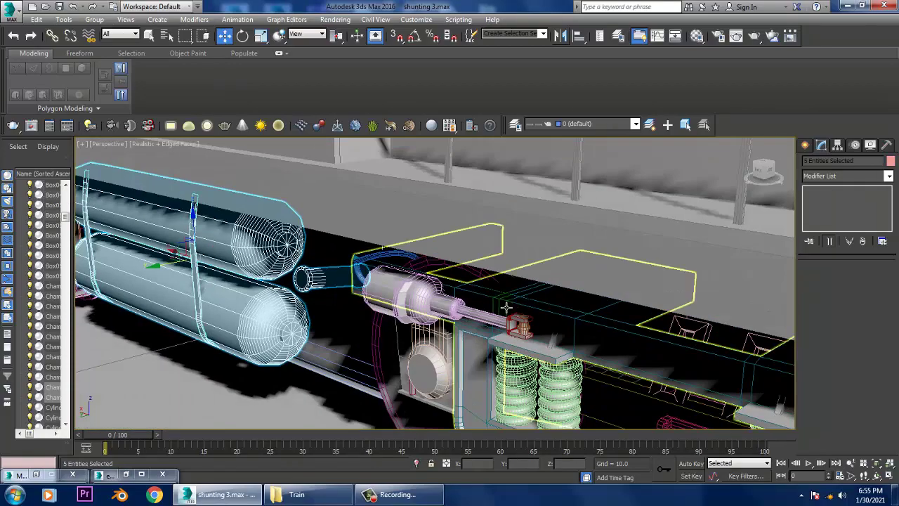
scroll(292, 259, up, 2)
mouse_move(291, 258)
alt+middle_down()
mouse_move(302, 273)
mouse_move(283, 288)
alt+middle_up()
mouse_move(165, 269)
alt+middle_down()
mouse_move(321, 259)
mouse_move(327, 270)
mouse_move(315, 255)
mouse_move(401, 266)
mouse_move(323, 257)
mouse_move(375, 286)
mouse_move(500, 213)
alt+middle_up()
scroll(287, 264, up, 2)
Step: Select the side railing with its posts and mirror-copy them on the Y axis
click(474, 259)
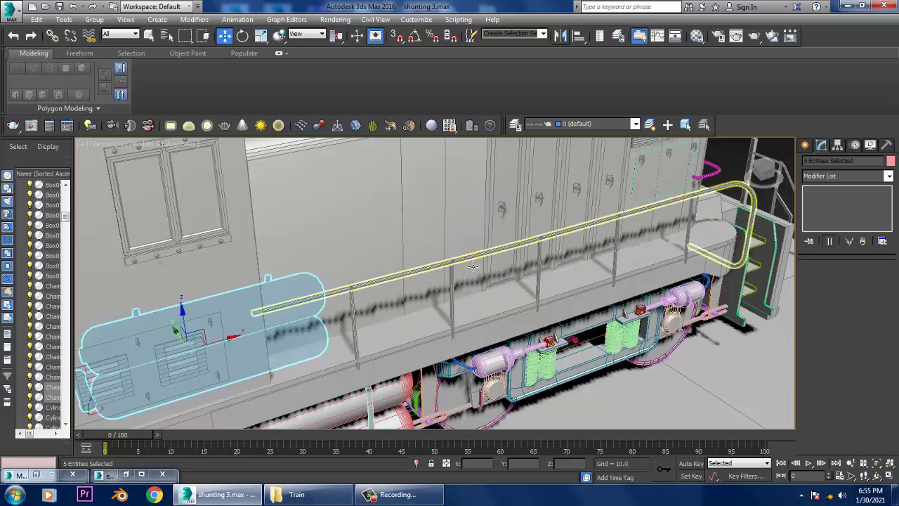
ctrl+click(352, 314)
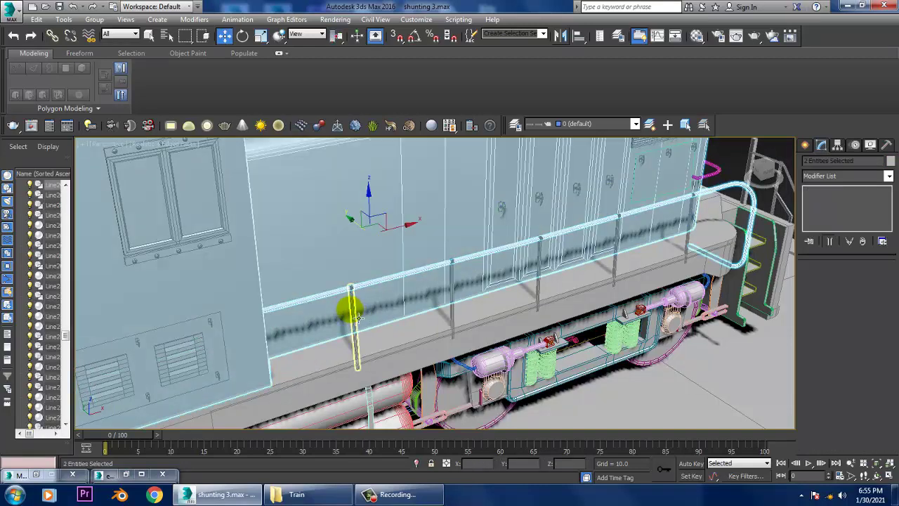
click(360, 317)
ctrl+click(457, 290)
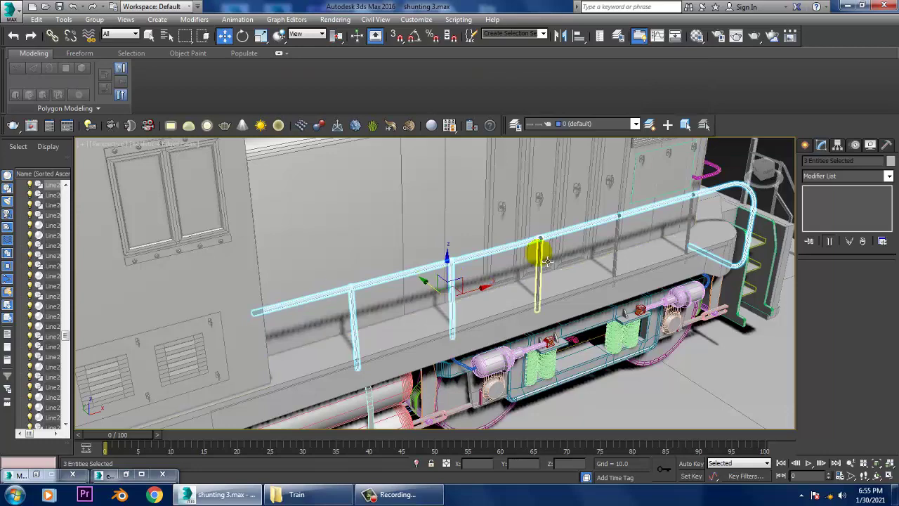
ctrl+click(622, 246)
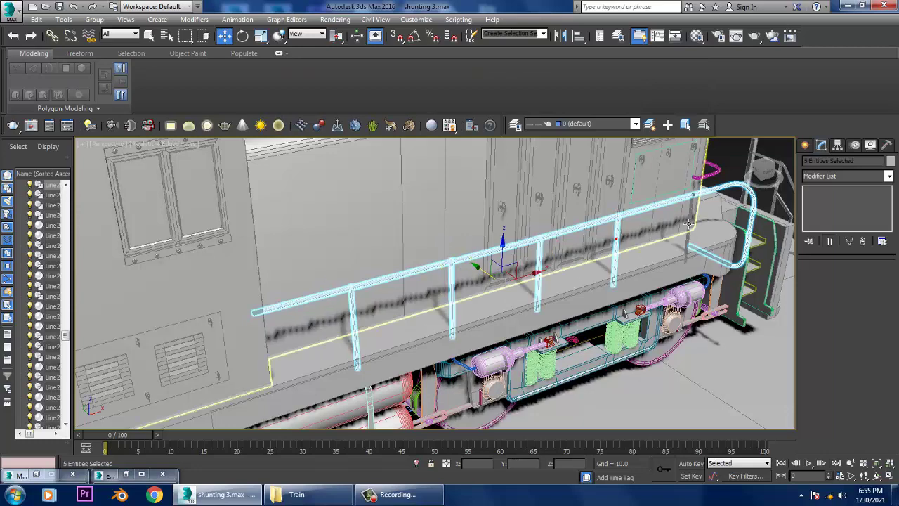
ctrl+click(698, 220)
alt+middle_drag(697, 220, 613, 277)
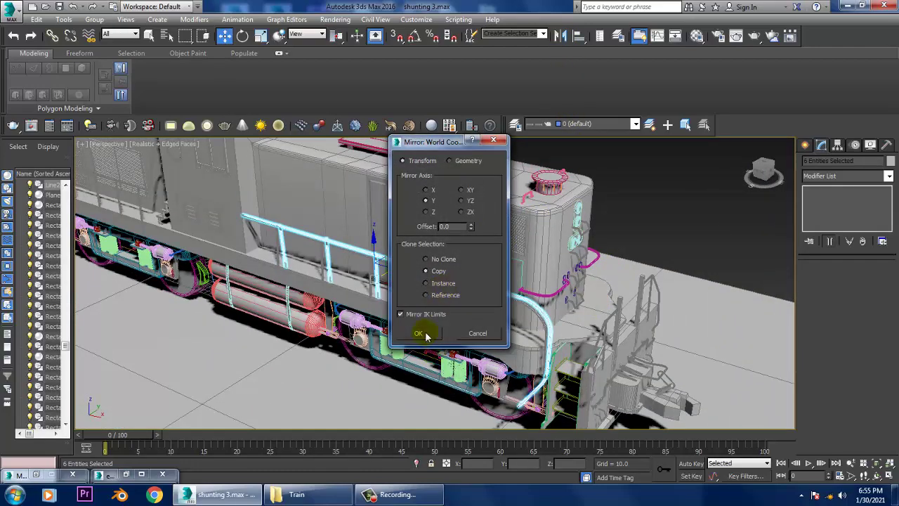
click(419, 333)
Step: Move the railing copy across to the locomotive's opposite side
alt+middle_drag(426, 335, 509, 303)
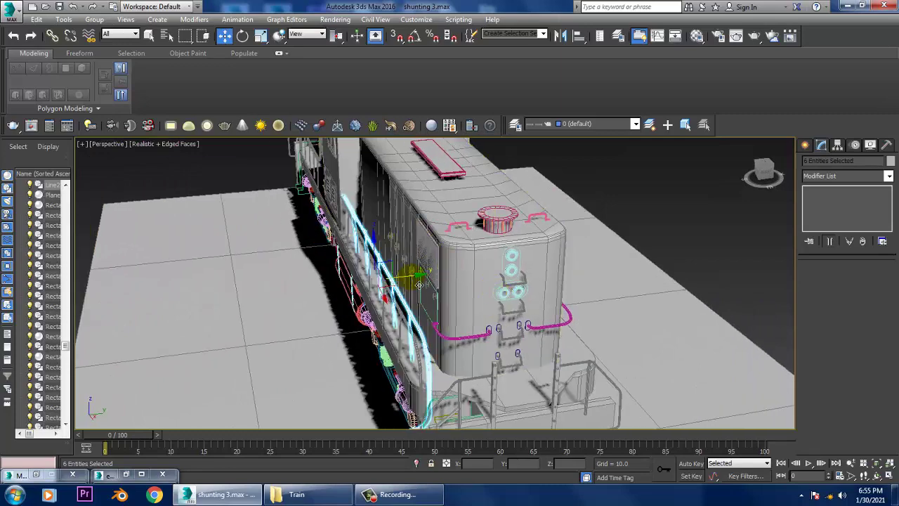
drag(419, 284, 567, 274)
mouse_move(633, 294)
alt+middle_down()
mouse_move(511, 275)
mouse_move(632, 295)
mouse_move(568, 200)
mouse_move(578, 291)
mouse_move(537, 261)
mouse_move(606, 271)
alt+middle_up()
Step: Mirror-copy the two end step parts on the Y axis, then clear the selection
click(536, 261)
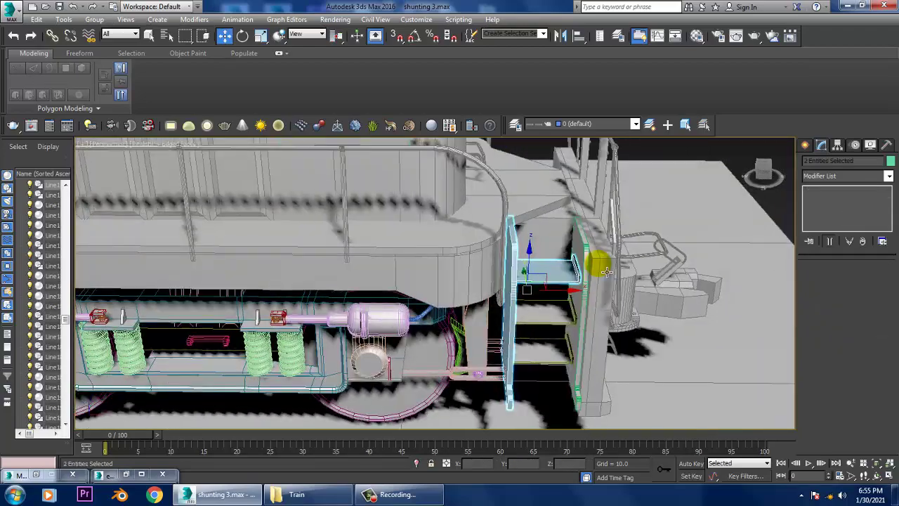
ctrl+click(552, 363)
mouse_move(551, 363)
alt+middle_down()
mouse_move(485, 315)
mouse_move(452, 186)
alt+middle_up()
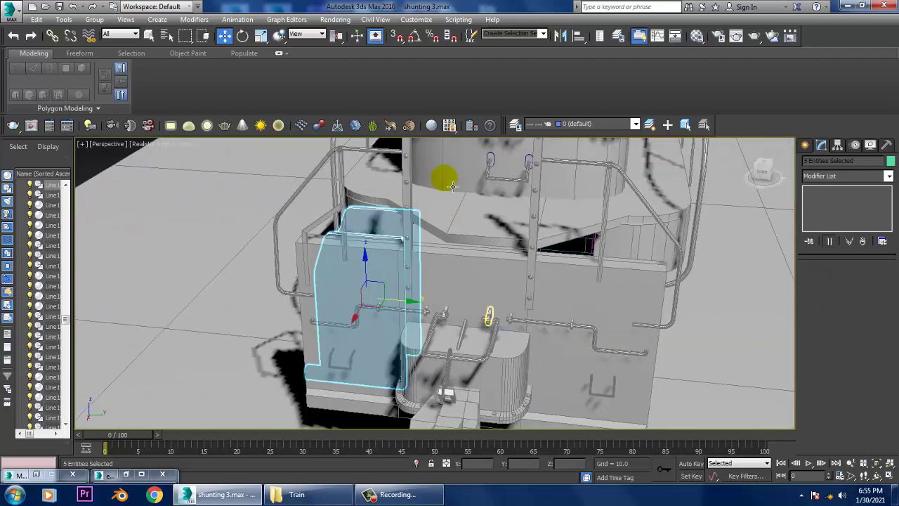
click(561, 37)
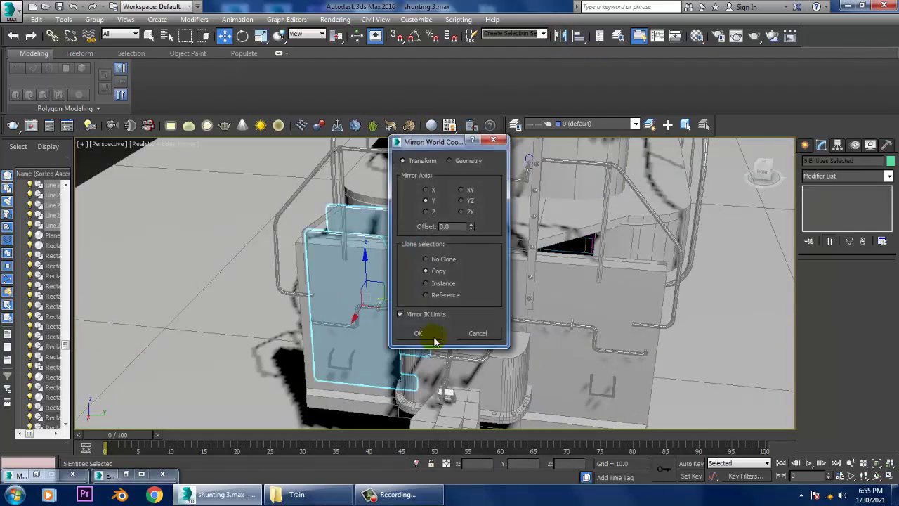
click(428, 337)
click(537, 330)
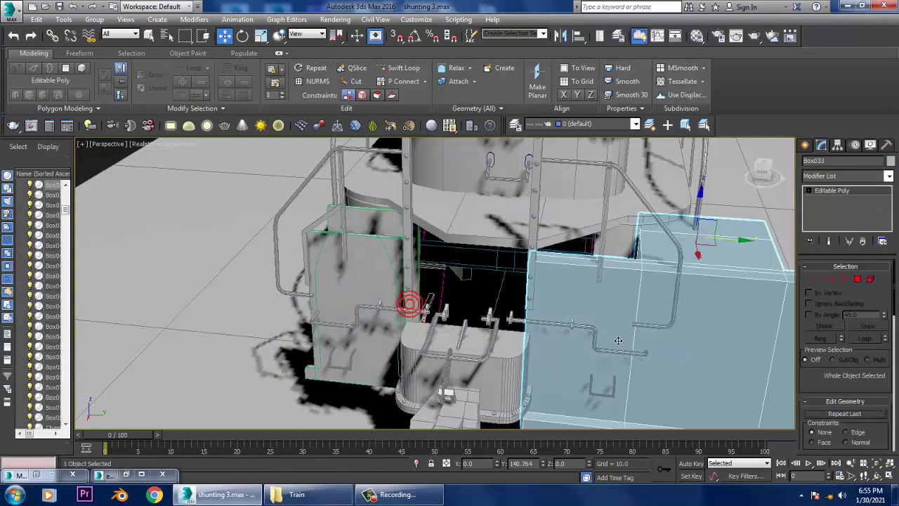
alt+middle_drag(537, 330, 517, 315)
key(ctrl+d)
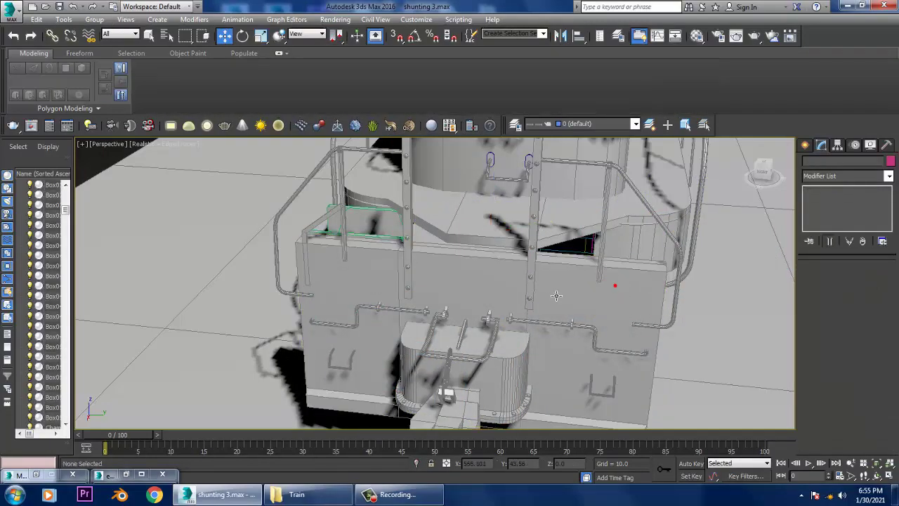
mouse_move(611, 283)
alt+middle_down()
mouse_move(466, 276)
mouse_move(588, 246)
alt+middle_up()
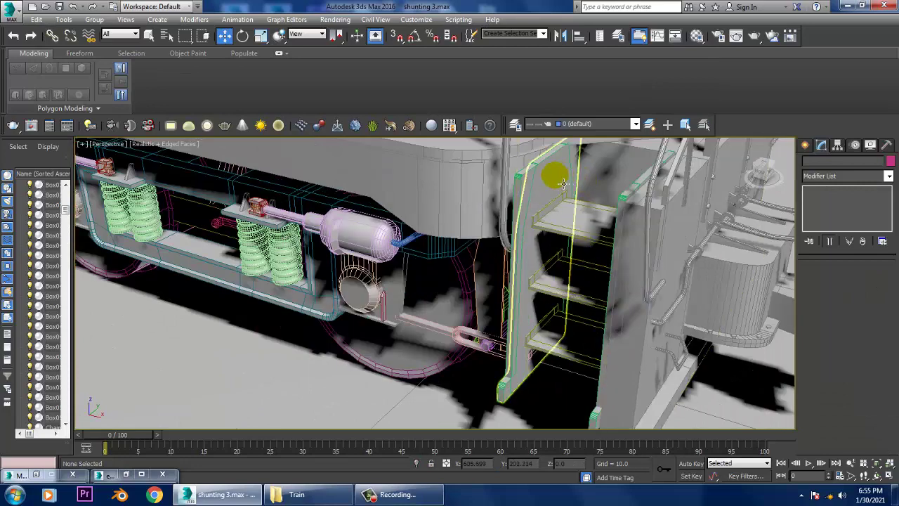
Step: Select the ladder's side frames Line157 and its partner plus its three steps
click(555, 176)
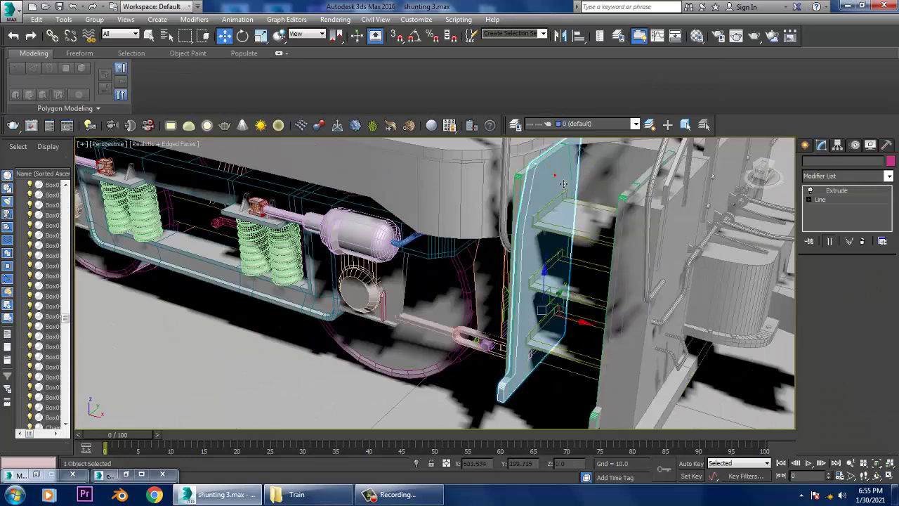
key(ctrl+d)
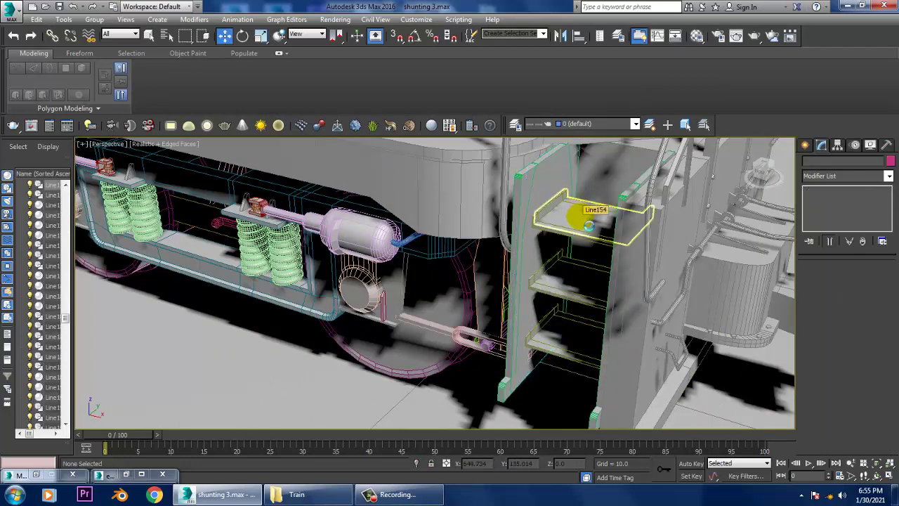
click(569, 218)
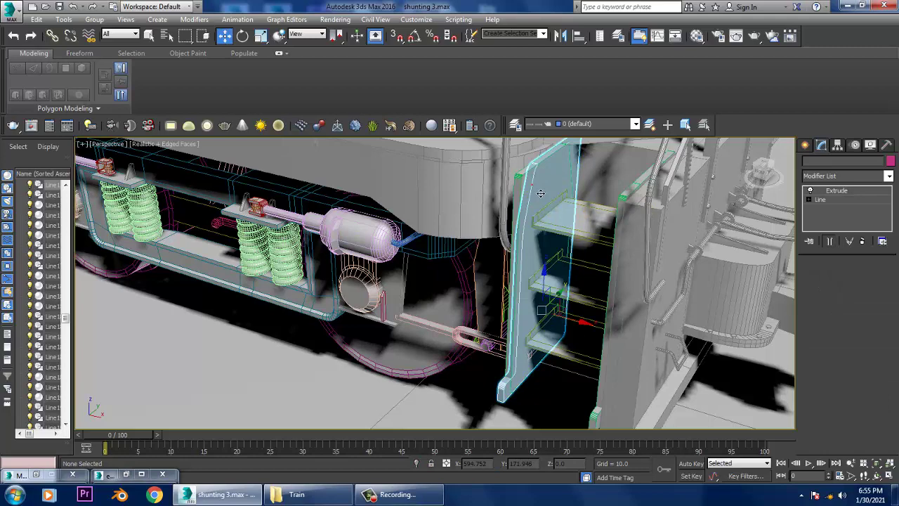
ctrl+click(581, 227)
ctrl+click(578, 283)
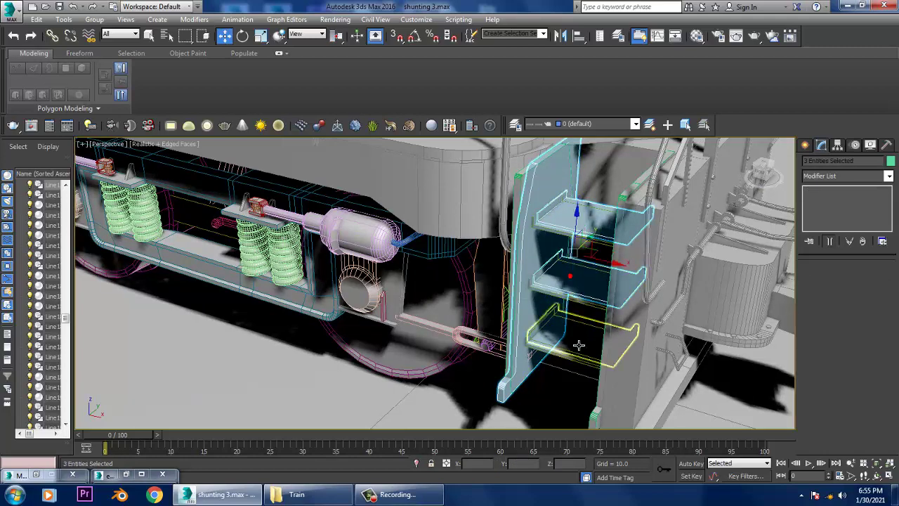
ctrl+click(581, 336)
ctrl+click(636, 196)
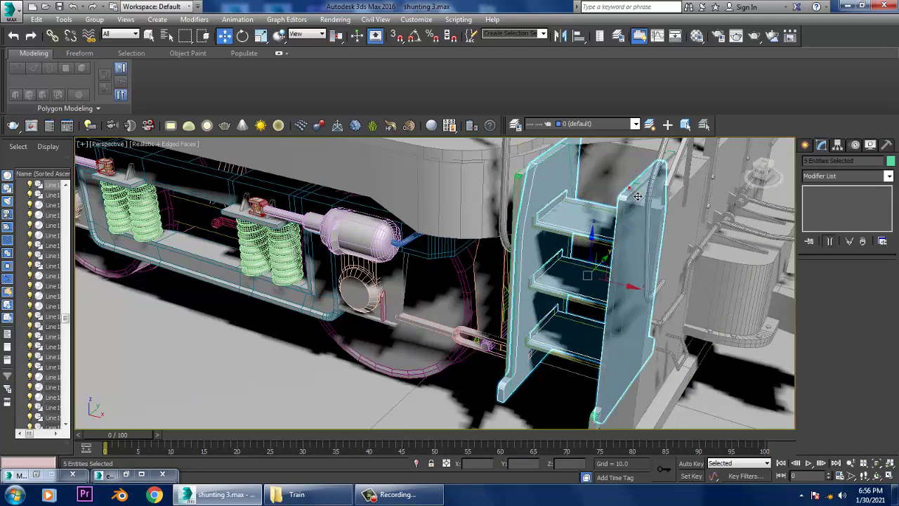
alt+middle_drag(640, 211, 658, 234)
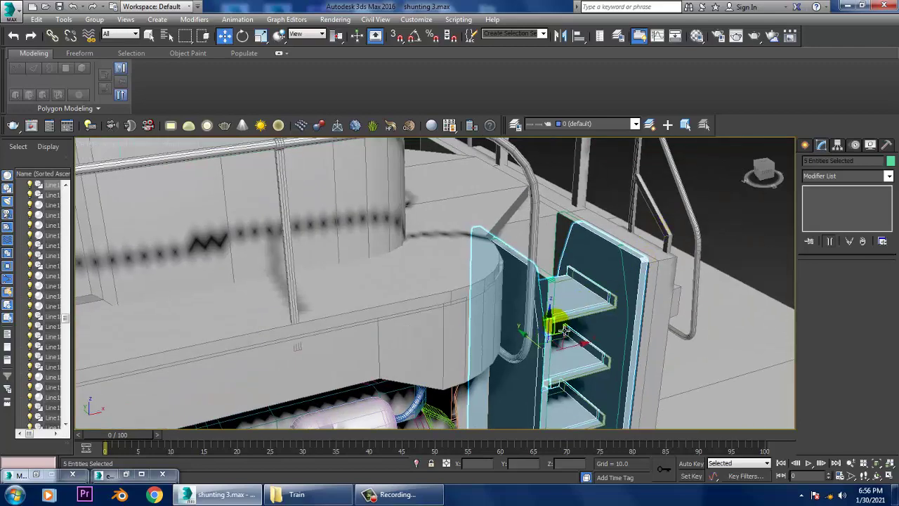
Step: Shift-drag a ladder copy and snap it onto the body's front corner beside the buffer
shift+drag(514, 334, 389, 225)
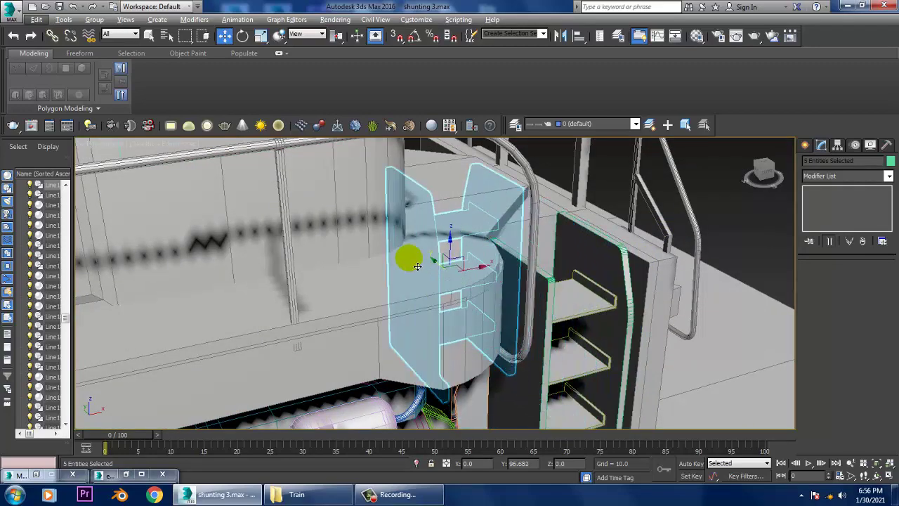
mouse_move(389, 225)
alt+middle_down()
mouse_move(590, 286)
mouse_move(567, 271)
mouse_move(570, 285)
mouse_move(554, 283)
alt+middle_up()
key(ctrl+z)
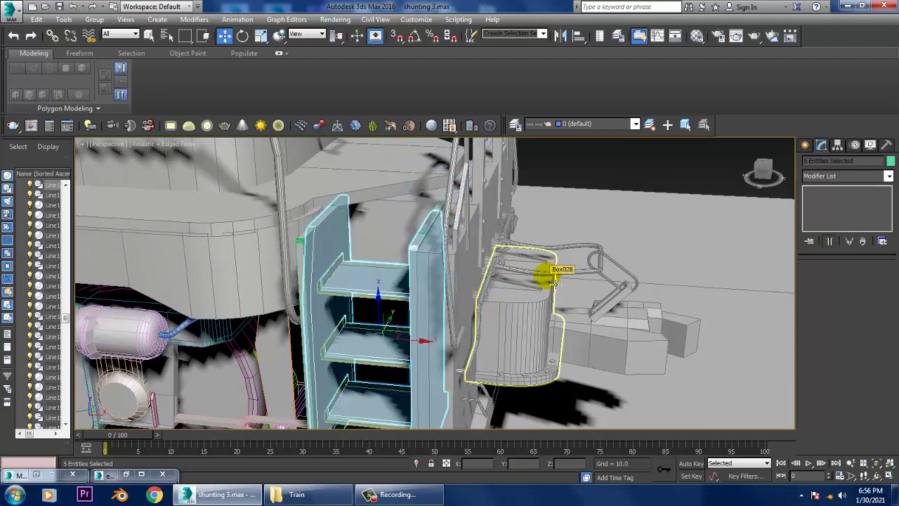
alt+middle_drag(498, 265, 485, 272)
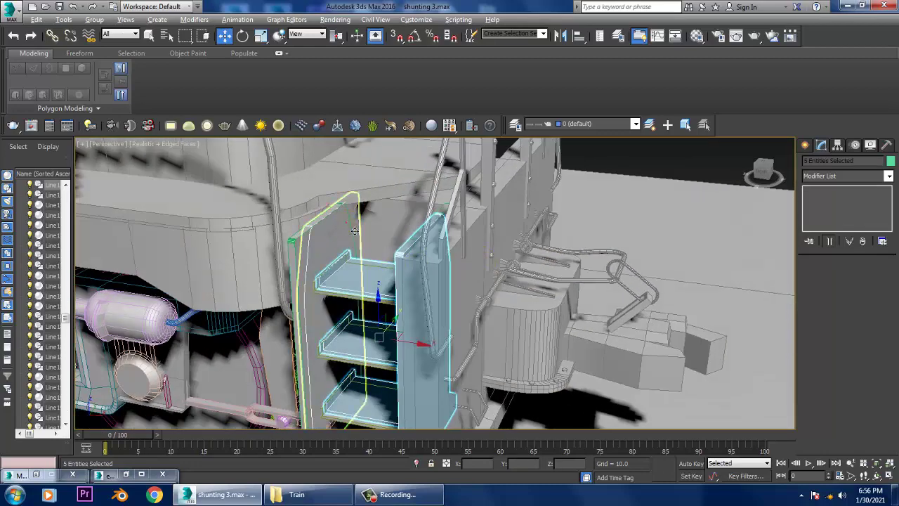
drag(353, 236, 293, 240)
mouse_move(293, 241)
alt+middle_down()
mouse_move(414, 321)
mouse_move(410, 333)
mouse_move(414, 322)
mouse_move(401, 321)
mouse_move(597, 260)
mouse_move(499, 279)
mouse_move(562, 291)
mouse_move(539, 268)
alt+middle_up()
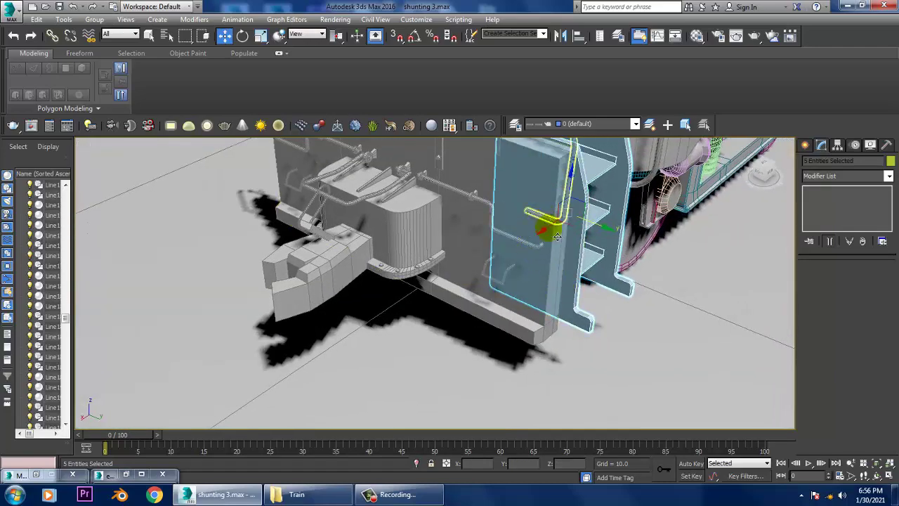
drag(604, 233, 593, 230)
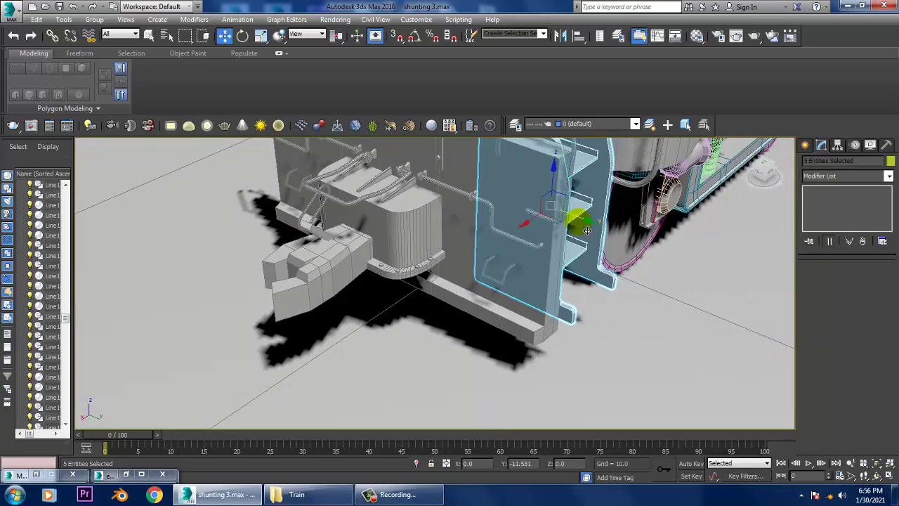
mouse_move(580, 240)
alt+middle_down()
mouse_move(476, 272)
mouse_move(489, 264)
alt+middle_up()
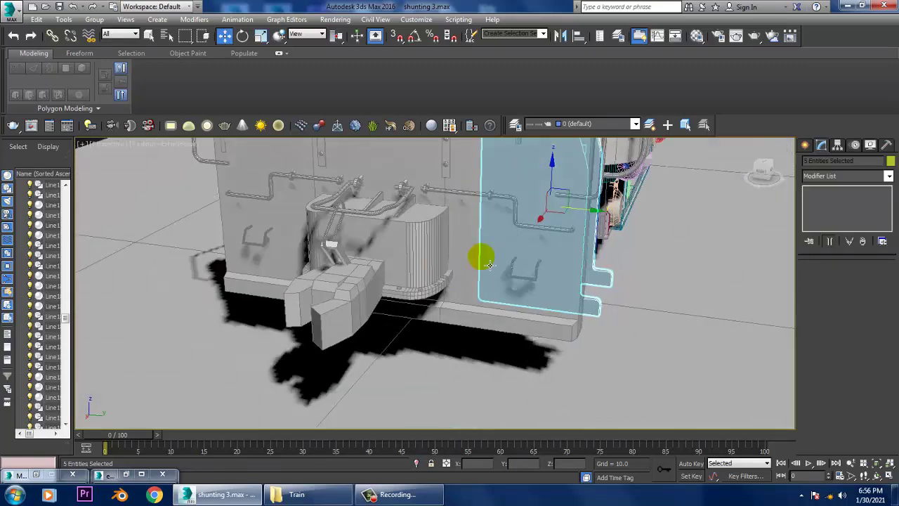
mouse_move(582, 232)
alt+middle_down()
mouse_move(582, 290)
mouse_move(526, 281)
mouse_move(512, 290)
mouse_move(576, 298)
mouse_move(692, 381)
mouse_move(702, 321)
mouse_move(583, 323)
alt+middle_up()
Step: Zoom out in the Perspective view until the entire locomotive and ground plane fit
scroll(582, 323, down, 5)
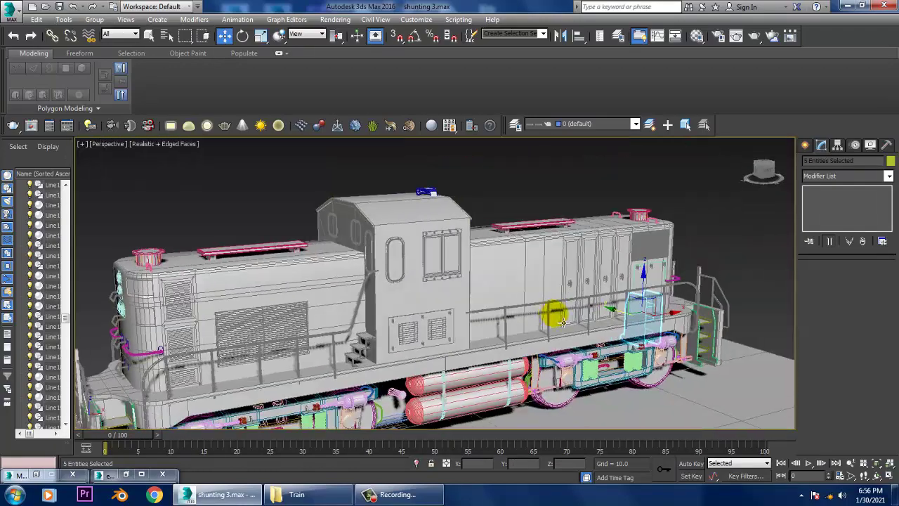
scroll(497, 286, up, 1)
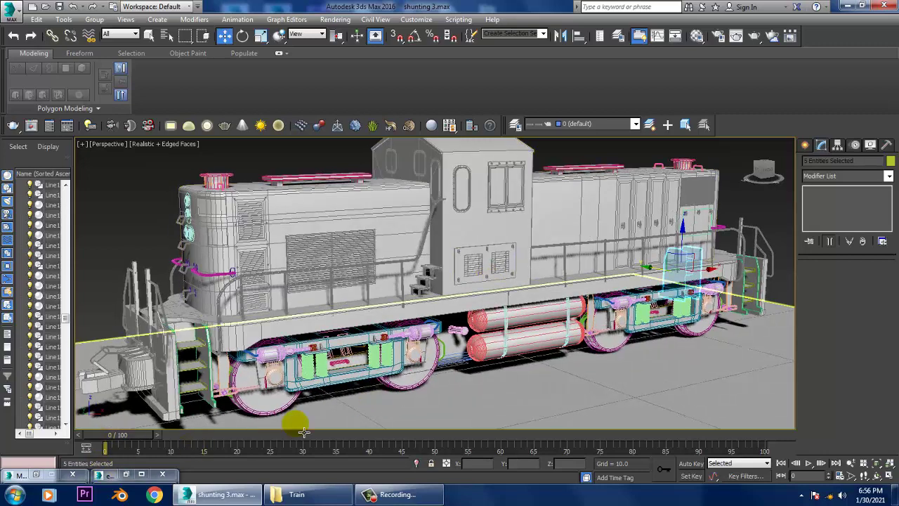
scroll(573, 324, down, 1)
scroll(576, 330, down, 3)
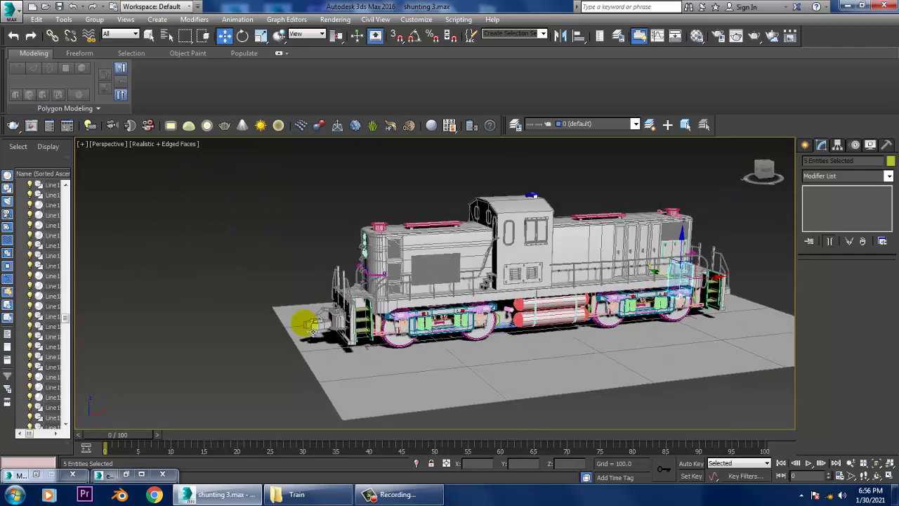
Step: Restore the locomotive reference photo, browse it, then minimize it again
click(126, 474)
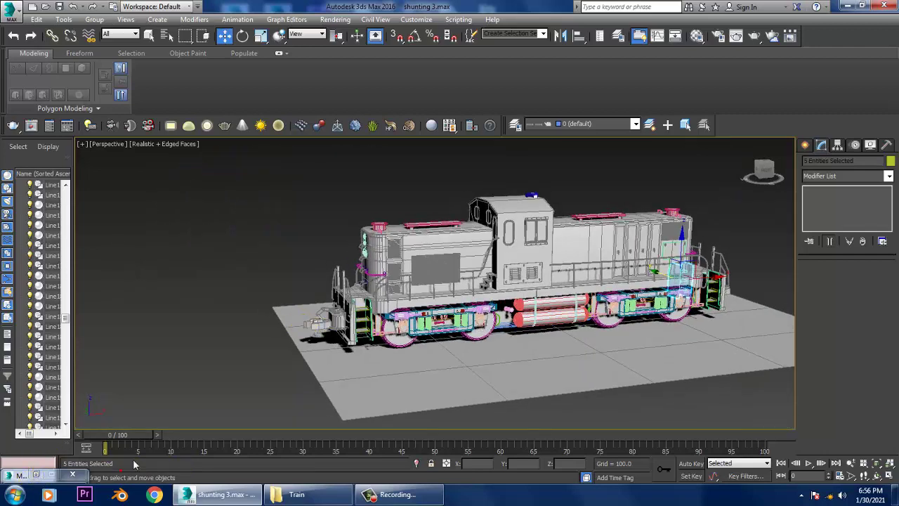
scroll(147, 248, down, 2)
scroll(146, 254, down, 1)
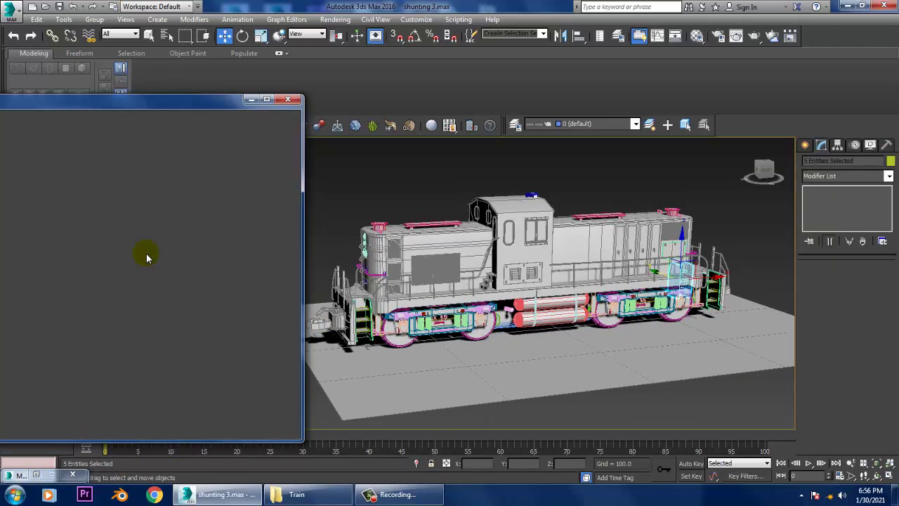
scroll(162, 259, down, 1)
click(255, 100)
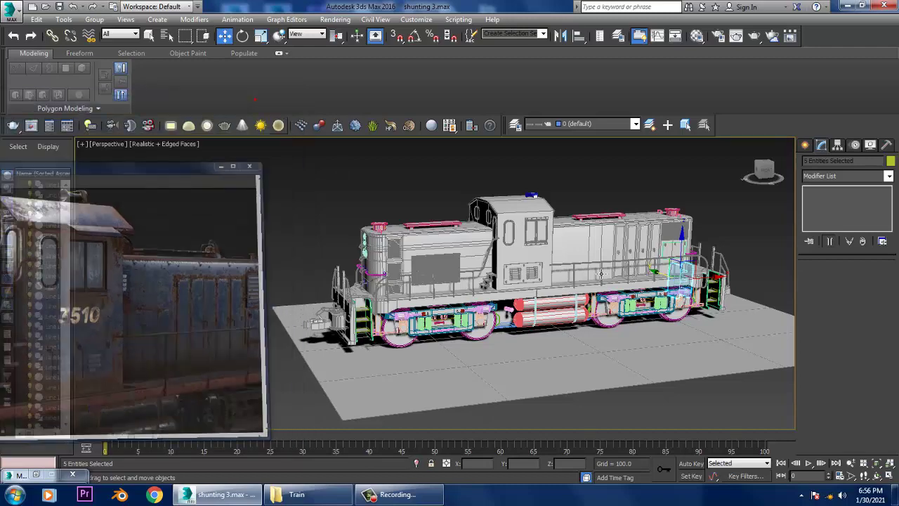
scroll(462, 257, up, 2)
scroll(461, 257, up, 5)
scroll(523, 288, up, 2)
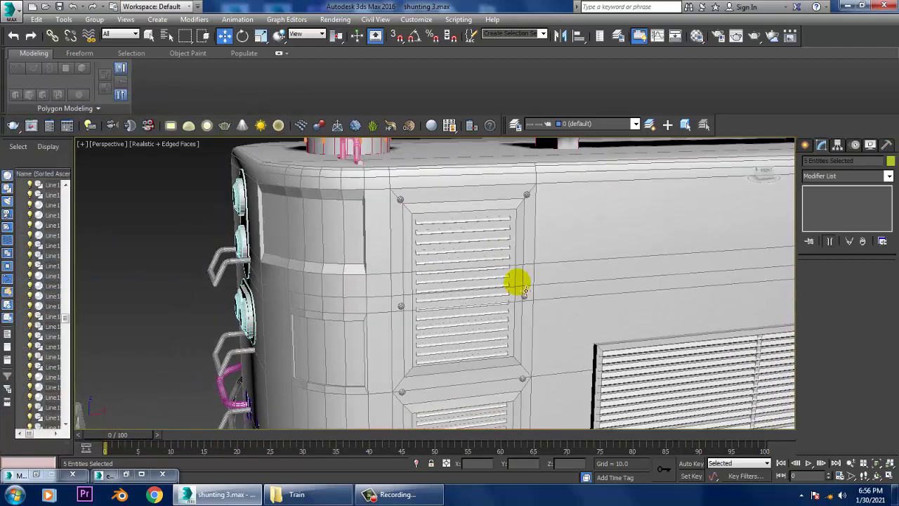
Step: Orbit to the cab side panels and select the locomotive body Box001
click(456, 223)
click(469, 227)
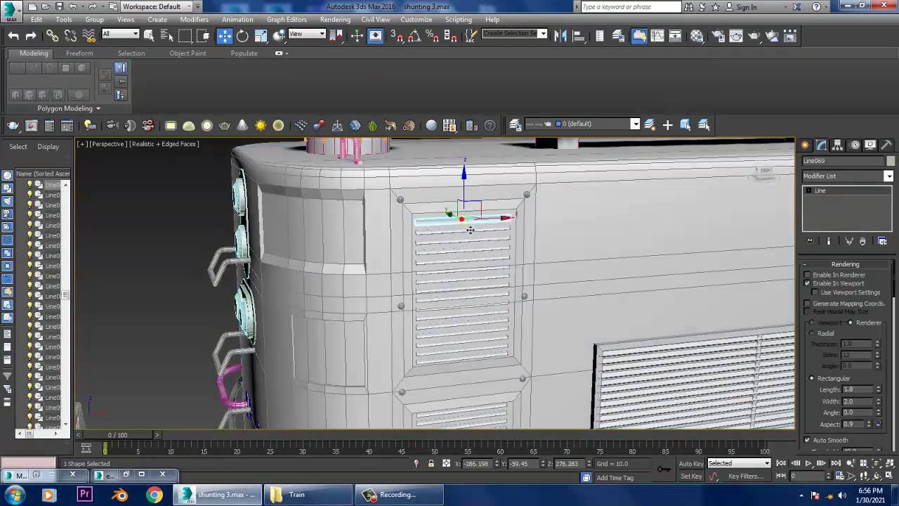
scroll(470, 239, down, 6)
mouse_move(559, 234)
alt+middle_down()
mouse_move(477, 228)
mouse_move(655, 264)
alt+middle_up()
scroll(597, 260, up, 4)
mouse_move(597, 261)
alt+middle_down()
mouse_move(572, 255)
mouse_move(583, 249)
alt+middle_up()
click(470, 242)
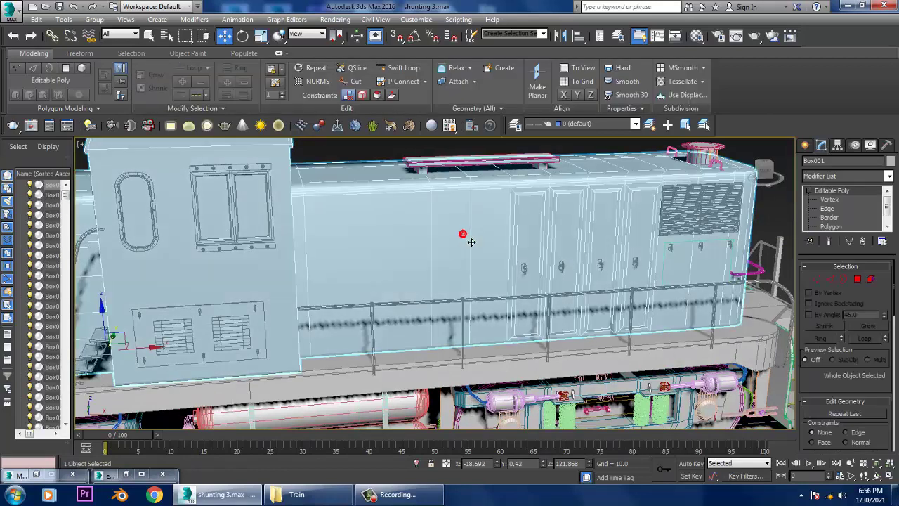
Step: At Polygon level, select the two side door panel polygons and inset them
key(4)
click(477, 255)
ctrl+click(458, 258)
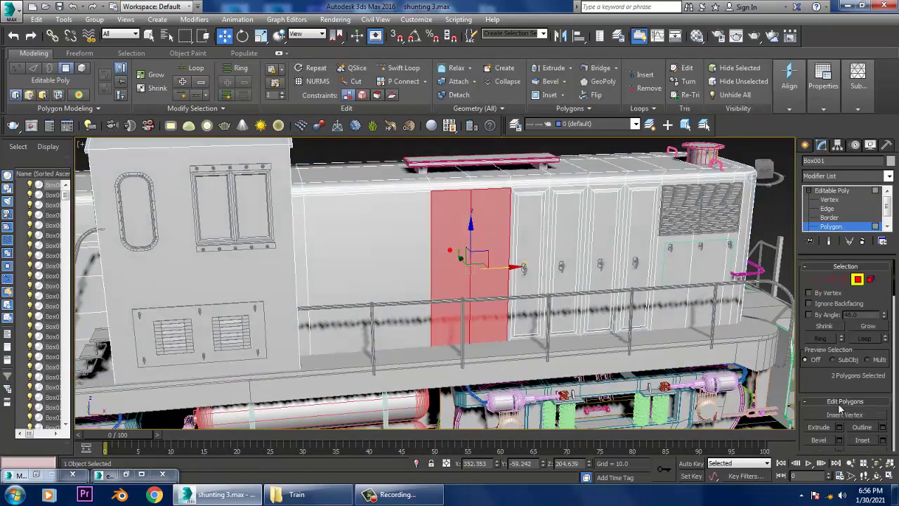
click(882, 440)
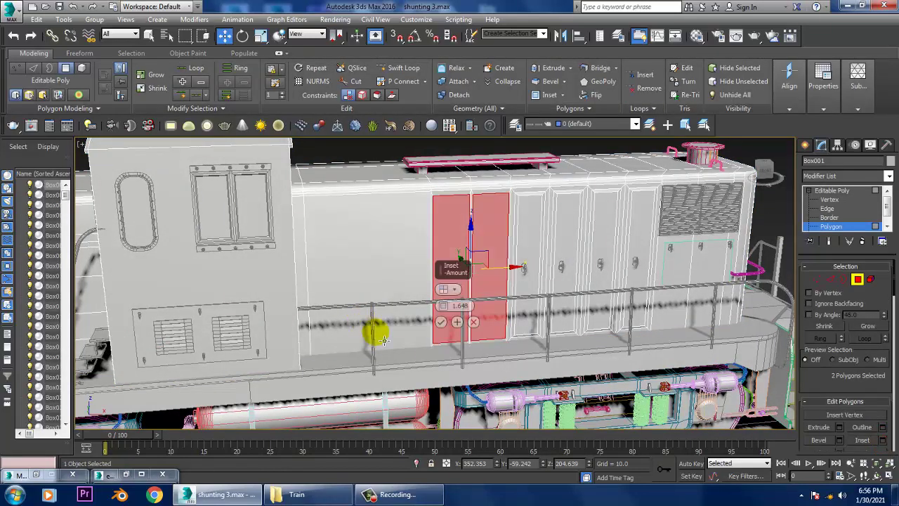
click(441, 322)
key(z)
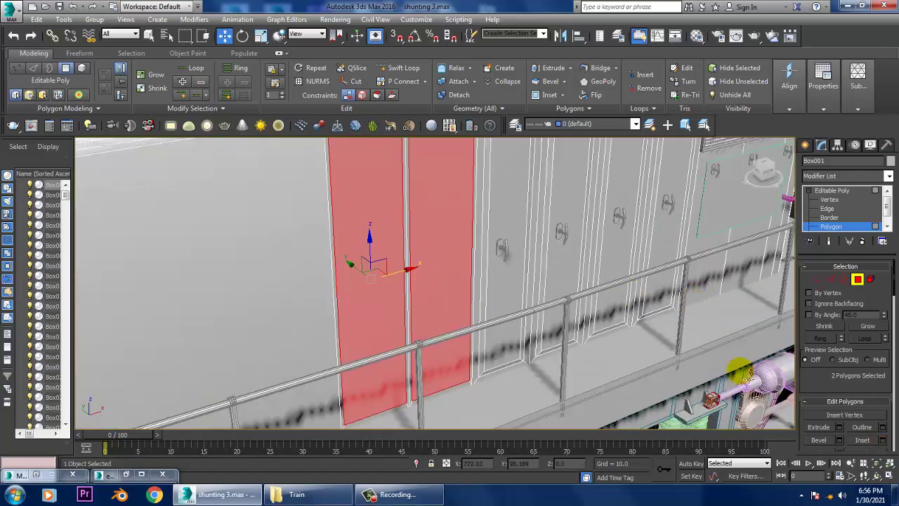
Step: Bevel the two door panels inward and return to the Editable Poly object level
click(839, 439)
alt+middle_drag(492, 295, 634, 295)
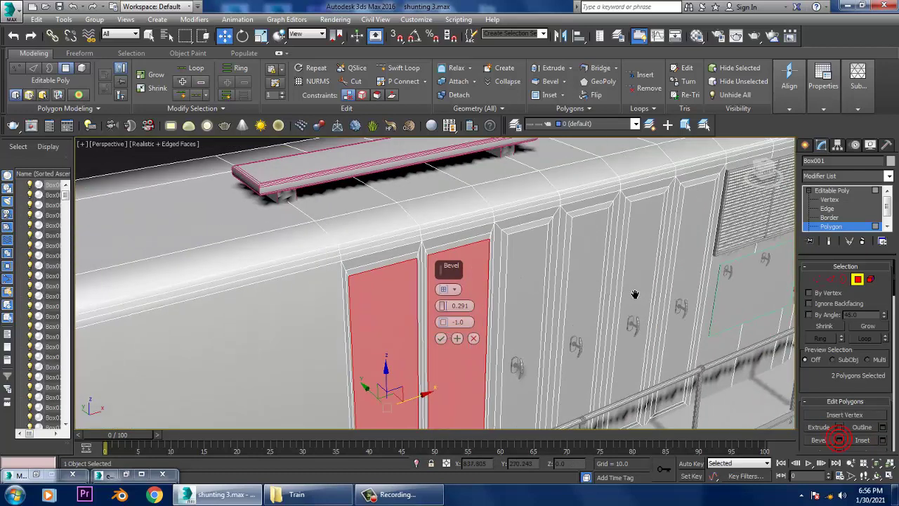
click(440, 338)
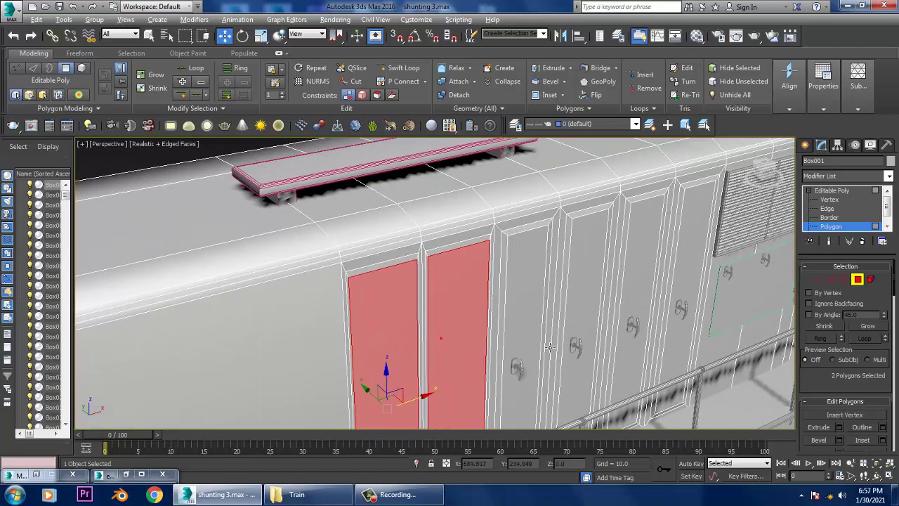
alt+middle_drag(440, 337, 602, 325)
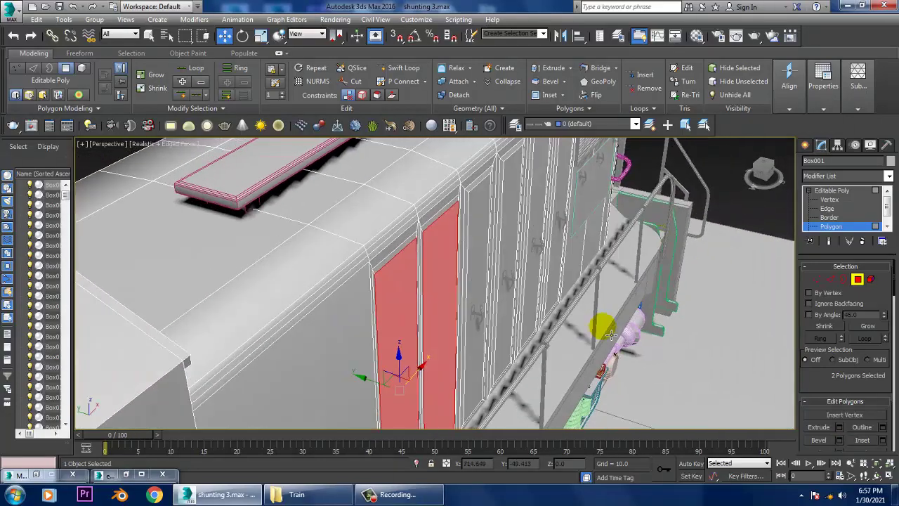
drag(385, 390, 383, 388)
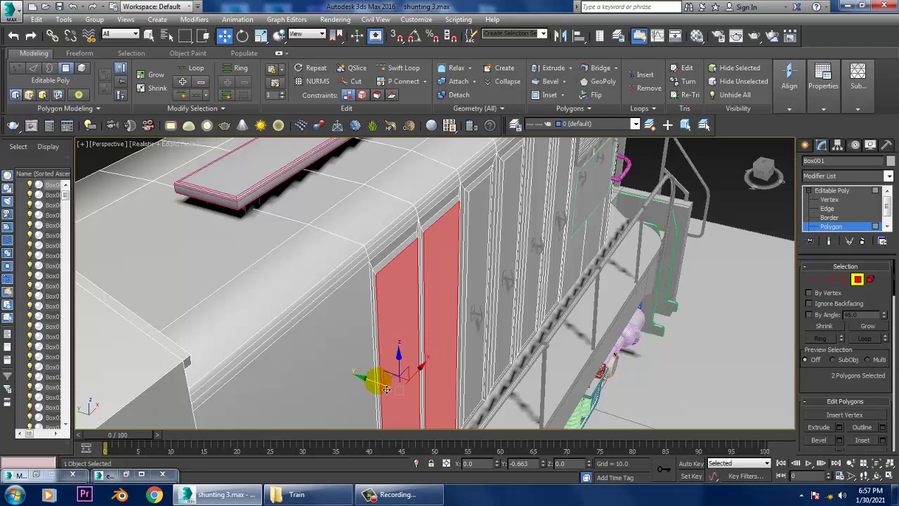
click(829, 192)
alt+middle_drag(477, 221, 504, 298)
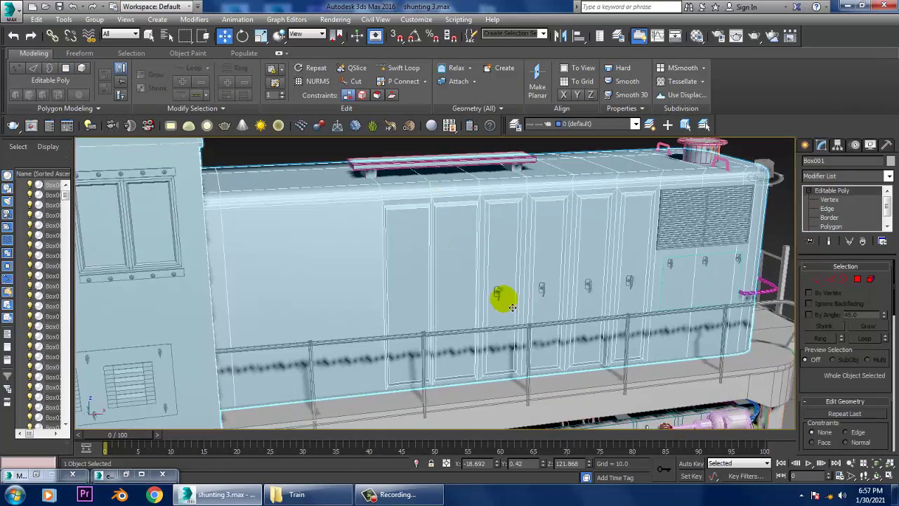
Step: Group the door handle and Shift-drag it left along X as 2 copies
click(507, 303)
scroll(506, 304, up, 5)
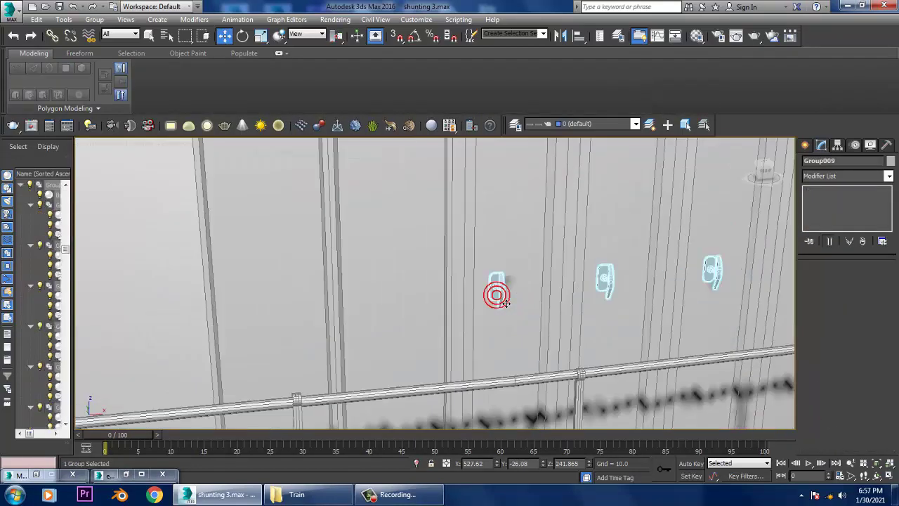
click(94, 19)
click(116, 44)
click(500, 286)
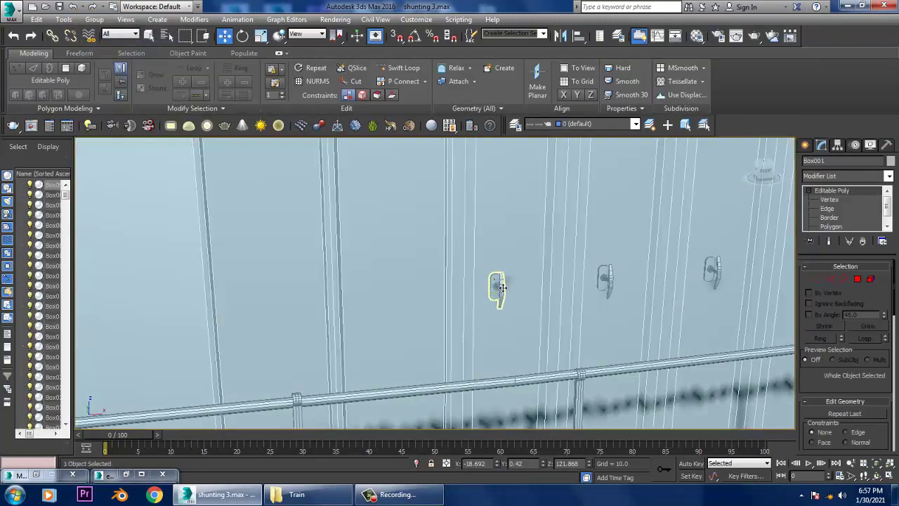
click(500, 286)
drag(531, 286, 438, 298)
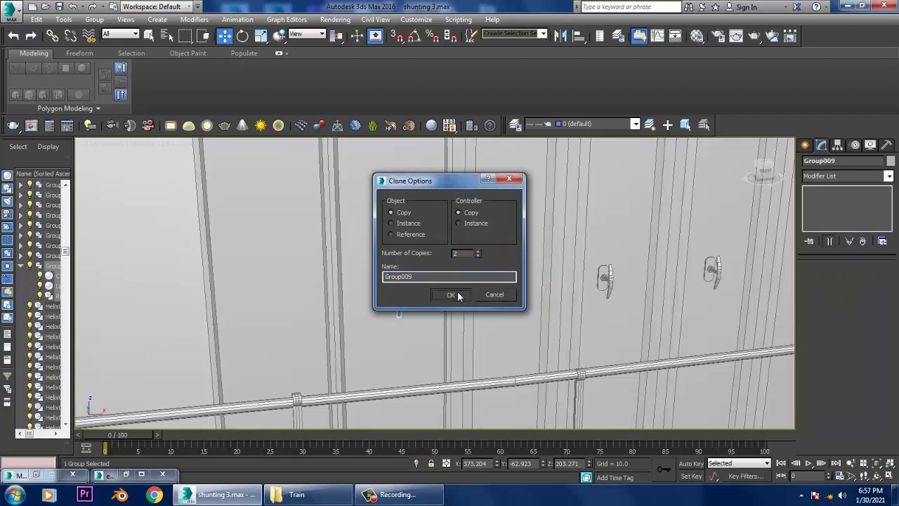
click(457, 296)
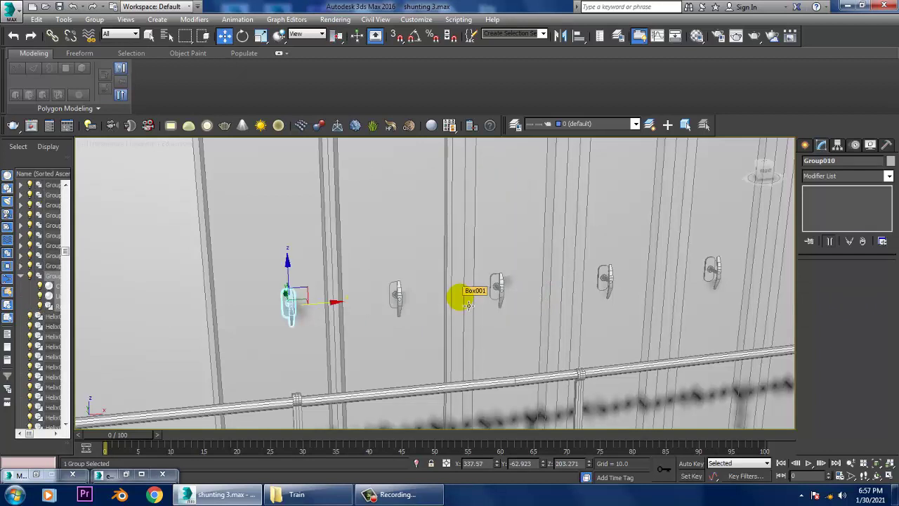
scroll(455, 281, down, 5)
scroll(455, 289, down, 5)
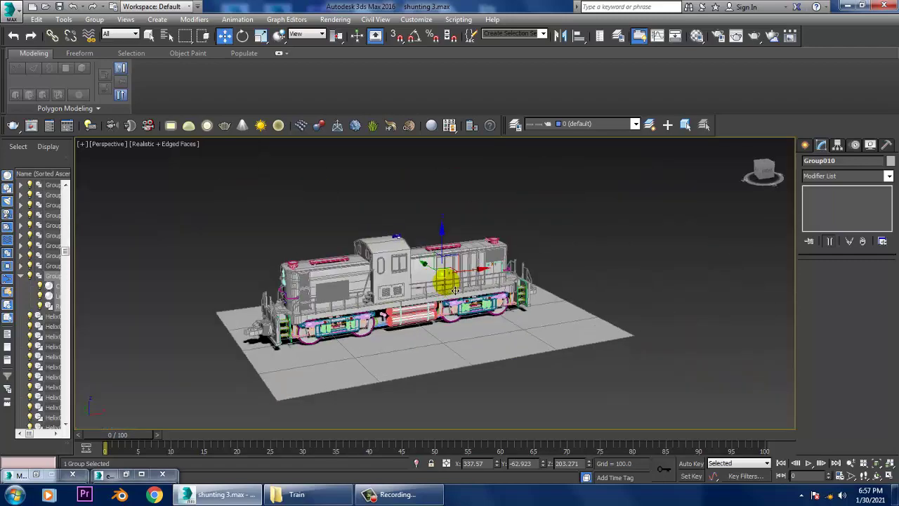
scroll(455, 289, up, 5)
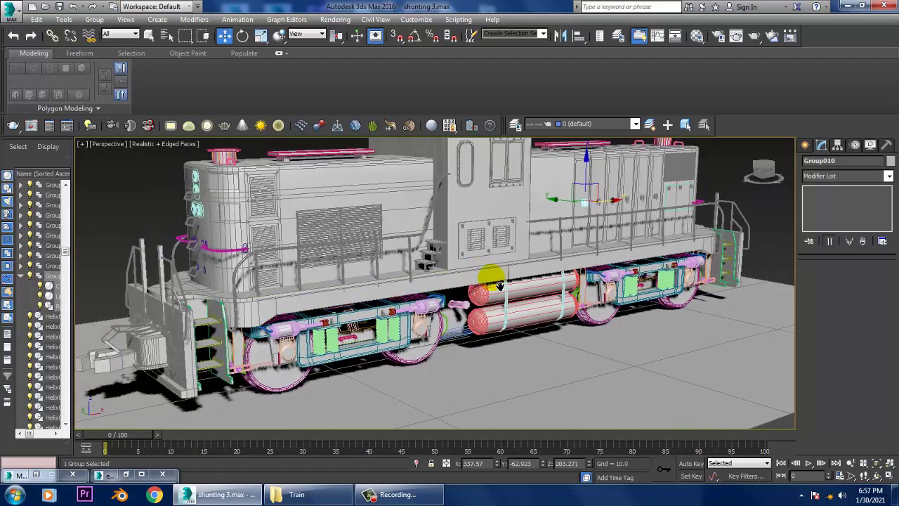
Step: Restore the minimized Material Editor and close it
middle_drag(499, 284, 539, 298)
click(40, 475)
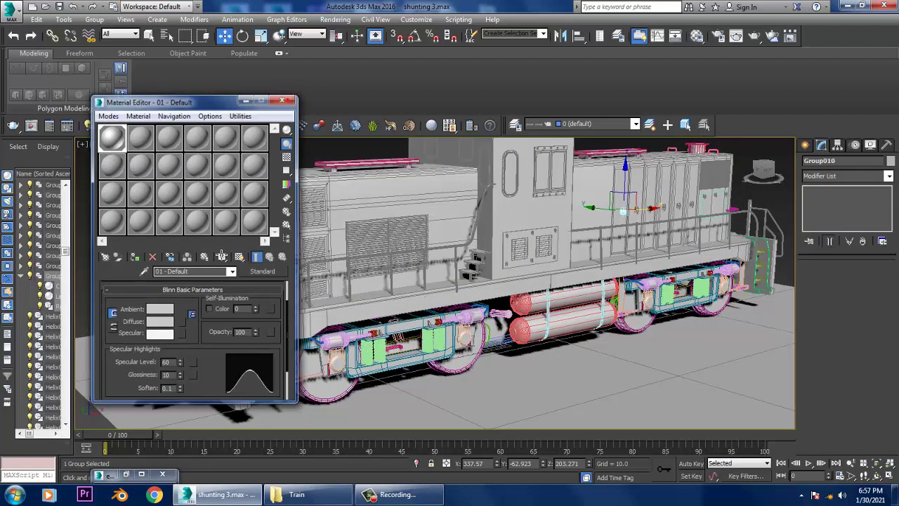
click(286, 99)
Step: Review the locomotive reference render, resizing, zooming and panning it, then minimize it
click(127, 475)
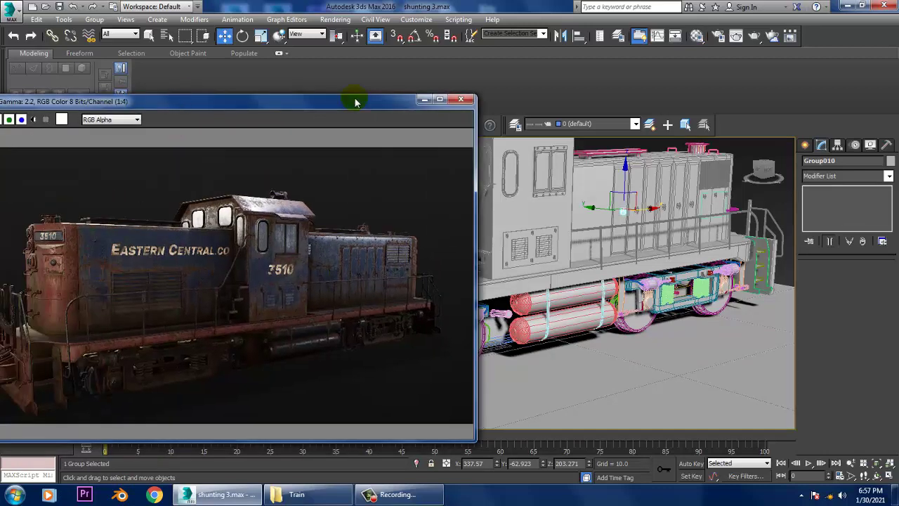
drag(354, 98, 338, 104)
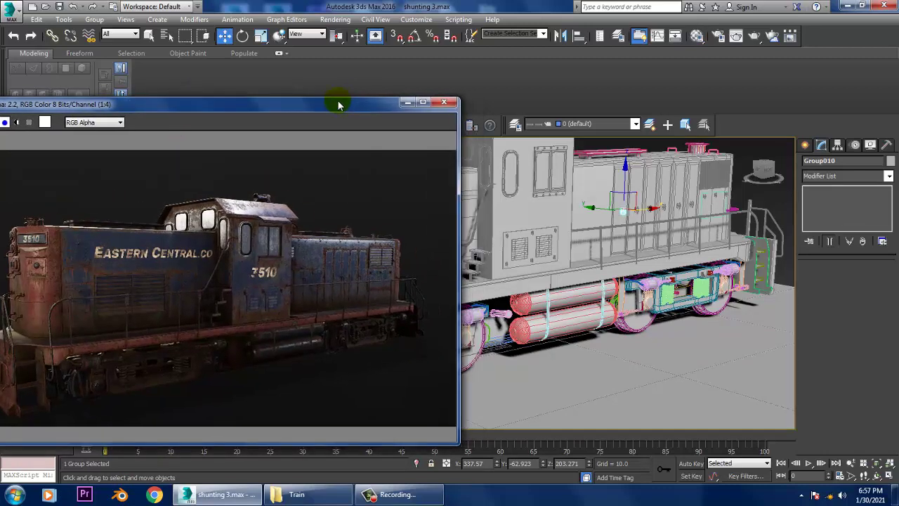
drag(337, 104, 405, 89)
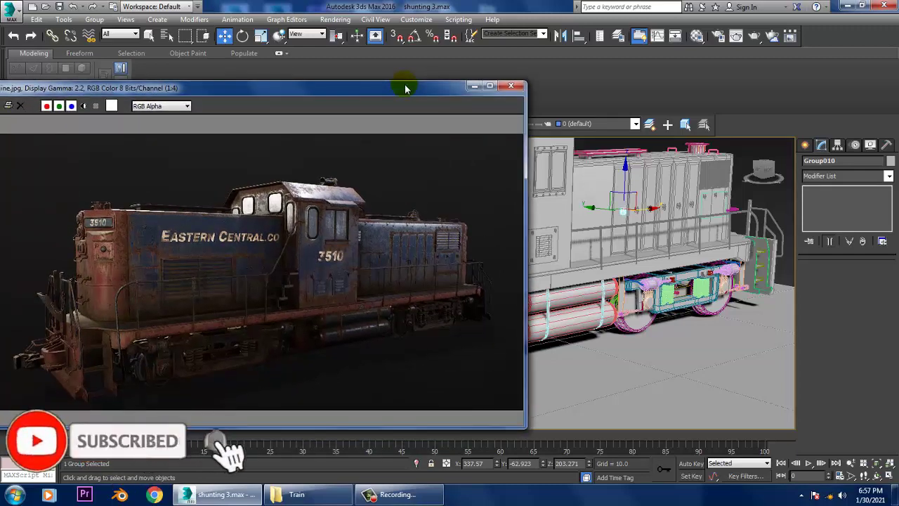
scroll(43, 296, up, 1)
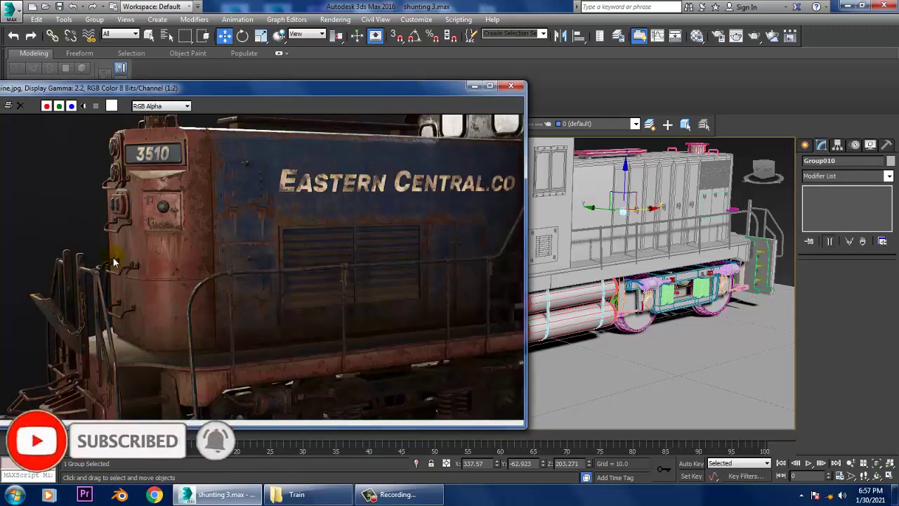
middle_drag(113, 262, 144, 200)
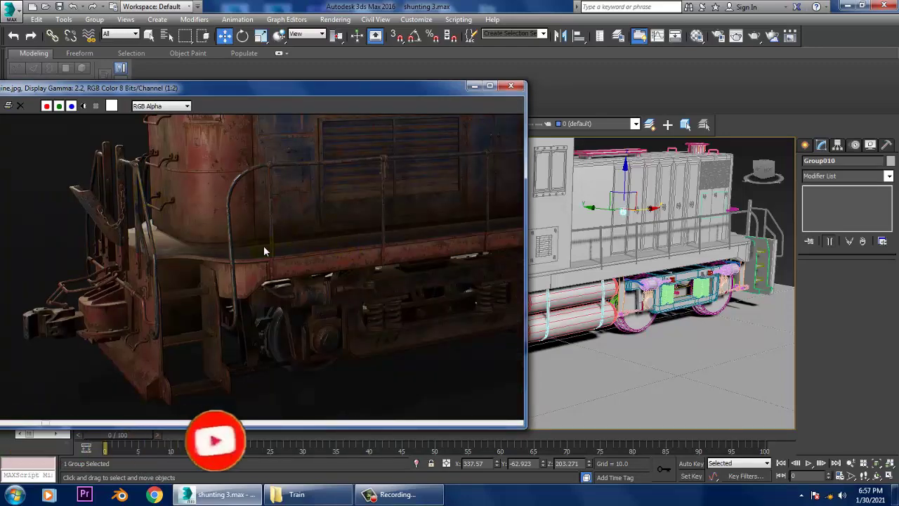
click(474, 86)
Step: Orbit to a side-on view of the locomotive and select all objects with Ctrl+A
alt+middle_drag(512, 236, 382, 255)
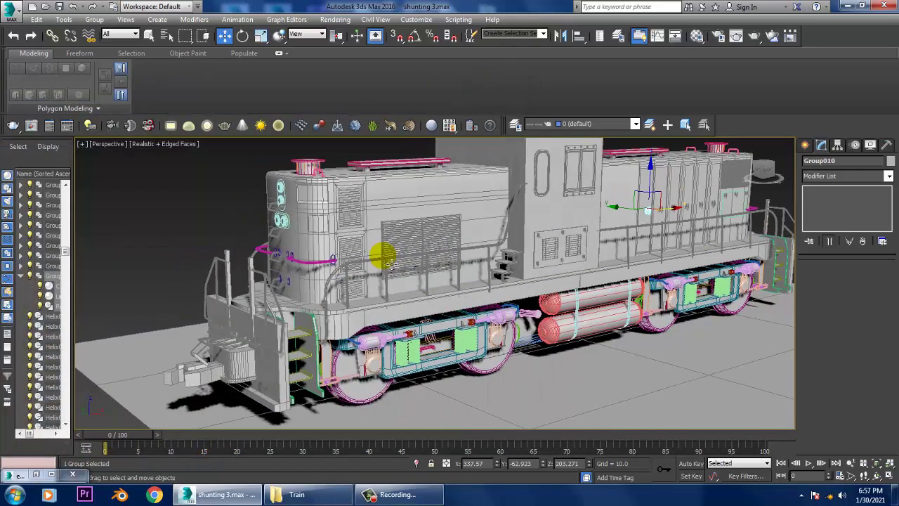
alt+middle_drag(451, 234, 532, 267)
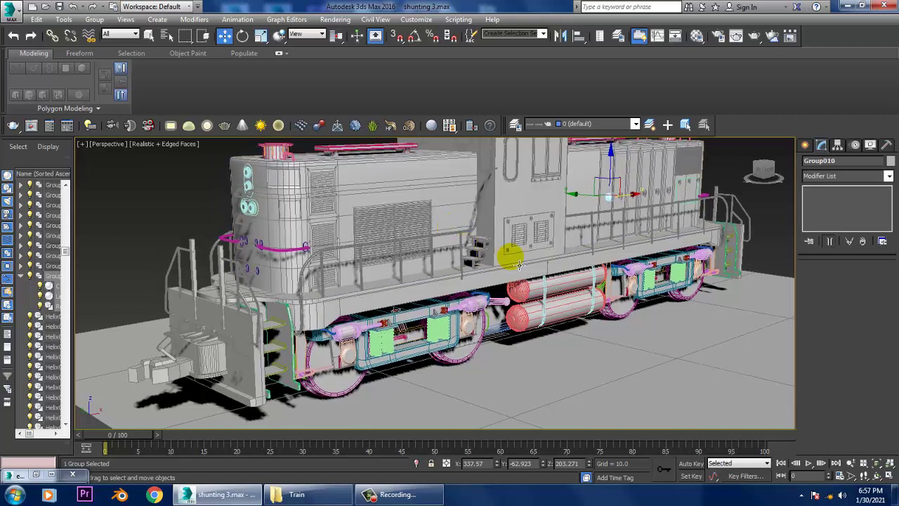
scroll(600, 292, down, 3)
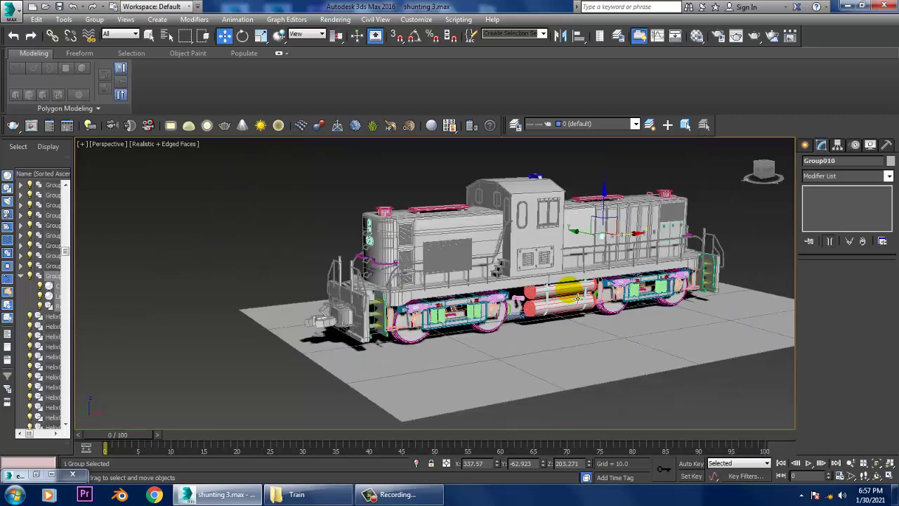
alt+middle_drag(600, 291, 516, 329)
scroll(517, 328, up, 3)
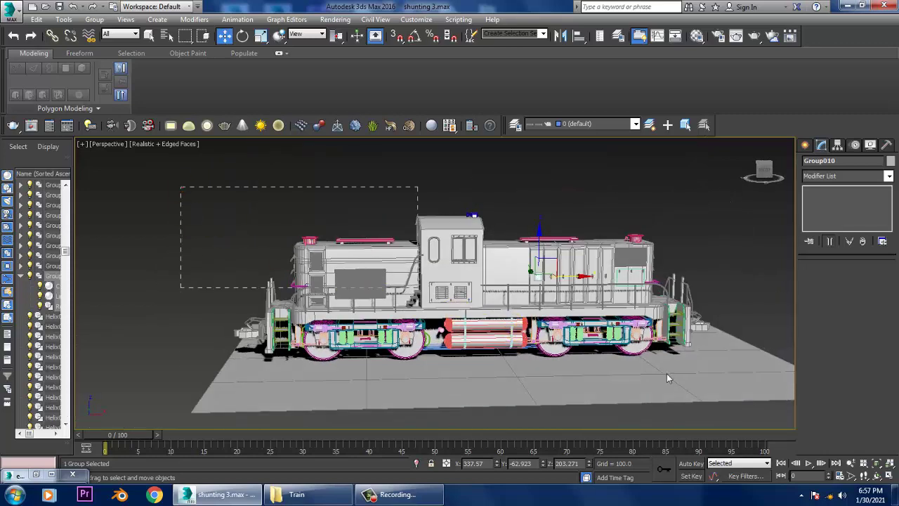
key(ctrl+a)
alt+middle_drag(742, 301, 537, 315)
scroll(538, 315, up, 3)
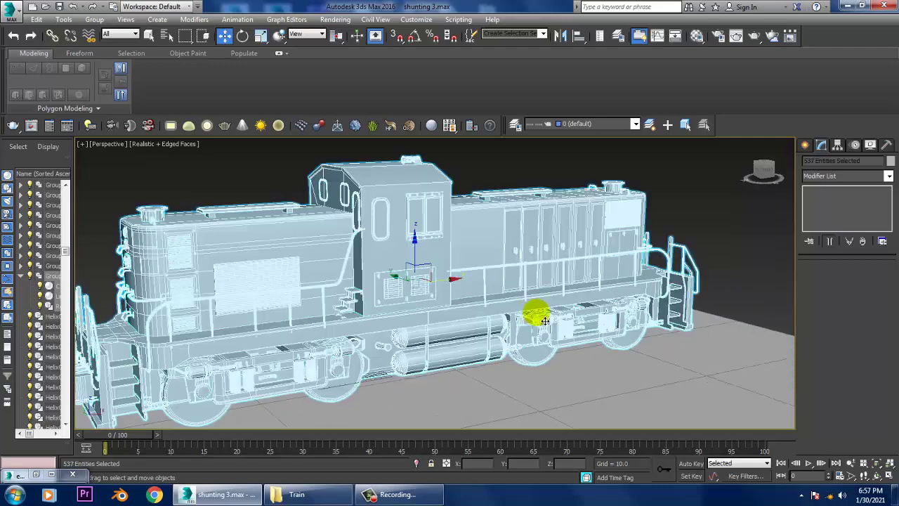
mouse_move(468, 313)
alt+middle_down()
mouse_move(476, 293)
mouse_move(559, 267)
mouse_move(486, 234)
alt+middle_up()
Step: Enter Expert Mode, deselect, turn off Edged Faces for Realistic shading and minimize the ribbon
key(ctrl+x)
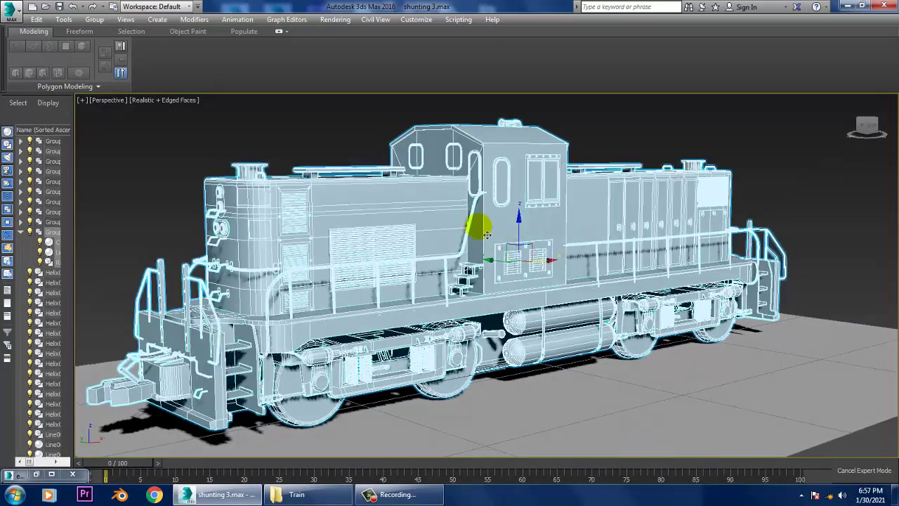
click(340, 138)
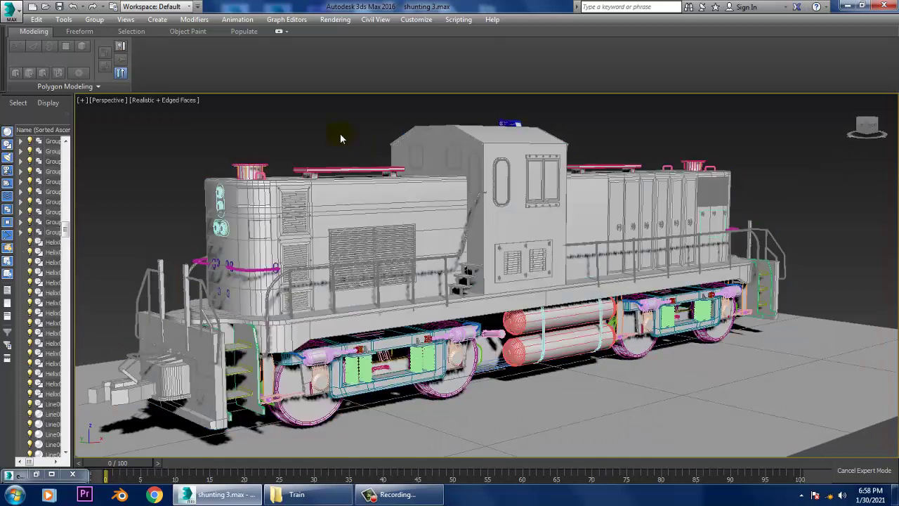
key(F4)
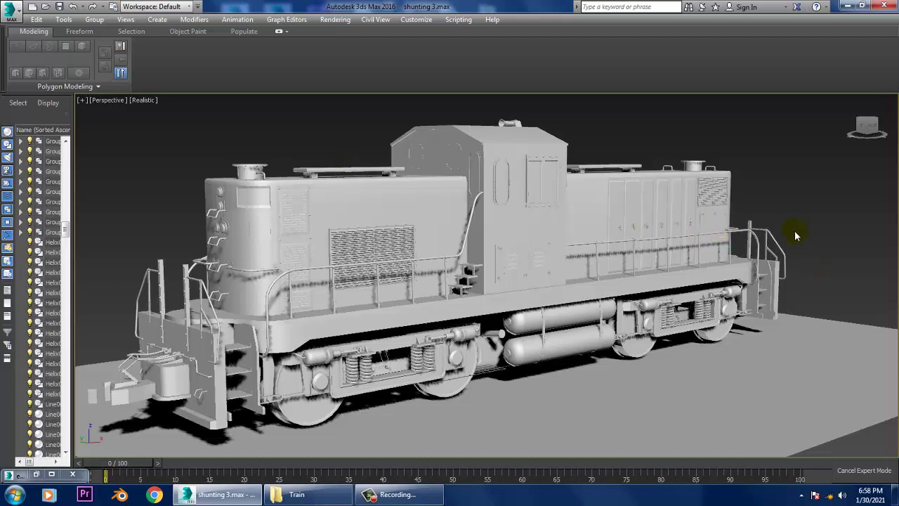
double_click(35, 32)
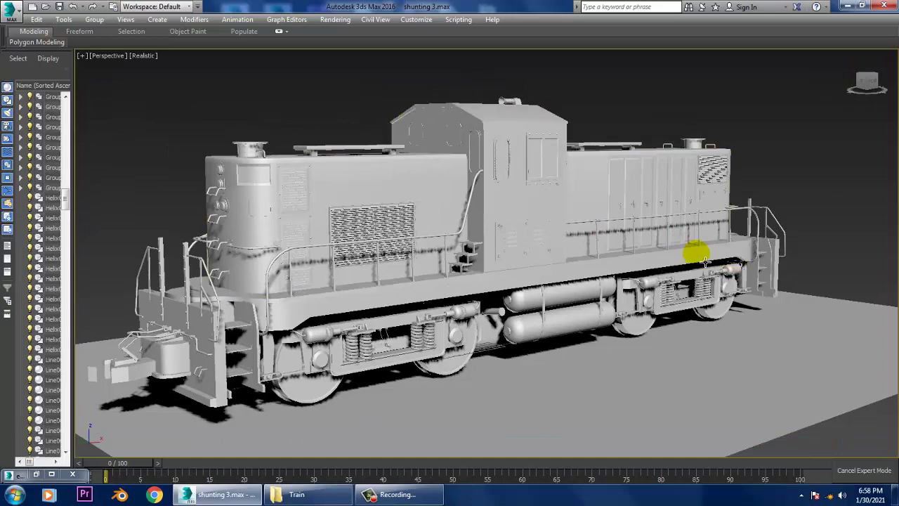
mouse_move(625, 260)
alt+middle_down()
mouse_move(594, 246)
mouse_move(628, 229)
mouse_move(706, 245)
mouse_move(584, 255)
alt+middle_up()
click(596, 263)
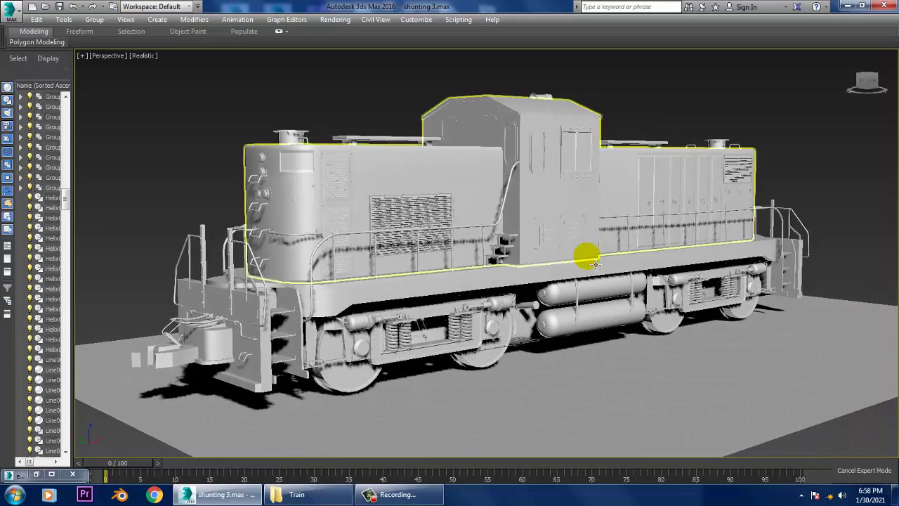